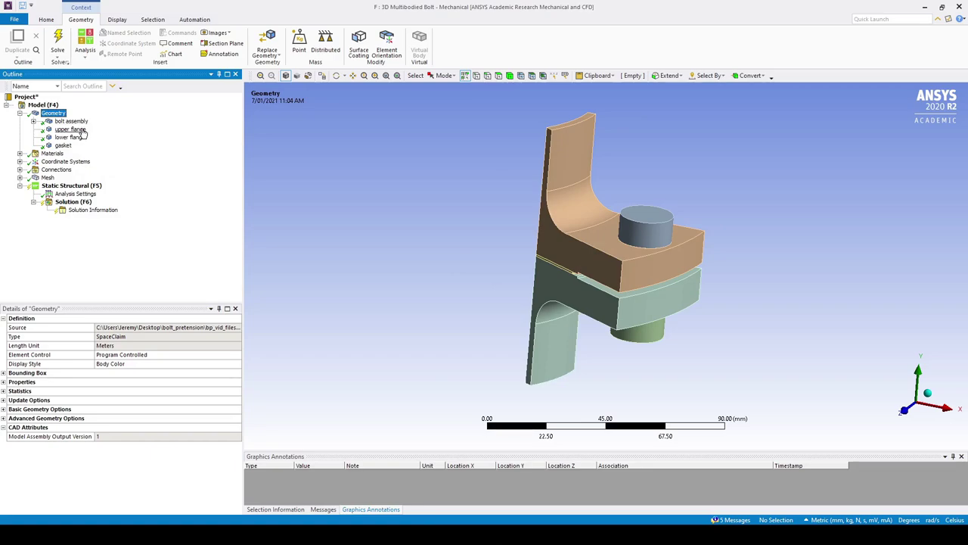
# Examine the upper flange, lower flange and gasket bodies in the model geometry
pyautogui.click(75, 129)
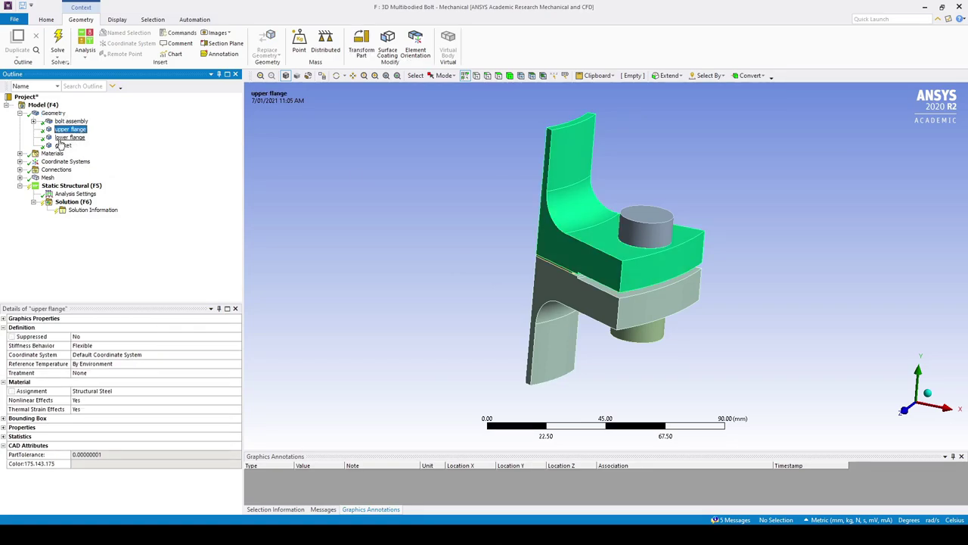
pyautogui.click(70, 137)
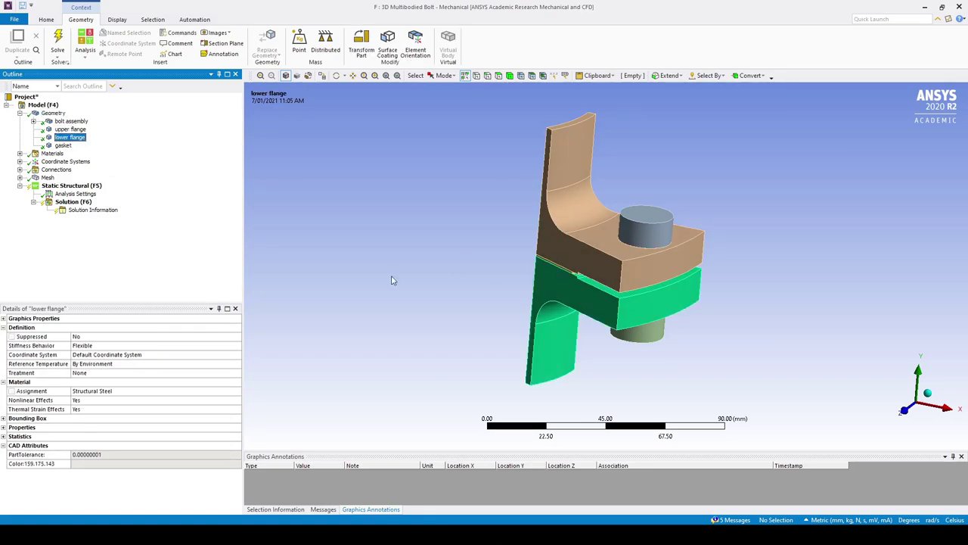
pyautogui.click(63, 145)
pyautogui.scroll(3, 498, 277)
pyautogui.scroll(-2, 498, 277)
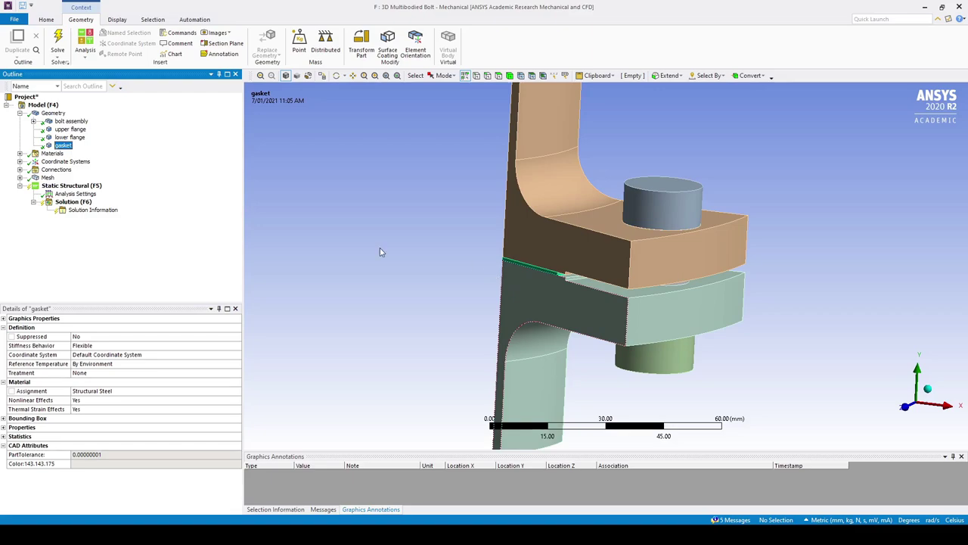
pyautogui.click(365, 245)
pyautogui.scroll(-1, 365, 244)
# Expand the bolt assembly, check its shank and head, and rename the bolt body as nut
pyautogui.click(70, 121)
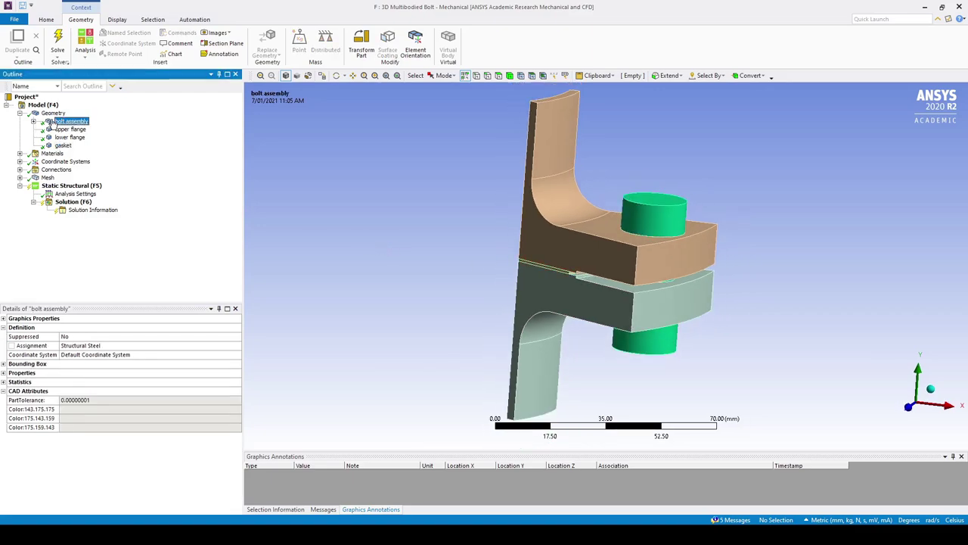
pyautogui.click(33, 121)
pyautogui.click(76, 130)
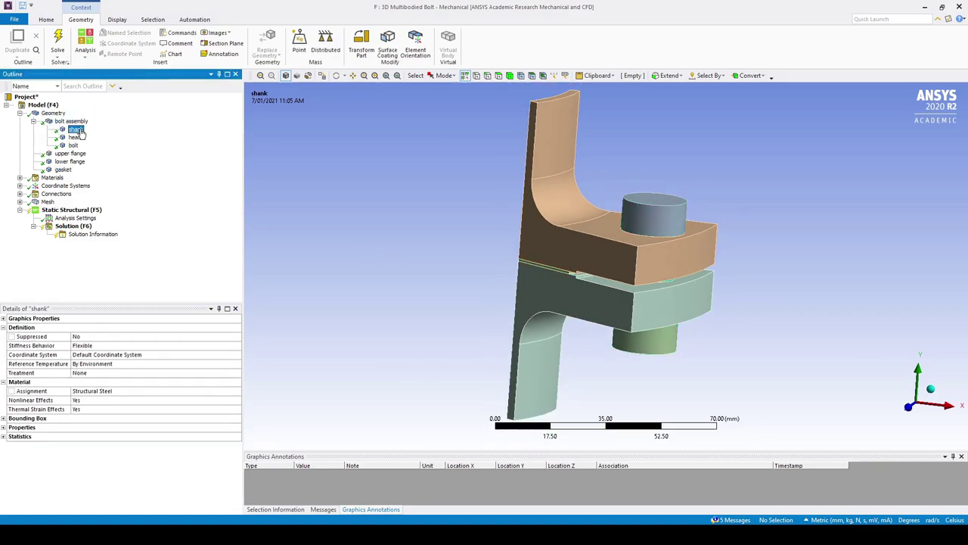
pyautogui.click(75, 137)
pyautogui.click(74, 144)
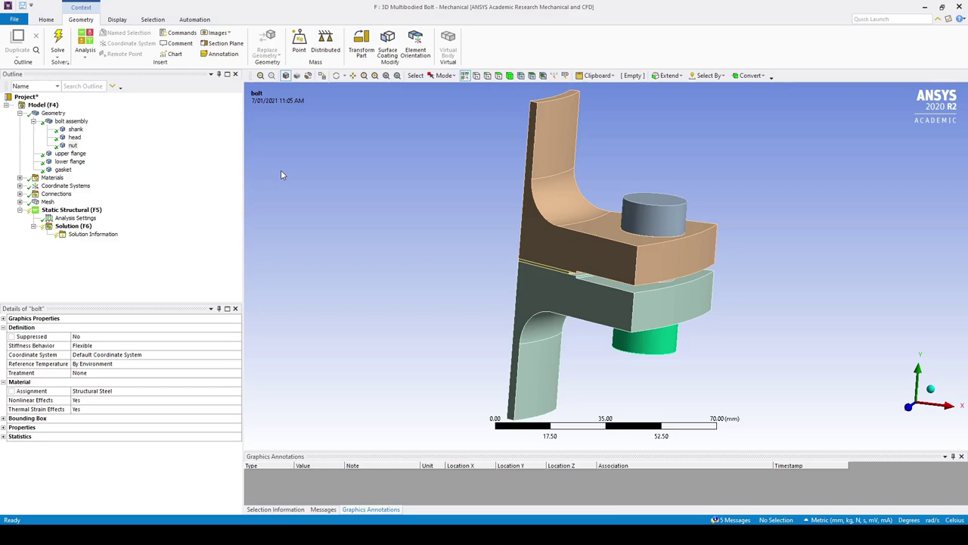
pyautogui.click(221, 188)
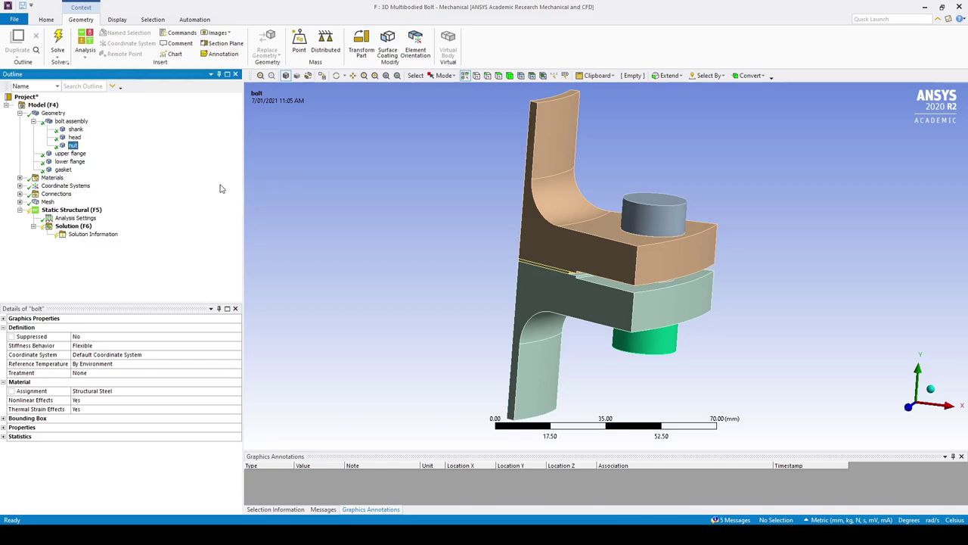
# Review the Structural Steel material properties assigned to the bodies
pyautogui.click(19, 178)
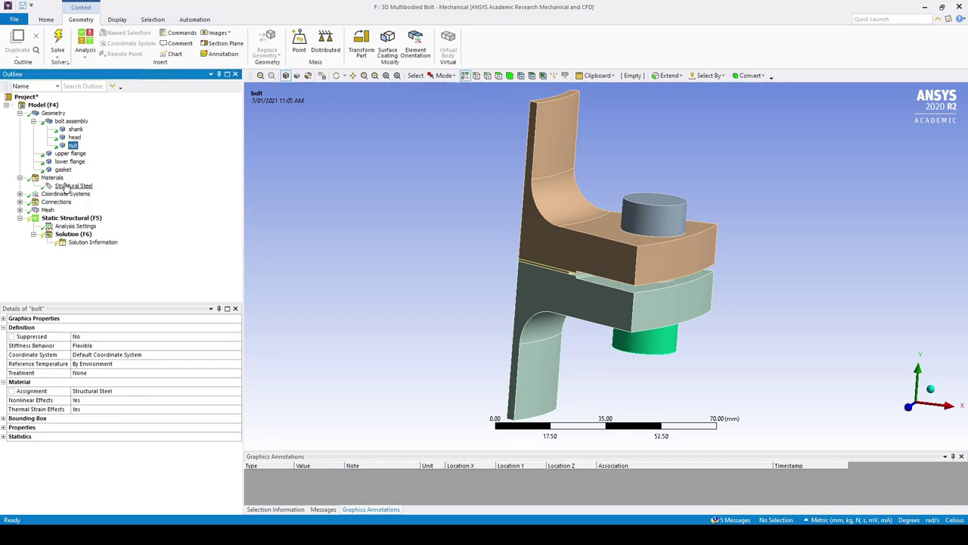
pyautogui.click(72, 186)
pyautogui.click(75, 130)
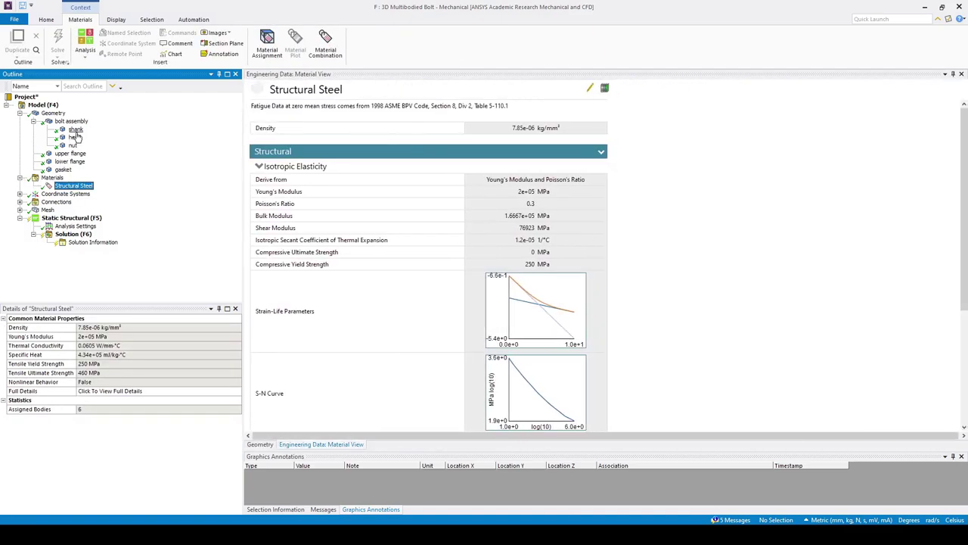
# Examine the mesh and its sizing controls: the bolt's body sizing and both contact sizings
pyautogui.click(47, 210)
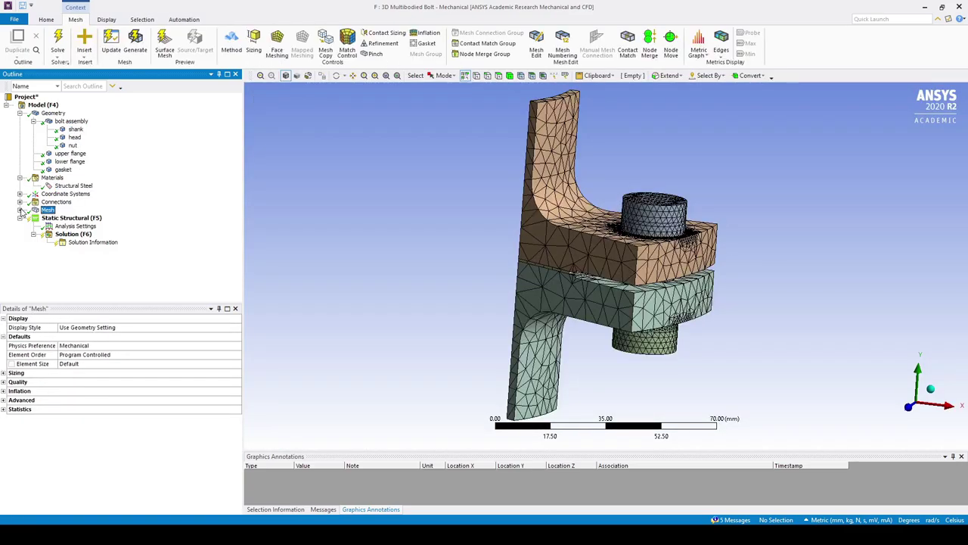
pyautogui.click(20, 210)
pyautogui.click(68, 218)
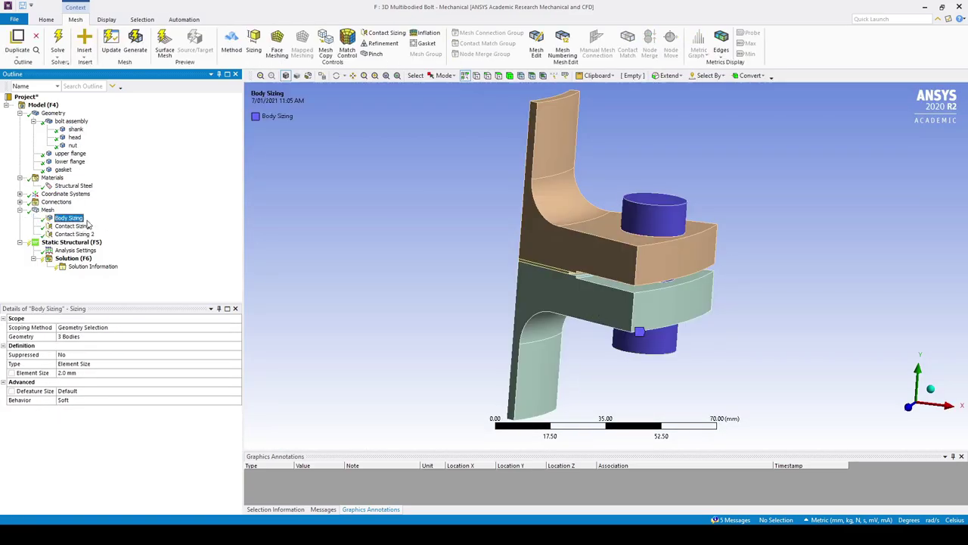
pyautogui.moveTo(663, 351); pyautogui.dragTo(689, 300, button='middle')
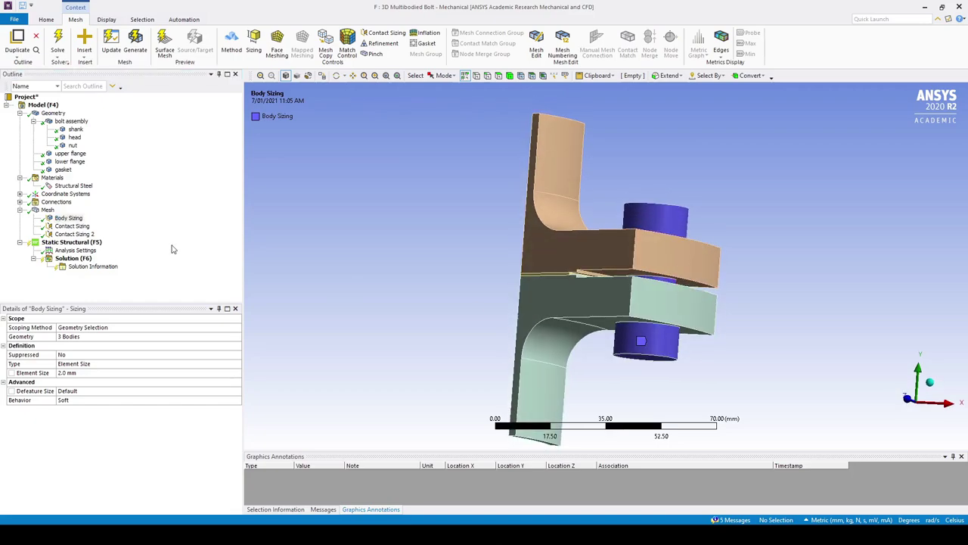
pyautogui.click(72, 225)
pyautogui.moveTo(434, 240); pyautogui.dragTo(713, 293, button='middle')
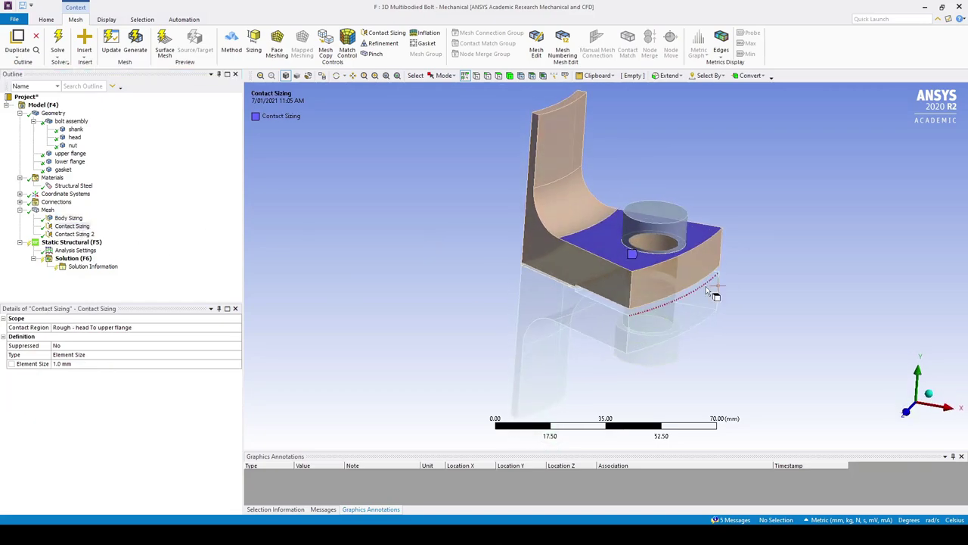
pyautogui.click(74, 233)
pyautogui.moveTo(492, 250); pyautogui.dragTo(462, 278, button='middle')
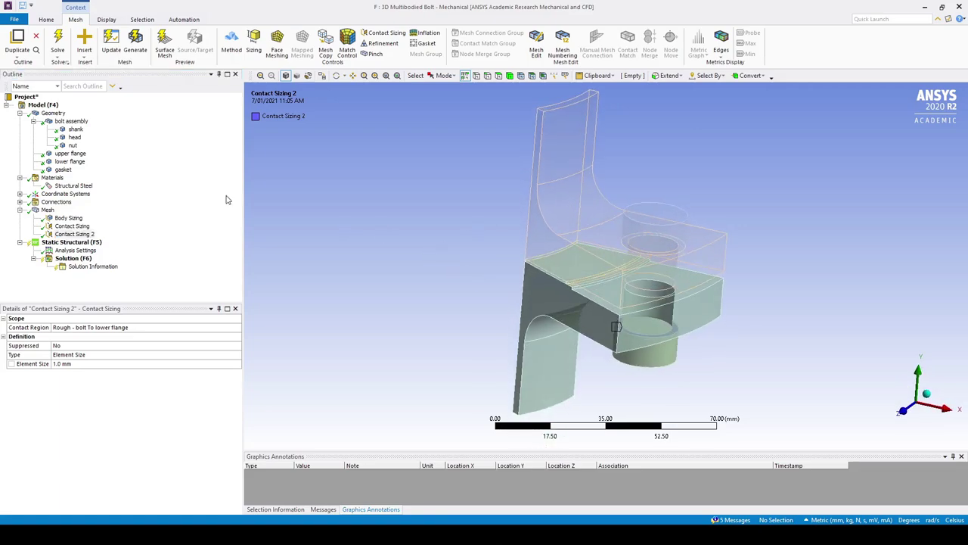
# Inspect the two frictionless contacts between the shank and the lower and upper flanges
pyautogui.click(20, 201)
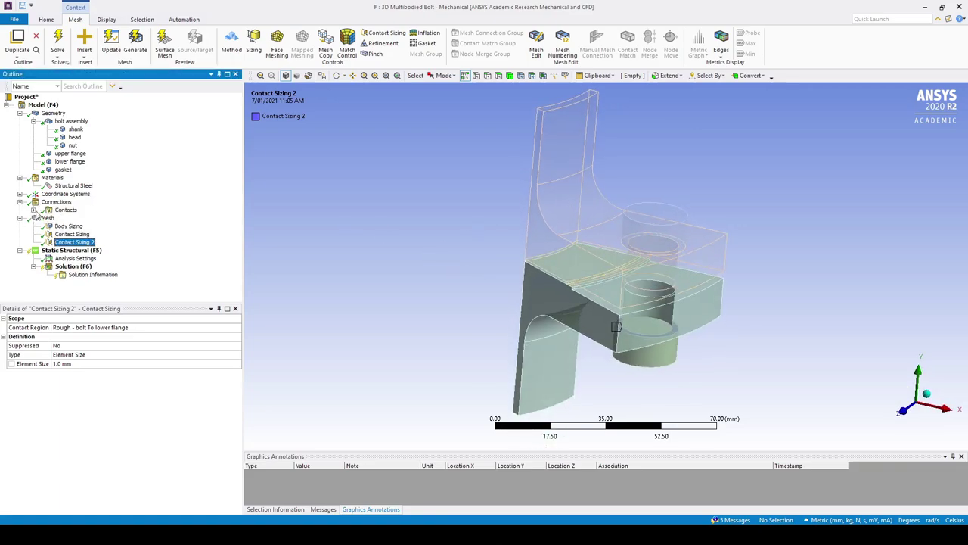
pyautogui.click(33, 210)
pyautogui.moveTo(333, 261); pyautogui.dragTo(401, 264, button='middle')
pyautogui.click(134, 219)
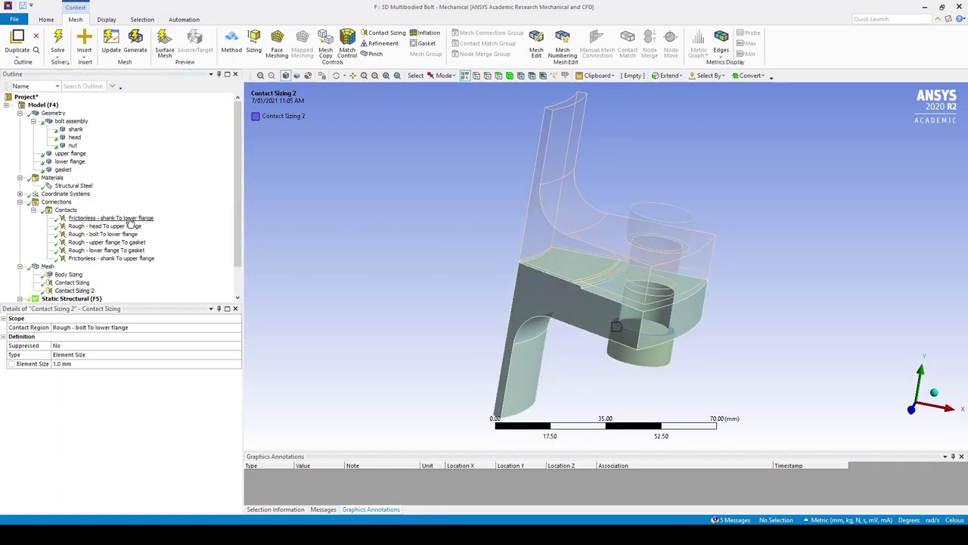
pyautogui.keyDown('ctrl'); pyautogui.click(127, 258); pyautogui.keyUp('ctrl')
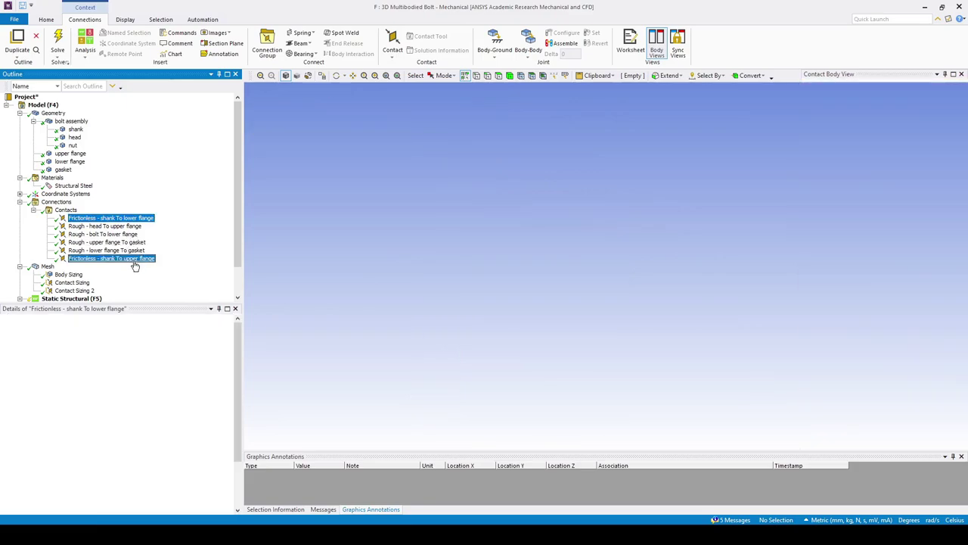
pyautogui.moveTo(358, 298); pyautogui.dragTo(358, 264, button='middle')
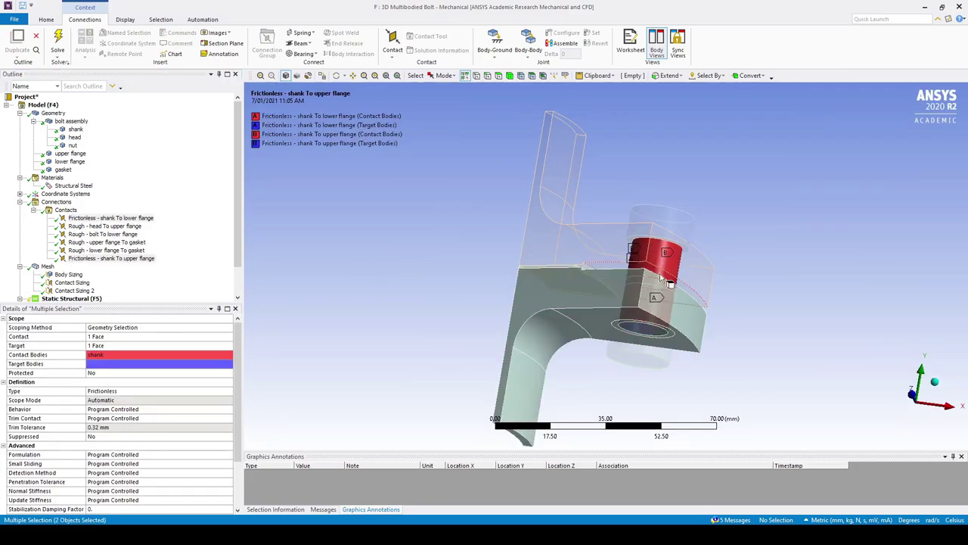
pyautogui.moveTo(655, 314)
pyautogui.mouseDown(button='middle')
pyautogui.moveTo(657, 287)
pyautogui.moveTo(651, 301)
pyautogui.mouseUp(button='middle')
# Inspect the rough contacts from the head to the upper flange and from the upper flange to the gasket
pyautogui.click(104, 226)
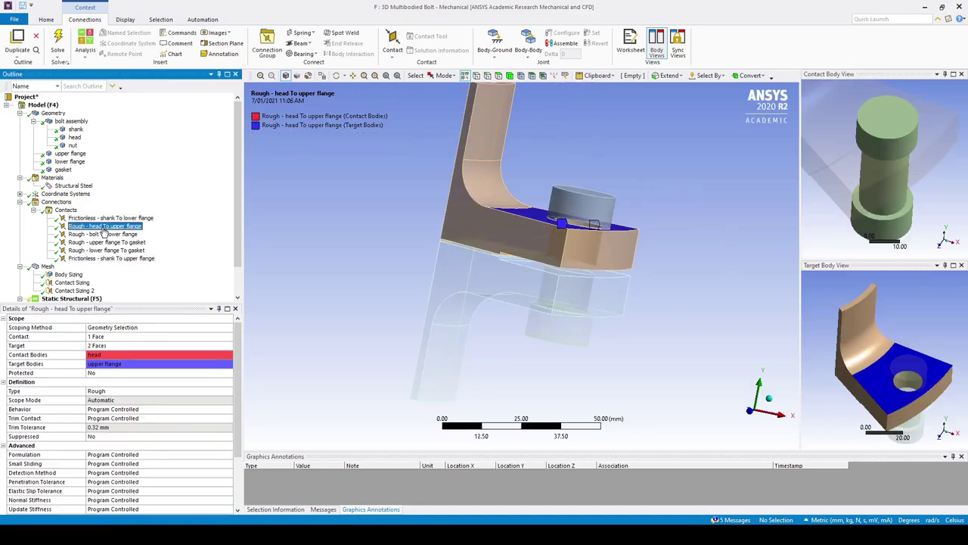
pyautogui.moveTo(351, 274); pyautogui.dragTo(445, 247, button='middle')
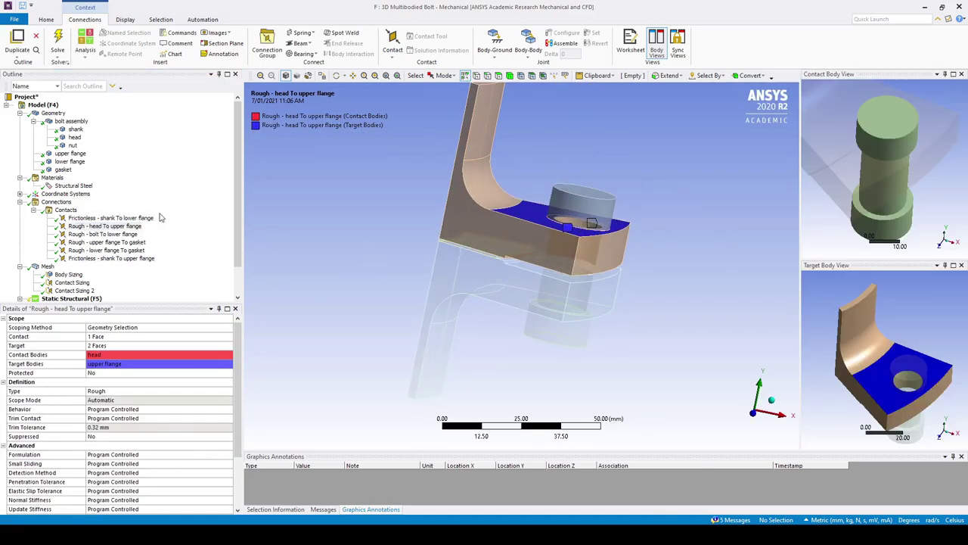
pyautogui.moveTo(625, 347); pyautogui.dragTo(647, 325, button='middle')
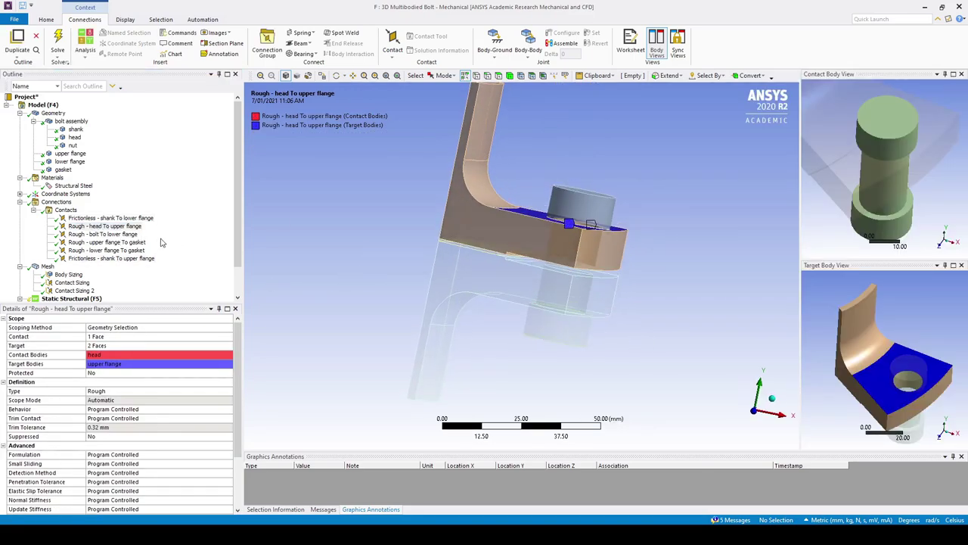
pyautogui.click(106, 243)
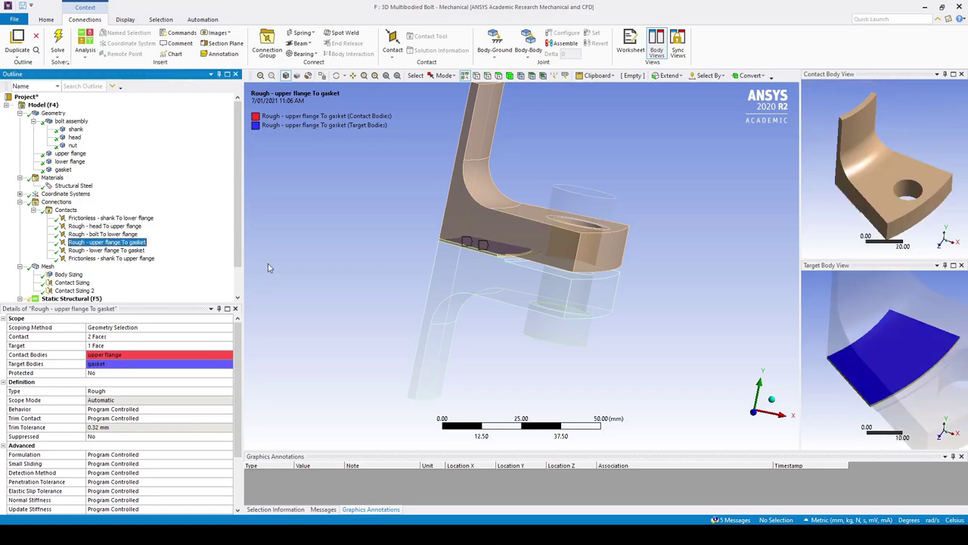
pyautogui.moveTo(302, 263); pyautogui.dragTo(333, 258, button='middle')
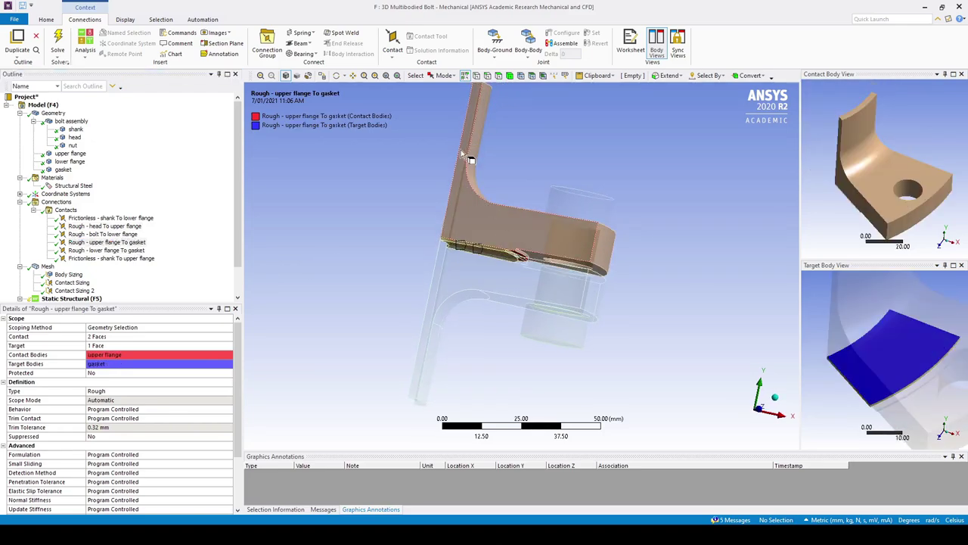
pyautogui.moveTo(475, 231); pyautogui.dragTo(354, 251, button='middle')
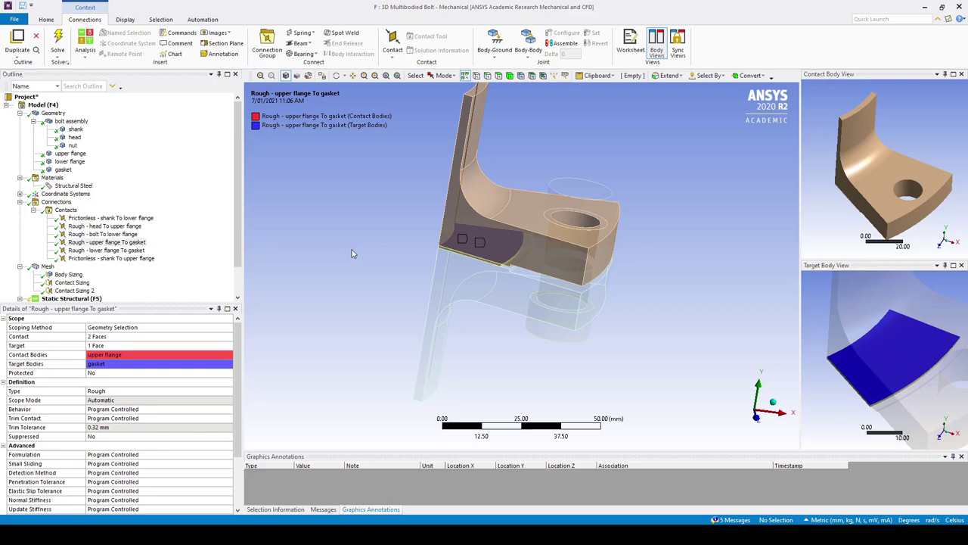
# Insert a Frictionless Support under the Static Structural analysis
pyautogui.moveTo(238, 220); pyautogui.dragTo(238, 240)
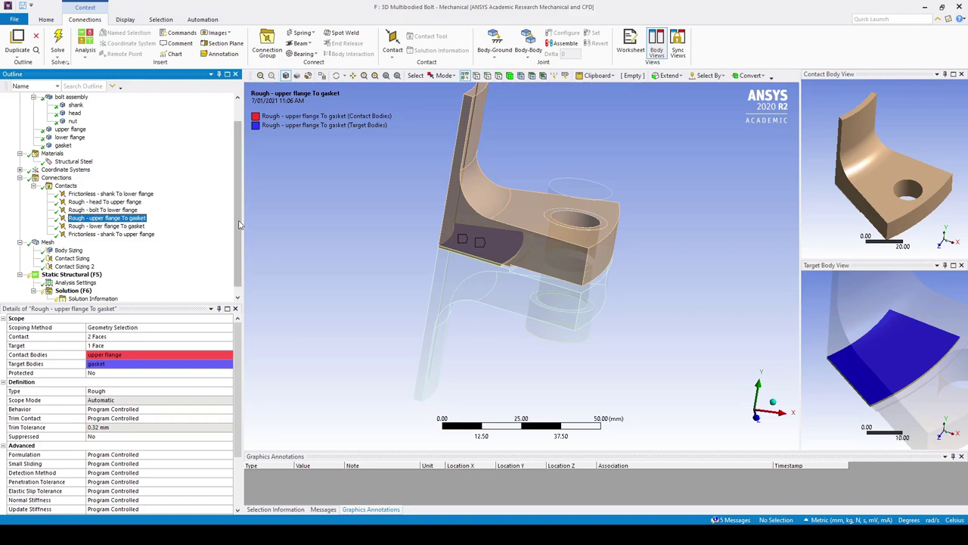
pyautogui.scroll(-1, 235, 228)
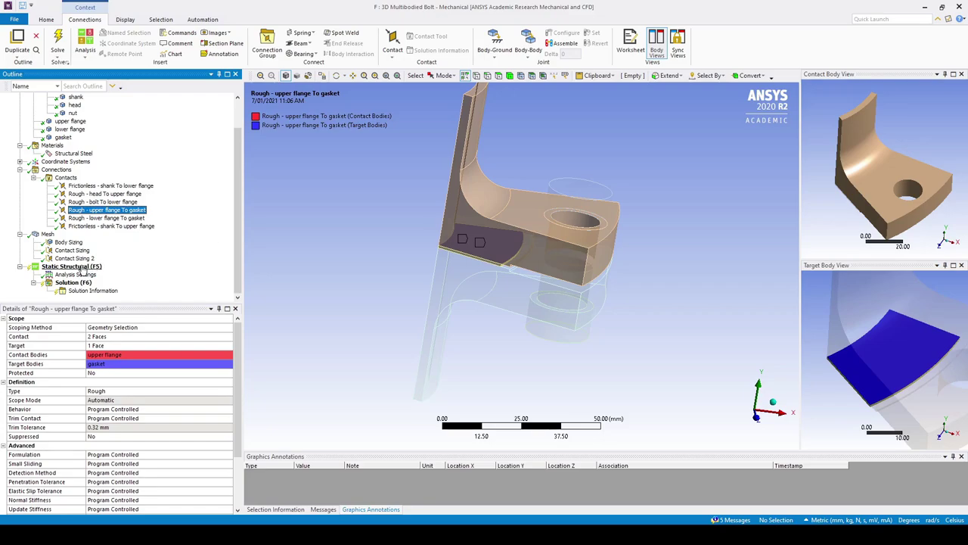
pyautogui.click(82, 269)
pyautogui.rightClick(82, 268)
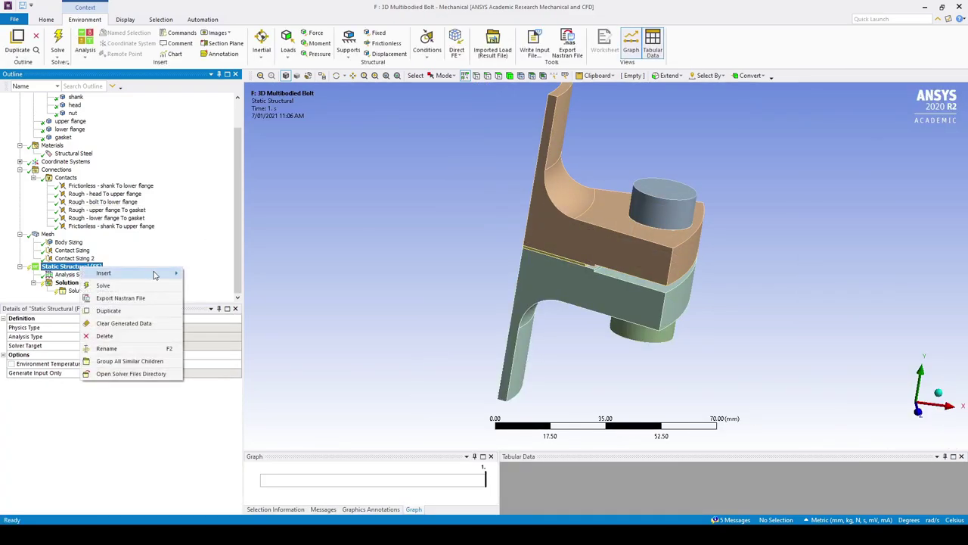
pyautogui.moveTo(153, 274)
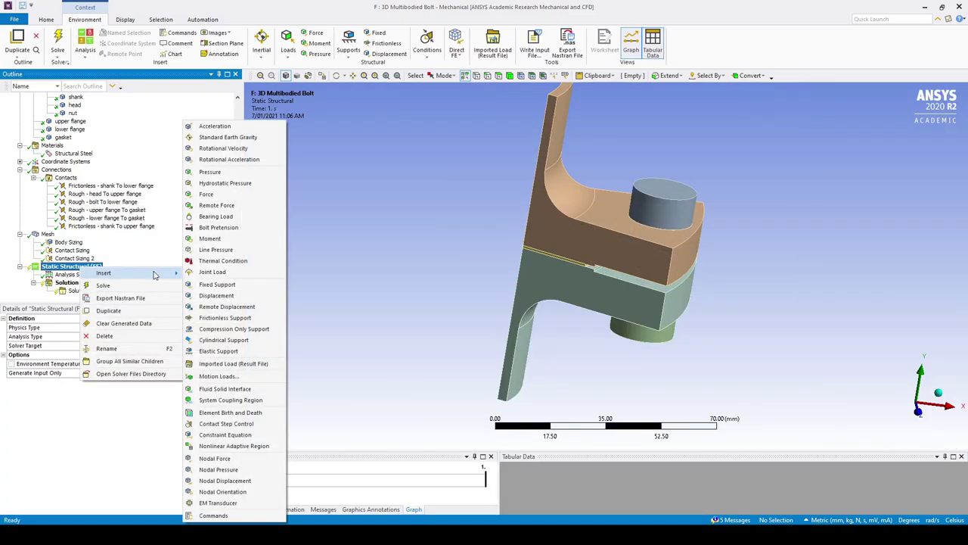
pyautogui.click(223, 318)
# Scope the frictionless support to the cut side faces of the upper flange, gasket and lower flange on one side
pyautogui.click(544, 249)
pyautogui.scroll(3, 534, 257)
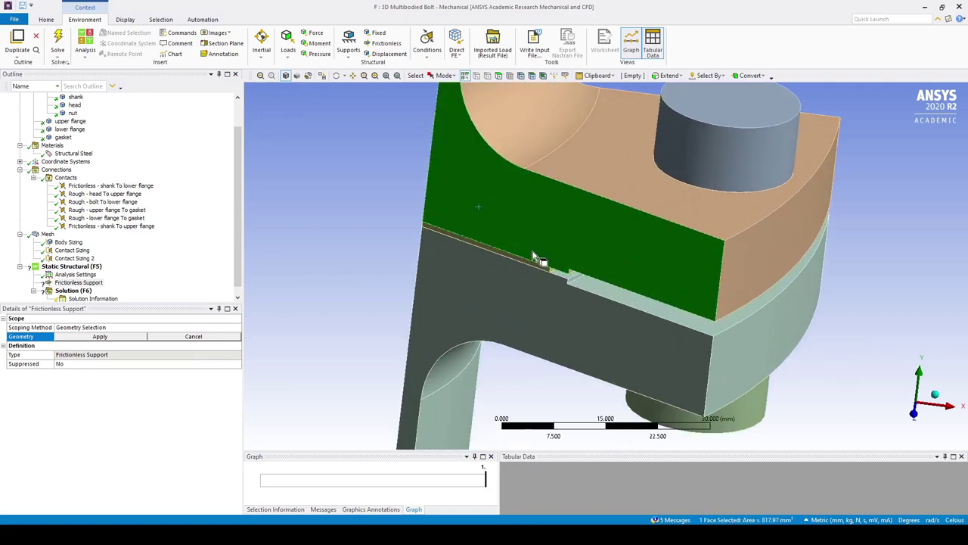
pyautogui.scroll(2, 537, 253)
pyautogui.keyDown('ctrl'); pyautogui.click(527, 272); pyautogui.keyUp('ctrl')
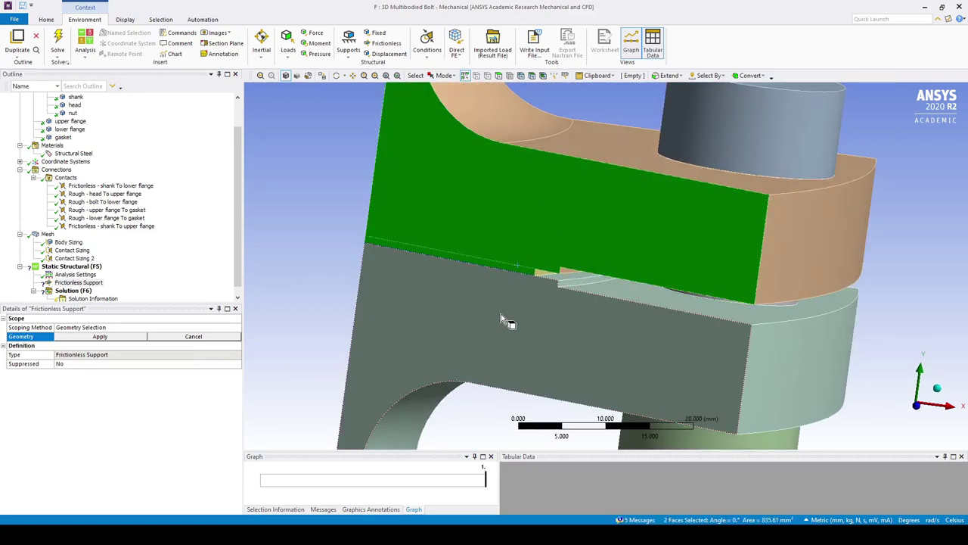
pyautogui.keyDown('ctrl'); pyautogui.click(501, 317); pyautogui.keyUp('ctrl')
pyautogui.scroll(-5, 534, 299)
pyautogui.moveTo(512, 259); pyautogui.dragTo(552, 252, button='middle')
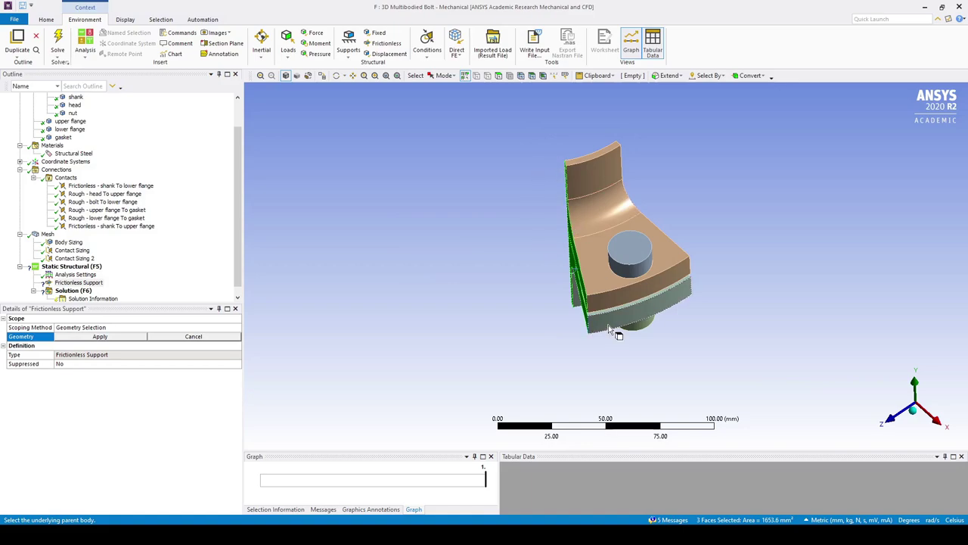
pyautogui.moveTo(515, 288); pyautogui.dragTo(523, 257, button='middle')
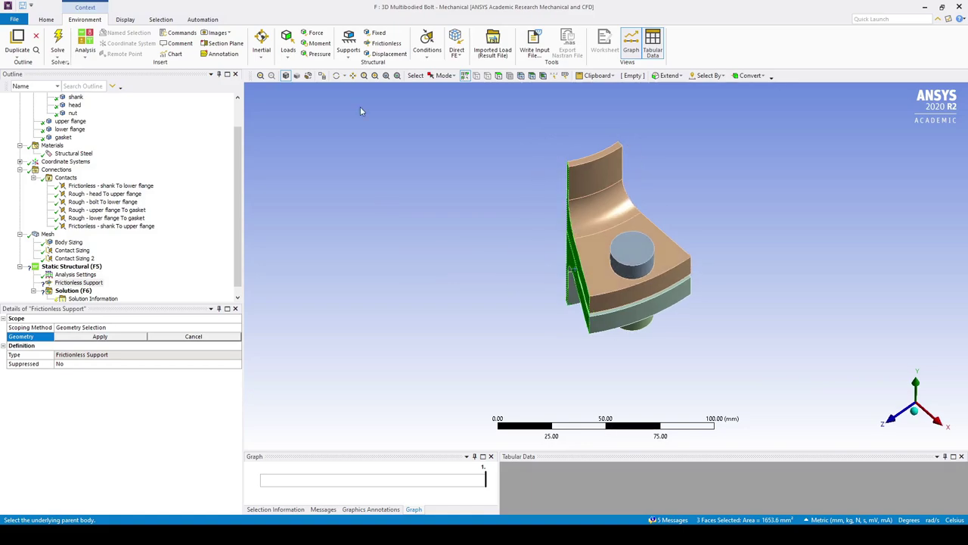
pyautogui.moveTo(366, 338); pyautogui.dragTo(457, 264, button='middle')
pyautogui.click(134, 339)
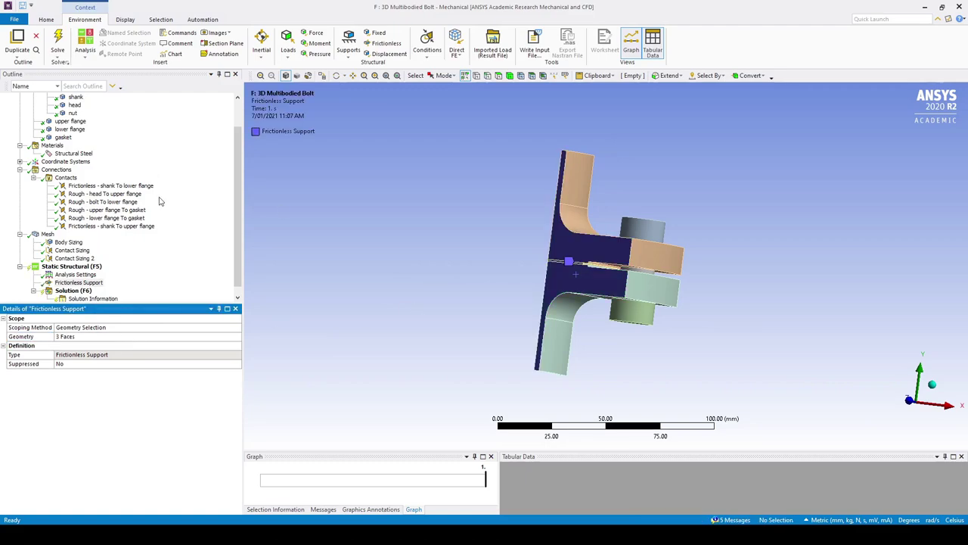
# Add a second frictionless support on the opposite cut side faces of the upper flange, gasket and lower flange
pyautogui.rightClick(81, 270)
pyautogui.moveTo(125, 276)
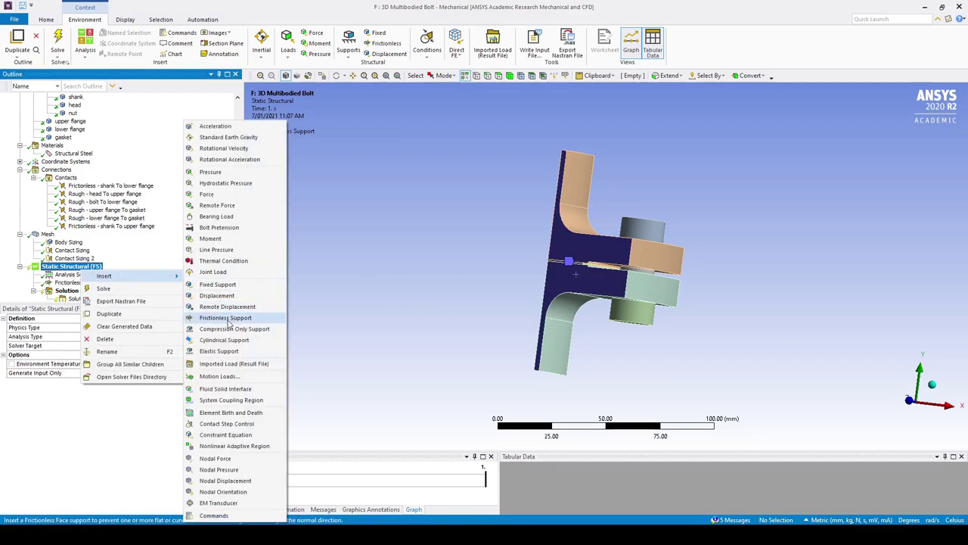
pyautogui.click(193, 315)
pyautogui.moveTo(465, 309); pyautogui.dragTo(669, 249, button='middle')
pyautogui.click(671, 249)
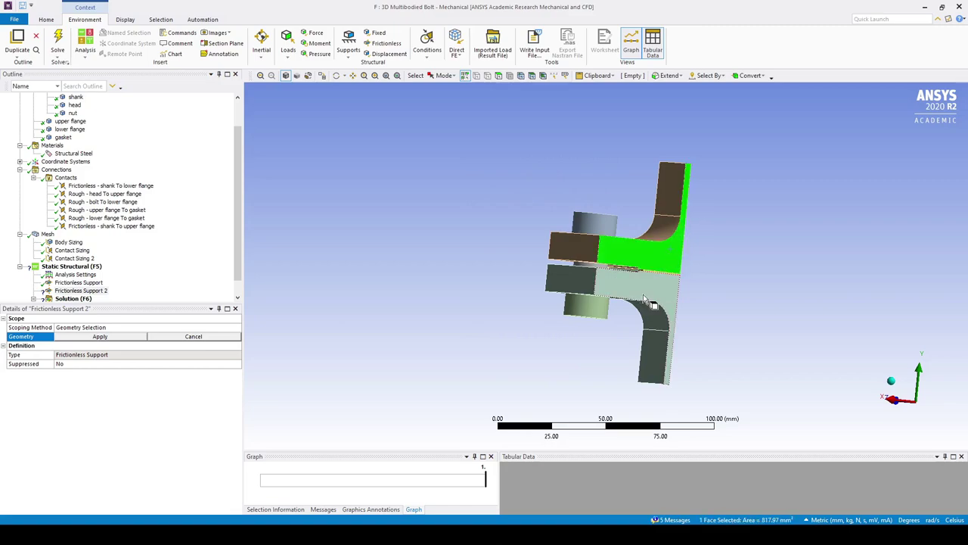
pyautogui.scroll(3, 643, 294)
pyautogui.scroll(2, 701, 281)
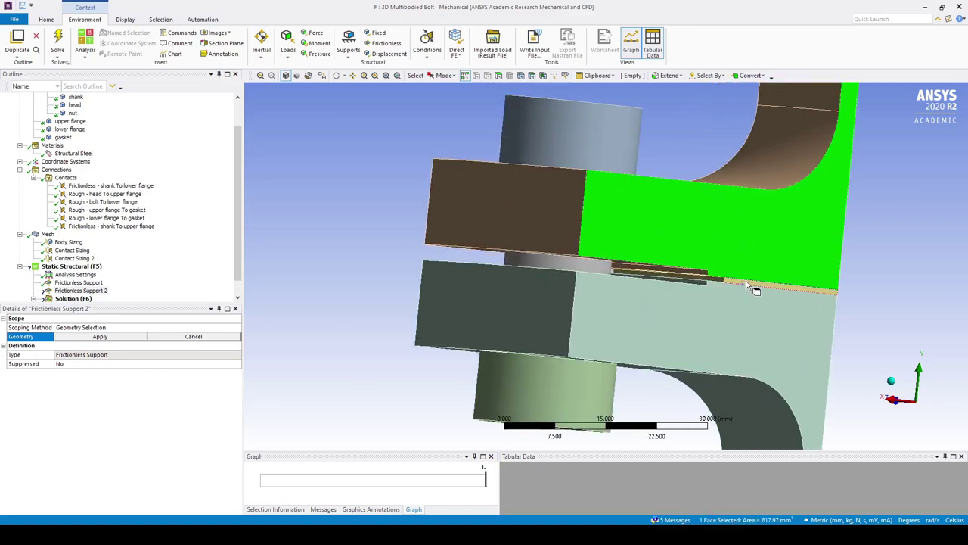
pyautogui.keyDown('ctrl'); pyautogui.click(760, 286); pyautogui.keyUp('ctrl')
pyautogui.keyDown('ctrl'); pyautogui.click(782, 327); pyautogui.keyUp('ctrl')
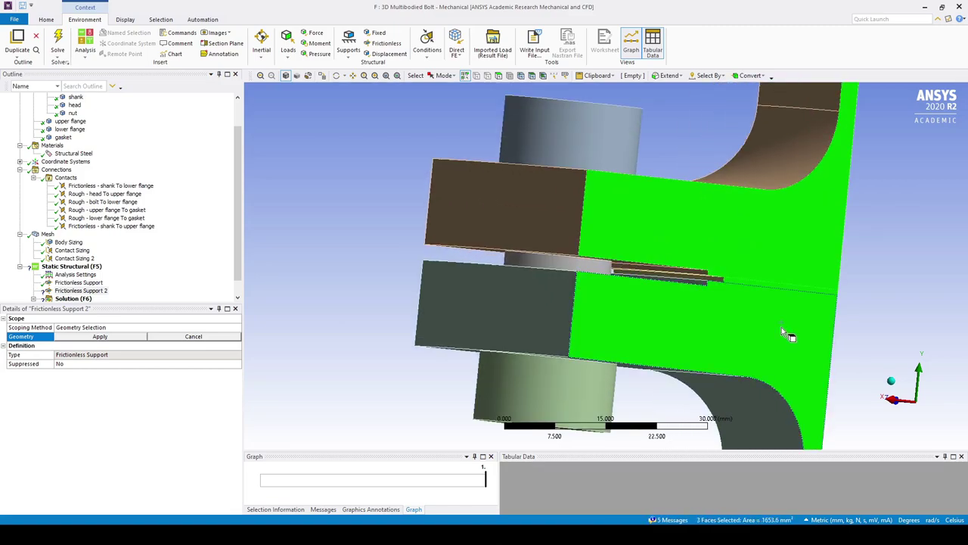
pyautogui.click(99, 336)
pyautogui.scroll(-5, 360, 212)
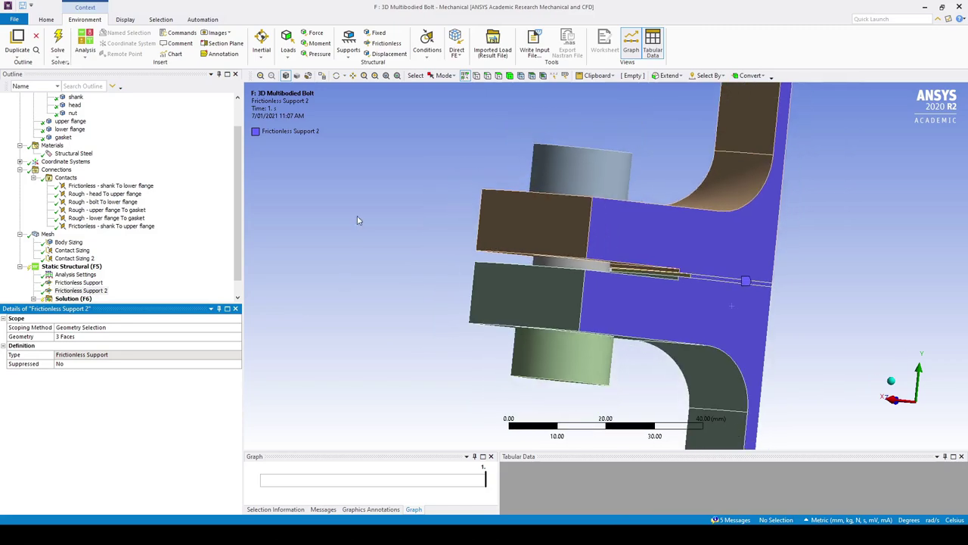
# Add a third frictionless support on the bottom end face of the lower flange's vertical wall
pyautogui.moveTo(360, 212); pyautogui.dragTo(489, 324, button='middle')
pyautogui.rightClick(88, 266)
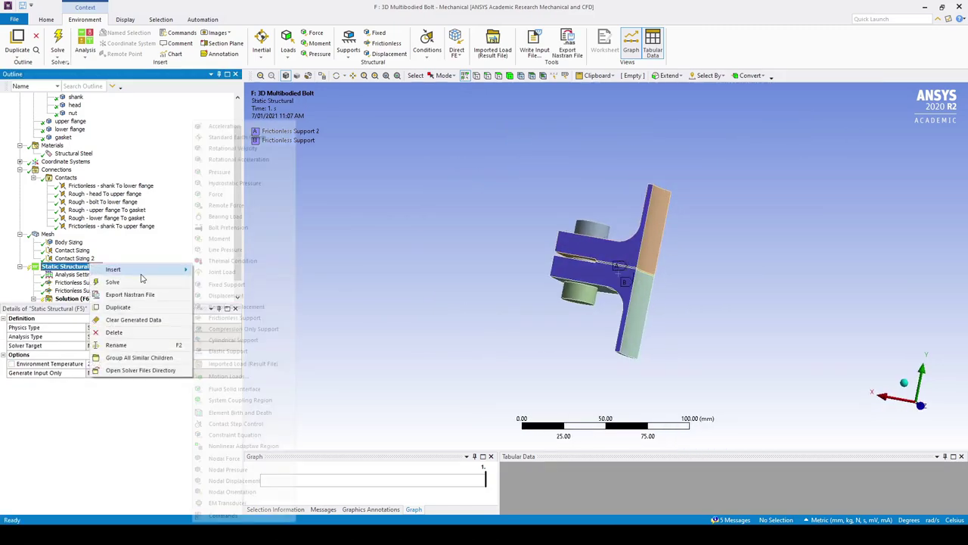
pyautogui.moveTo(144, 271)
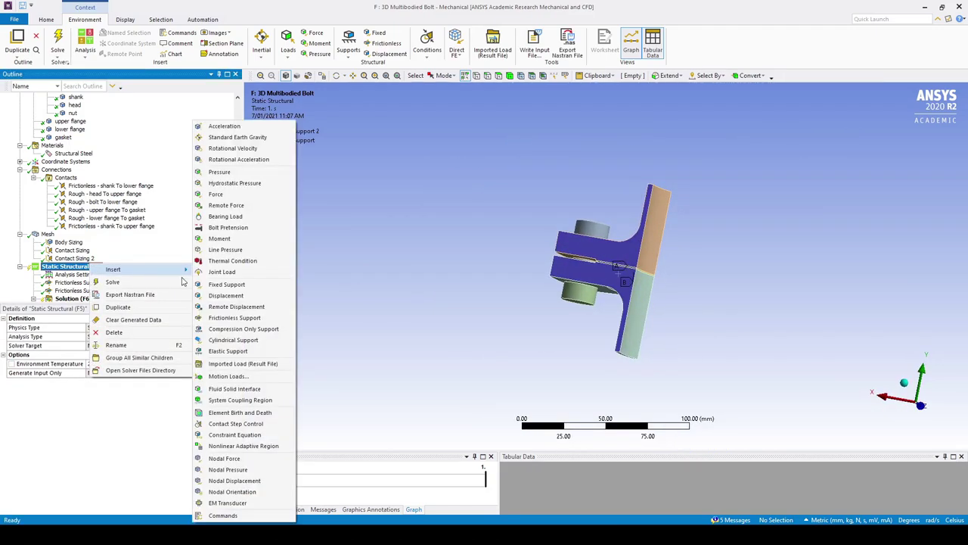
pyautogui.click(255, 317)
pyautogui.scroll(3, 640, 315)
pyautogui.click(648, 320)
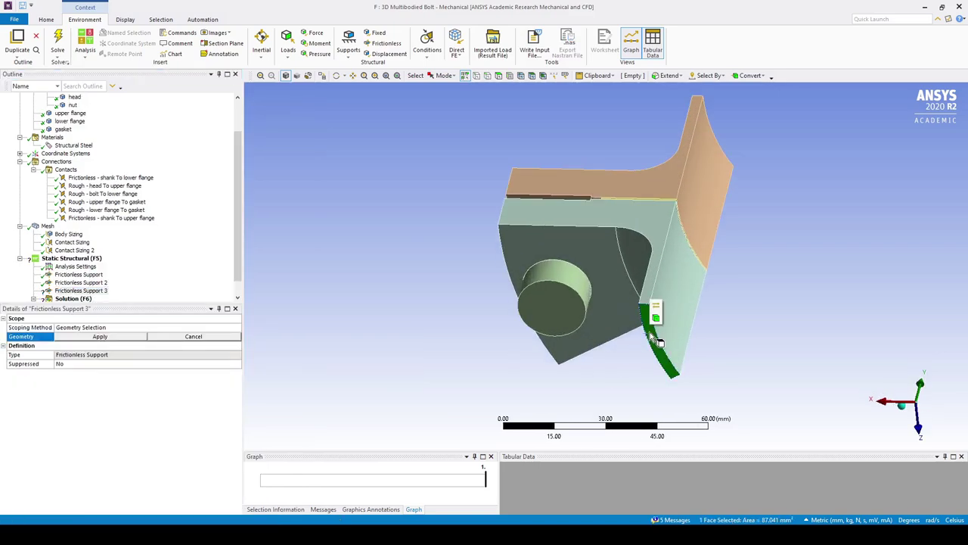
pyautogui.click(99, 336)
pyautogui.scroll(-3, 456, 240)
pyautogui.moveTo(456, 240); pyautogui.dragTo(678, 310, button='middle')
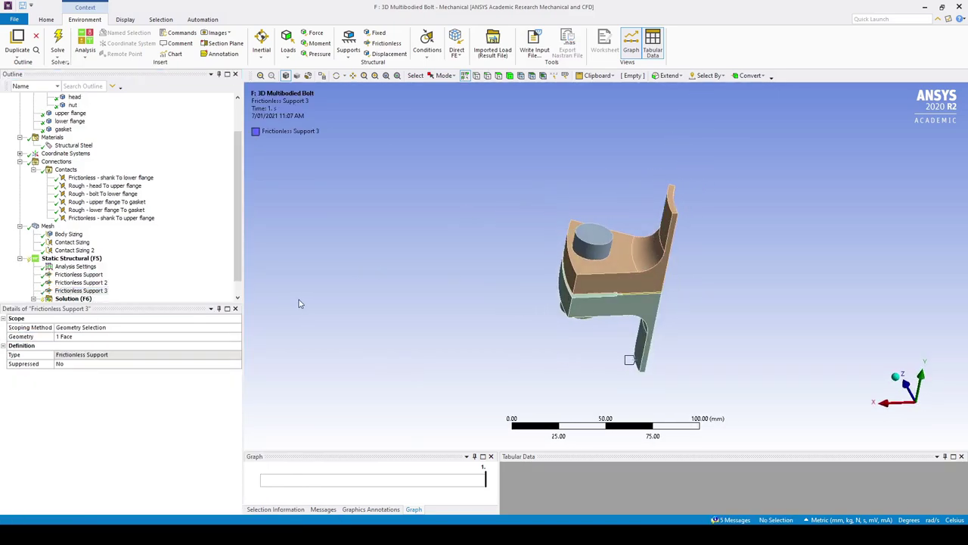
pyautogui.moveTo(545, 333); pyautogui.dragTo(584, 339, button='middle')
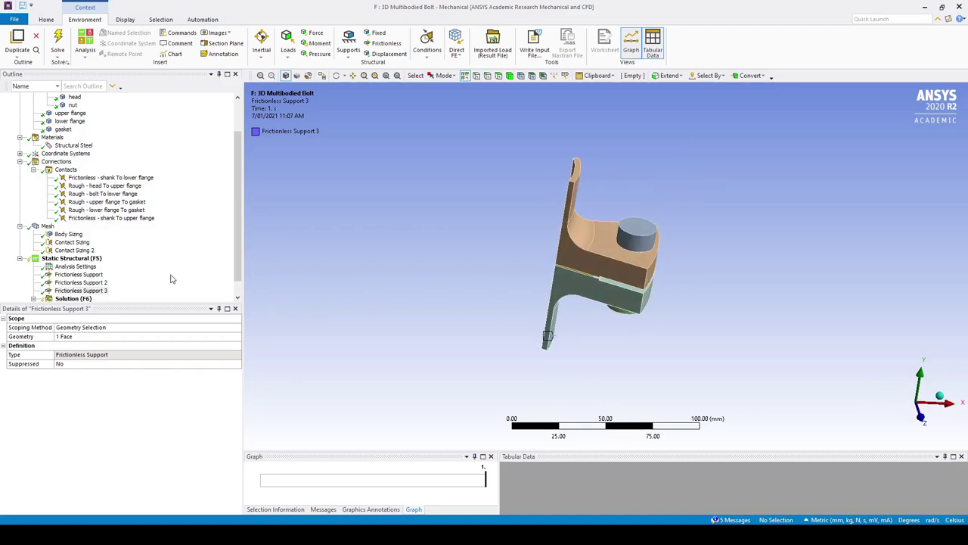
# Set the number of steps to 3 in the analysis settings and enlarge the graph and tabular data area
pyautogui.click(85, 267)
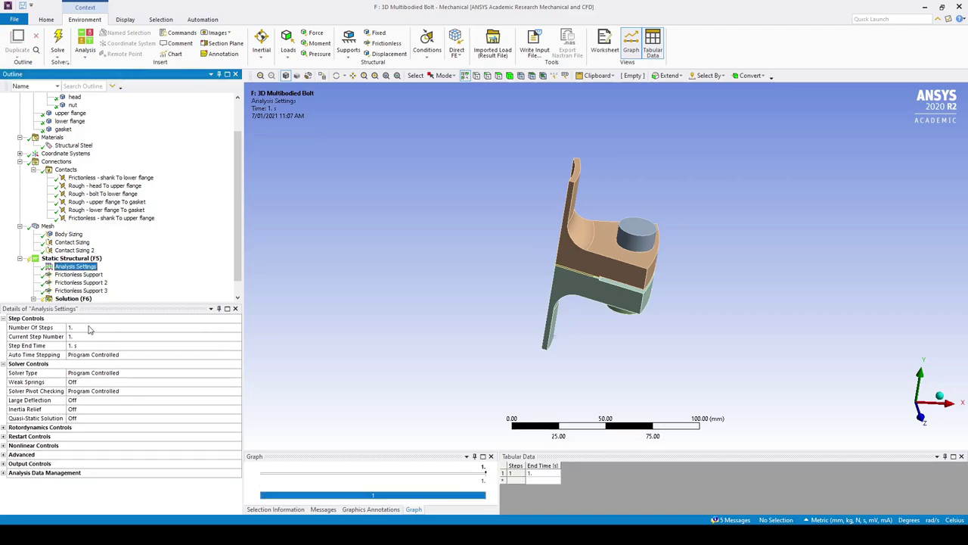
pyautogui.click(89, 326)
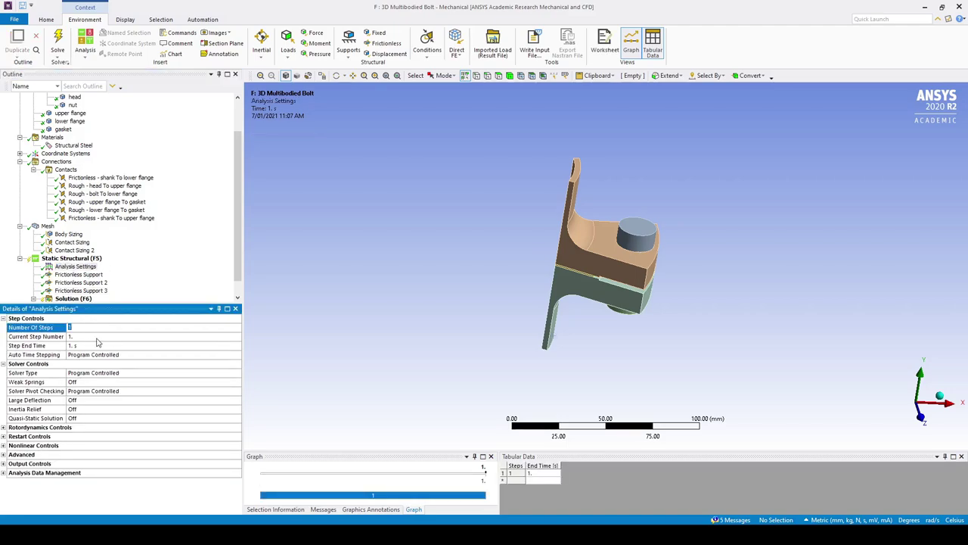
pyautogui.write('3')
pyautogui.press('Return')
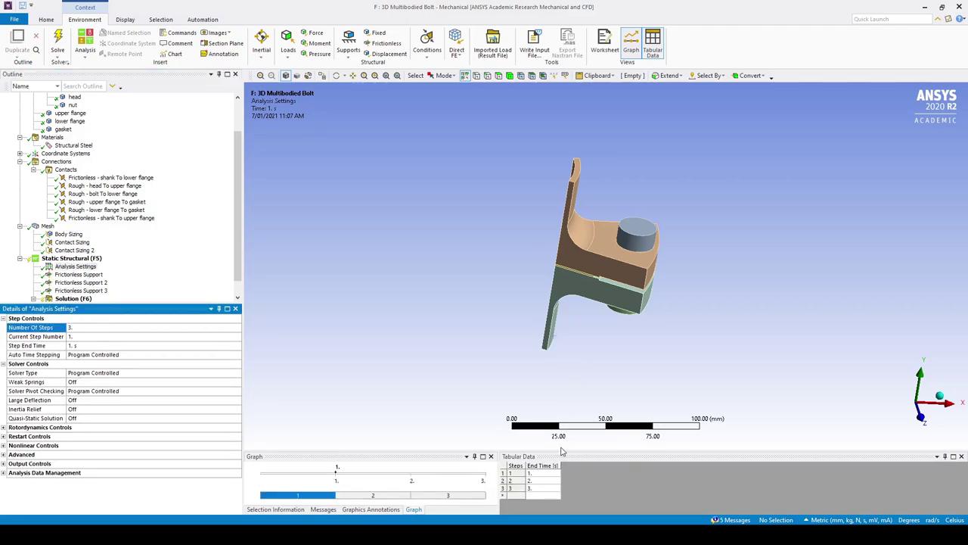
pyautogui.moveTo(561, 457); pyautogui.dragTo(543, 431)
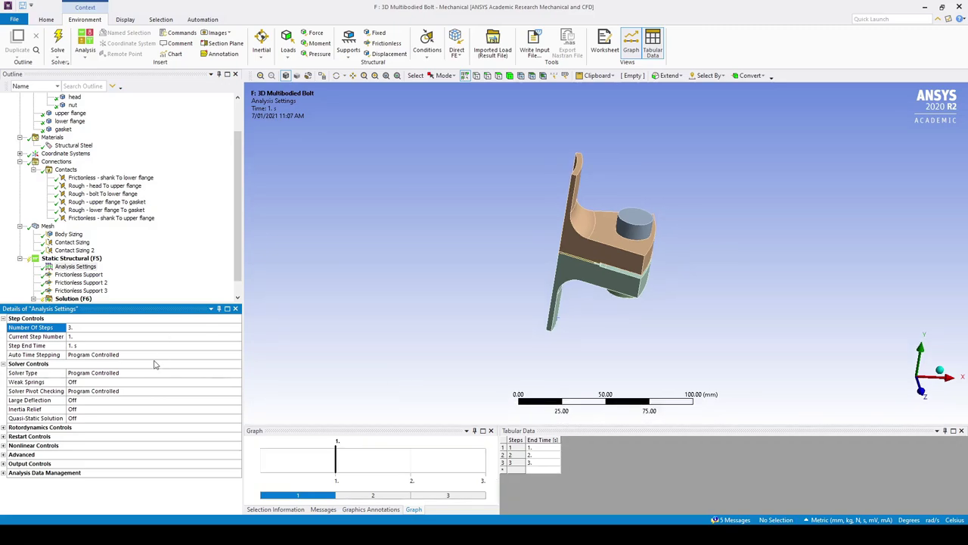
# Turn on Large Deflection in the solver controls of the analysis settings
pyautogui.click(33, 401)
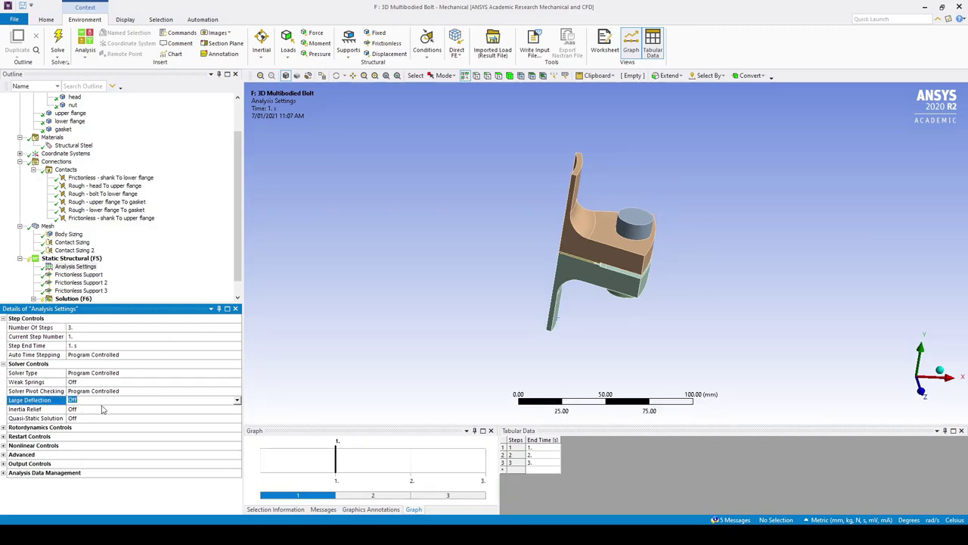
pyautogui.click(237, 400)
pyautogui.click(235, 415)
pyautogui.moveTo(459, 358); pyautogui.dragTo(522, 339, button='middle')
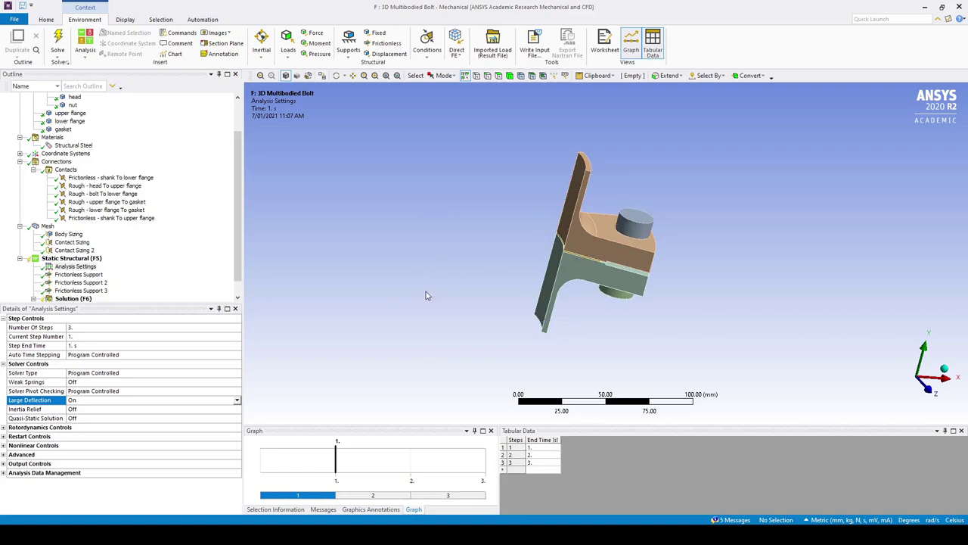
pyautogui.scroll(-1, 169, 235)
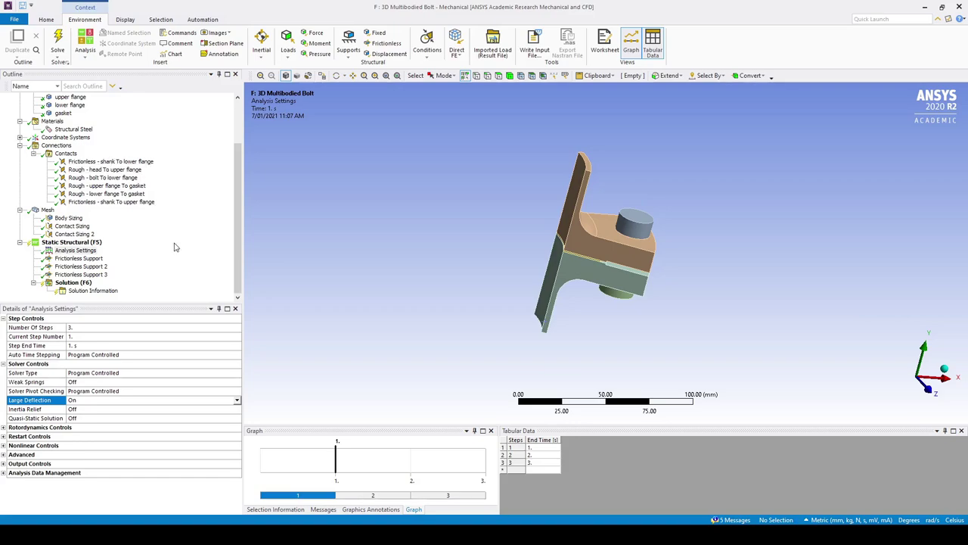
# Insert a Bolt Pretension load under the Static Structural analysis
pyautogui.moveTo(449, 220); pyautogui.dragTo(402, 287, button='middle')
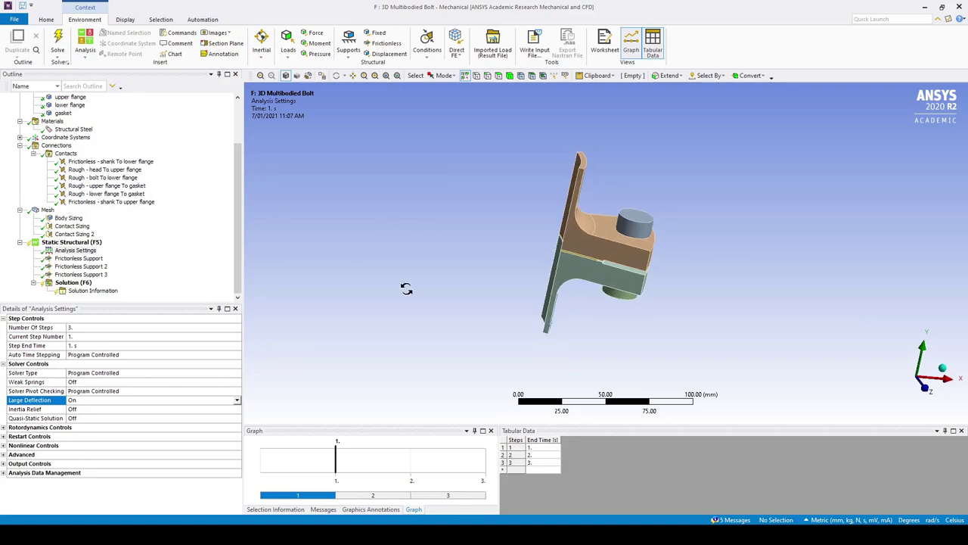
pyautogui.click(83, 242)
pyautogui.rightClick(84, 243)
pyautogui.moveTo(130, 249)
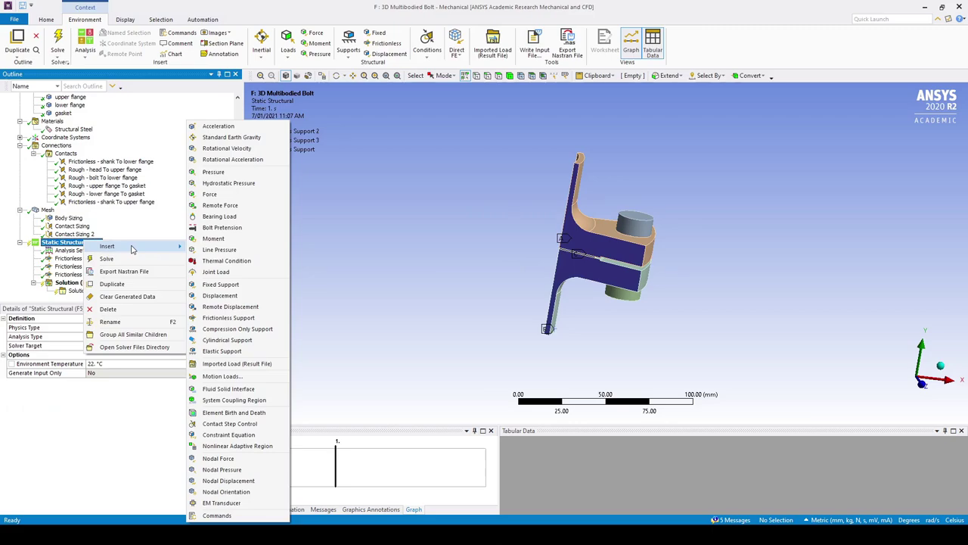
pyautogui.click(222, 227)
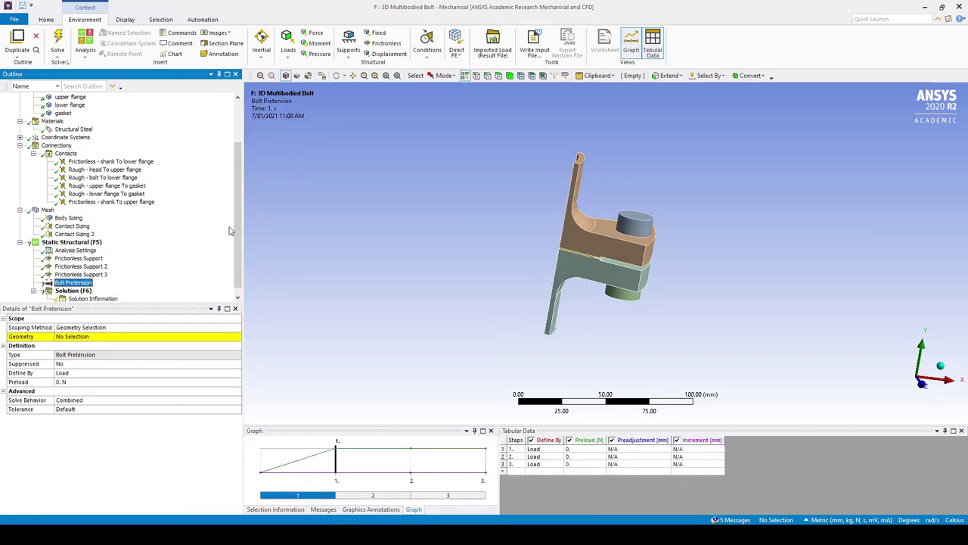
# Scope the bolt pretension to the cylindrical face of the bolt shank exposed between the two flanges
pyautogui.click(98, 337)
pyautogui.scroll(4, 651, 266)
pyautogui.moveTo(665, 271); pyautogui.dragTo(705, 287, button='middle')
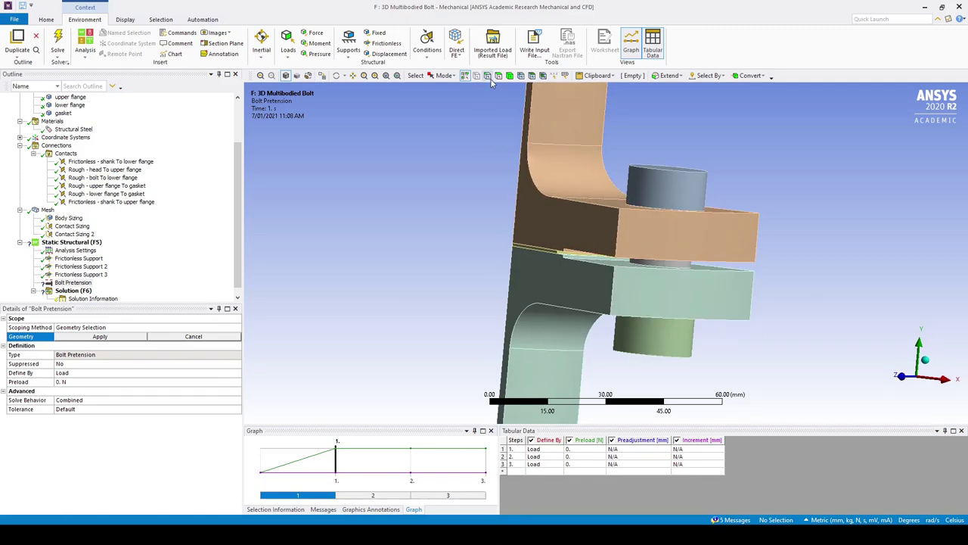
pyautogui.click(650, 266)
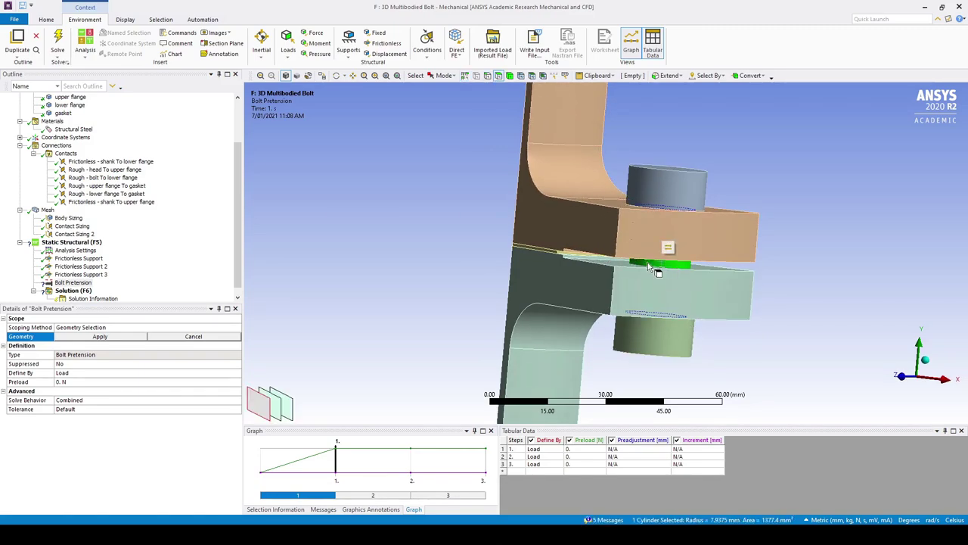
pyautogui.moveTo(412, 261); pyautogui.dragTo(396, 250, button='middle')
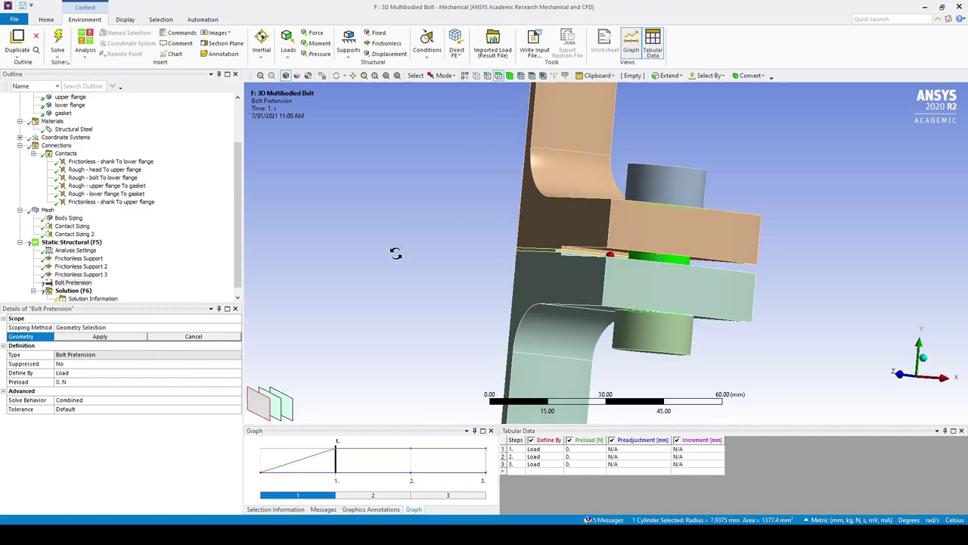
pyautogui.click(137, 342)
pyautogui.moveTo(417, 317); pyautogui.dragTo(446, 242, button='middle')
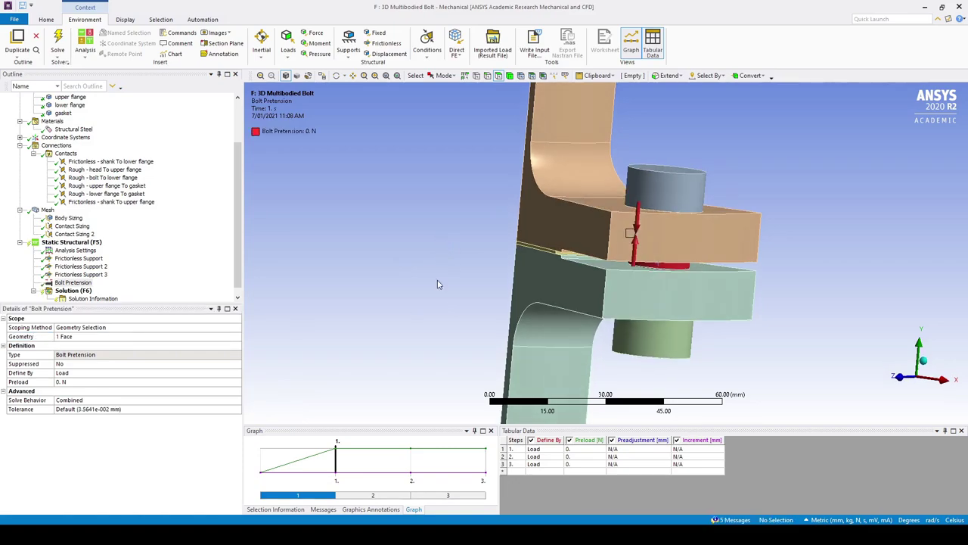
pyautogui.moveTo(437, 285); pyautogui.dragTo(627, 222, button='middle')
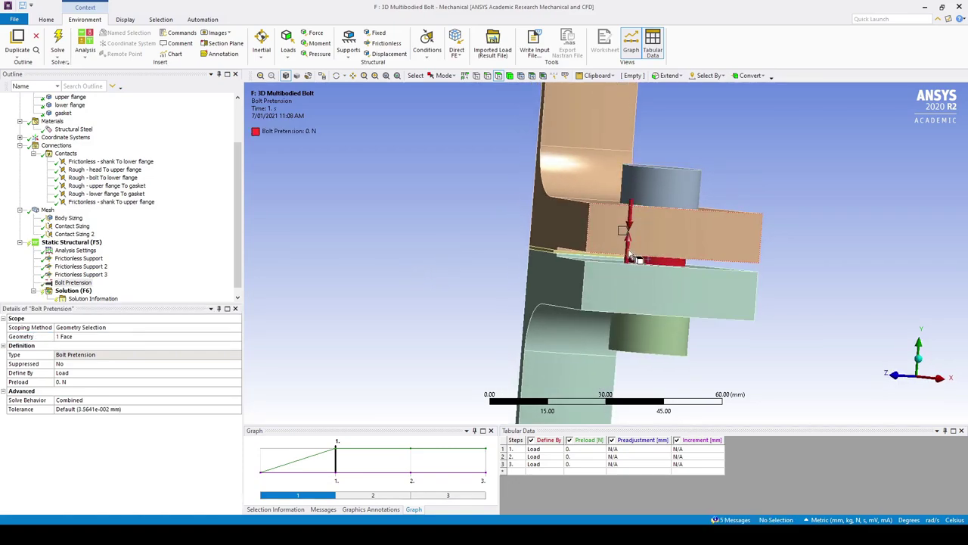
# Set the bolt pretension preload to 7000 N for the first load step
pyautogui.click(99, 382)
pyautogui.write('7000')
pyautogui.press('Return')
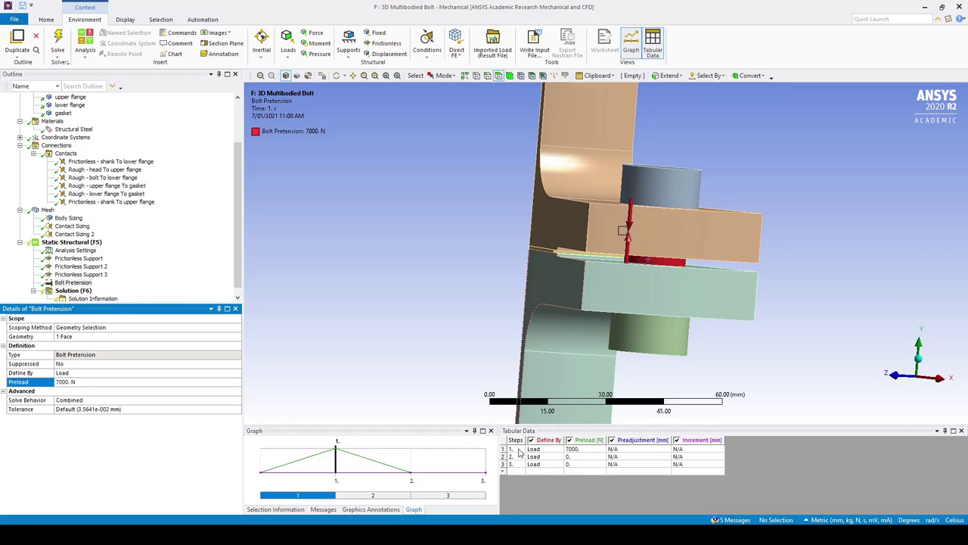
# Define the bolt pretension as Lock for load steps 2 and 3
pyautogui.click(556, 457)
pyautogui.click(559, 458)
pyautogui.click(561, 458)
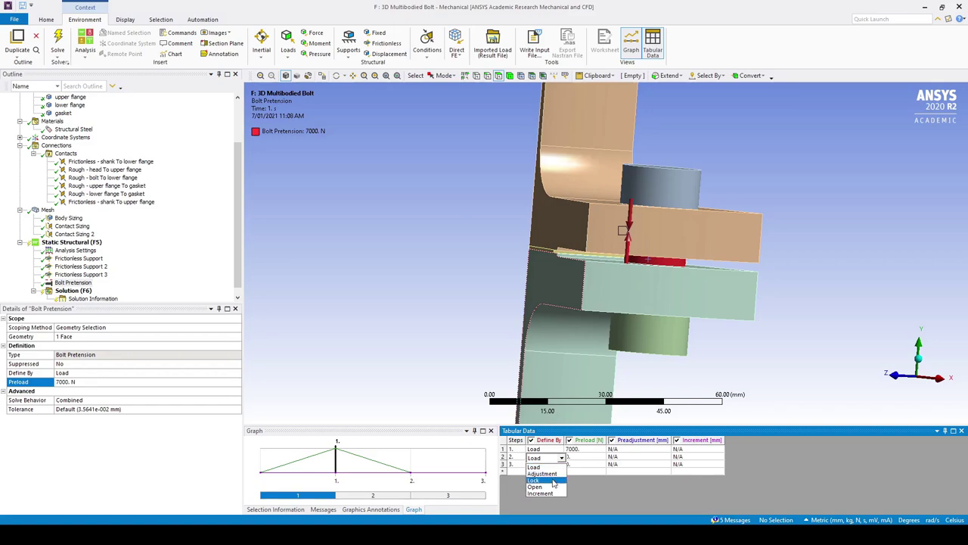
pyautogui.click(558, 479)
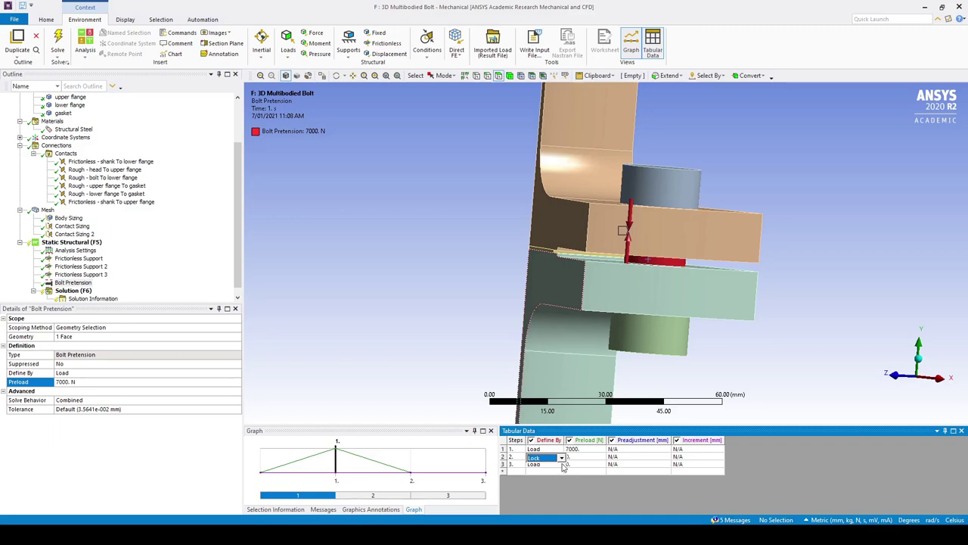
pyautogui.click(561, 458)
pyautogui.click(559, 481)
pyautogui.click(559, 464)
pyautogui.click(561, 464)
pyautogui.click(561, 465)
pyautogui.click(557, 488)
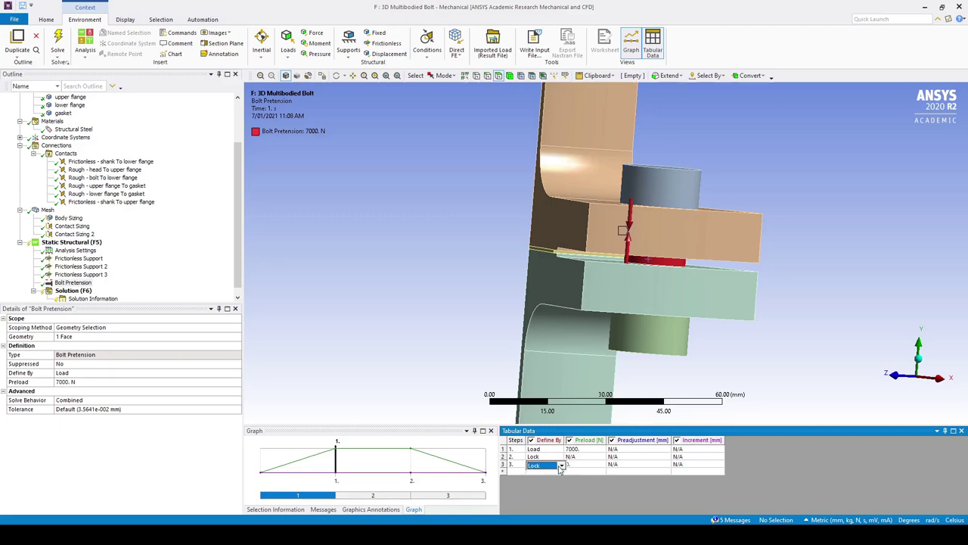
pyautogui.click(575, 466)
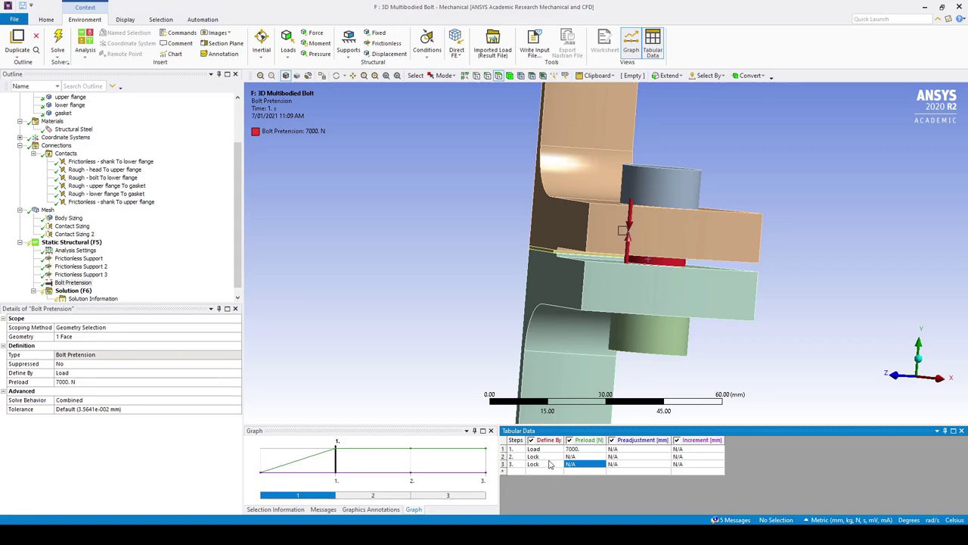
# Insert a Pressure load under the Static Structural analysis
pyautogui.scroll(-3, 434, 289)
pyautogui.moveTo(434, 289); pyautogui.dragTo(533, 294, button='middle')
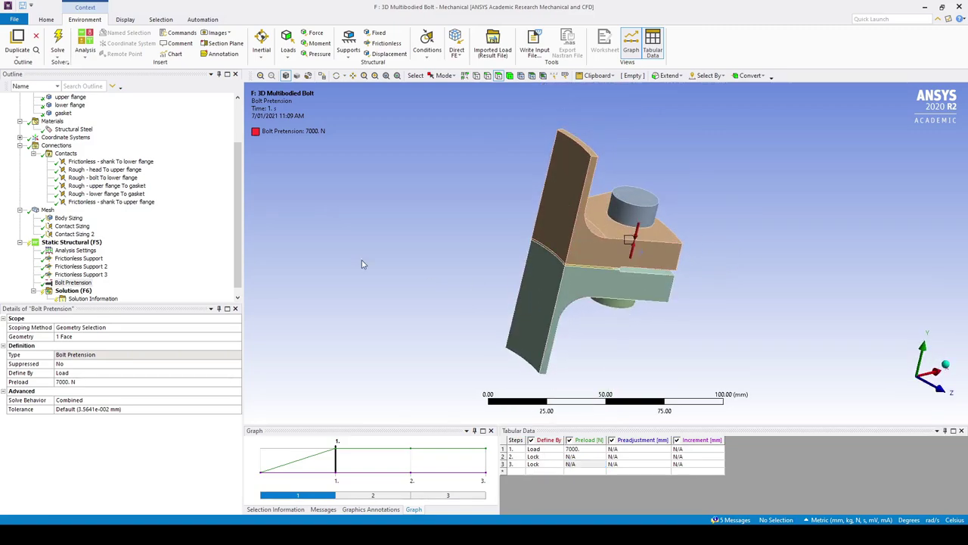
pyautogui.rightClick(67, 244)
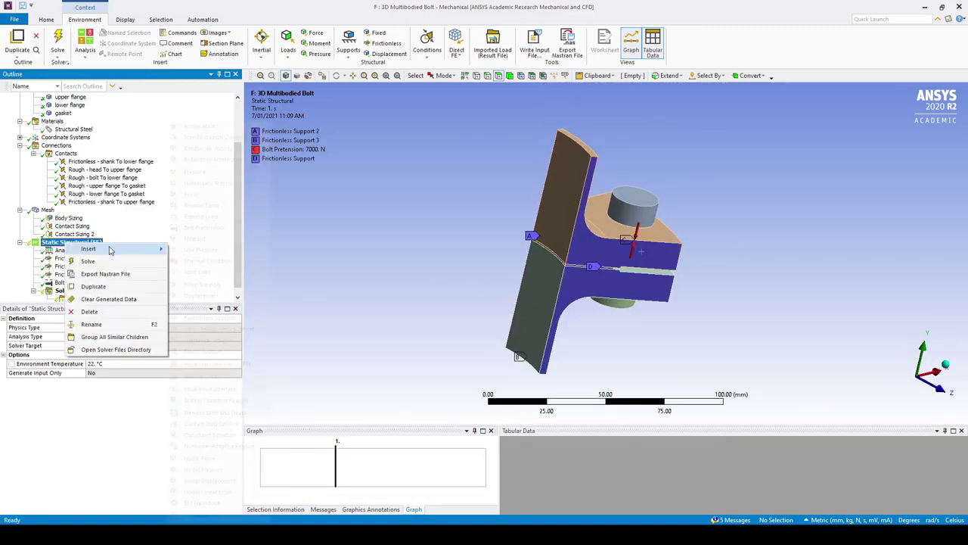
pyautogui.moveTo(109, 249)
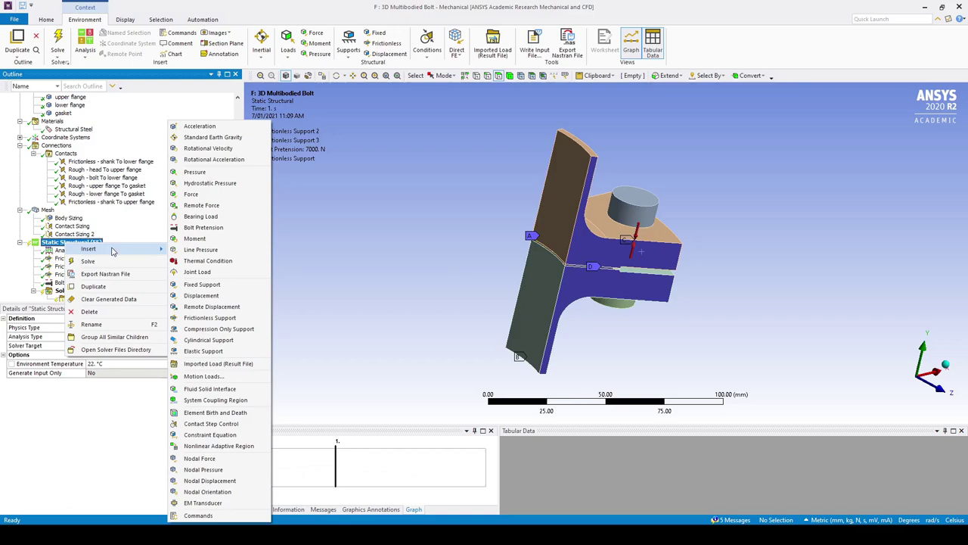
pyautogui.click(195, 172)
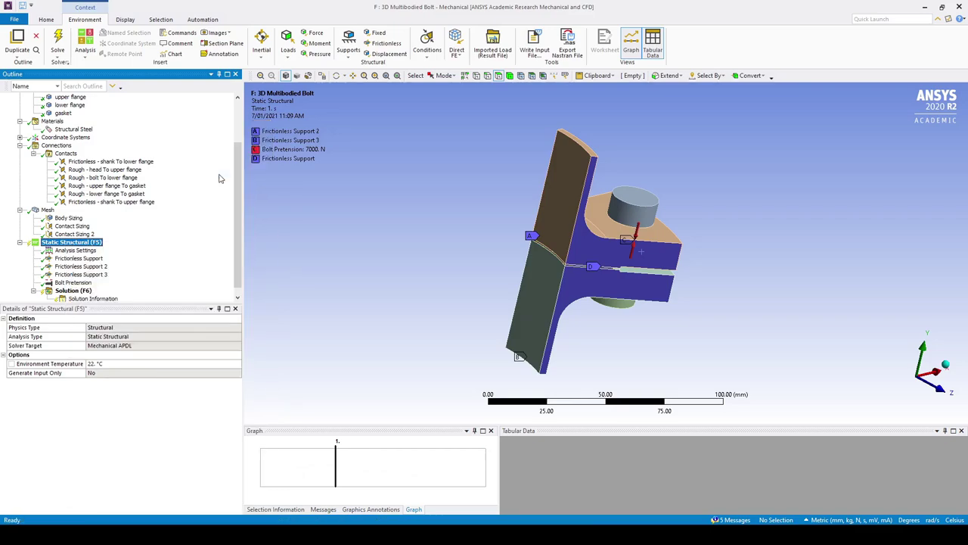
# Scope the pressure to the three inner cylindrical faces of the upper flange, gasket and lower flange
pyautogui.click(562, 211)
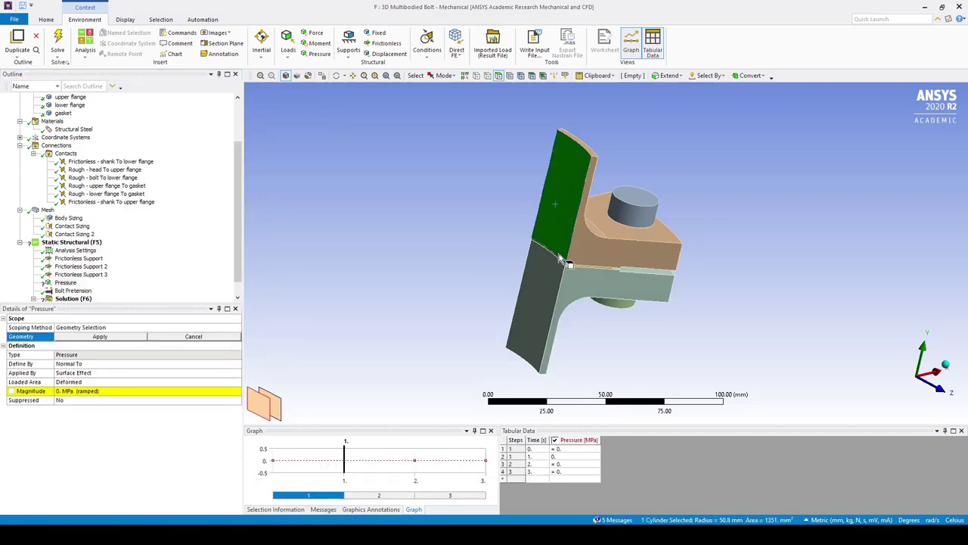
pyautogui.scroll(5, 508, 262)
pyautogui.scroll(3, 507, 262)
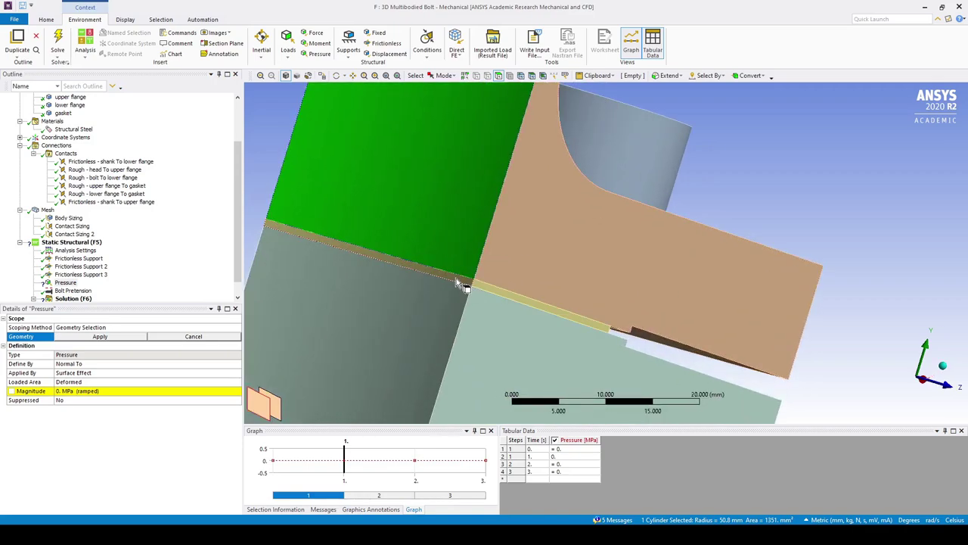
pyautogui.keyDown('ctrl'); pyautogui.click(461, 282); pyautogui.keyUp('ctrl')
pyautogui.keyDown('ctrl'); pyautogui.click(452, 309); pyautogui.keyUp('ctrl')
pyautogui.scroll(-6, 454, 322)
pyautogui.click(127, 339)
pyautogui.scroll(-2, 371, 279)
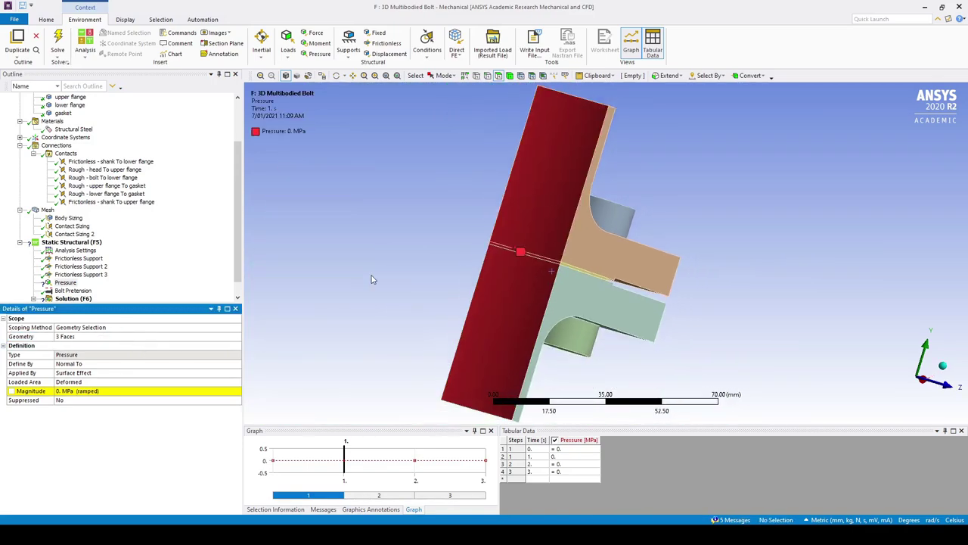
pyautogui.moveTo(371, 279); pyautogui.dragTo(383, 264, button='middle')
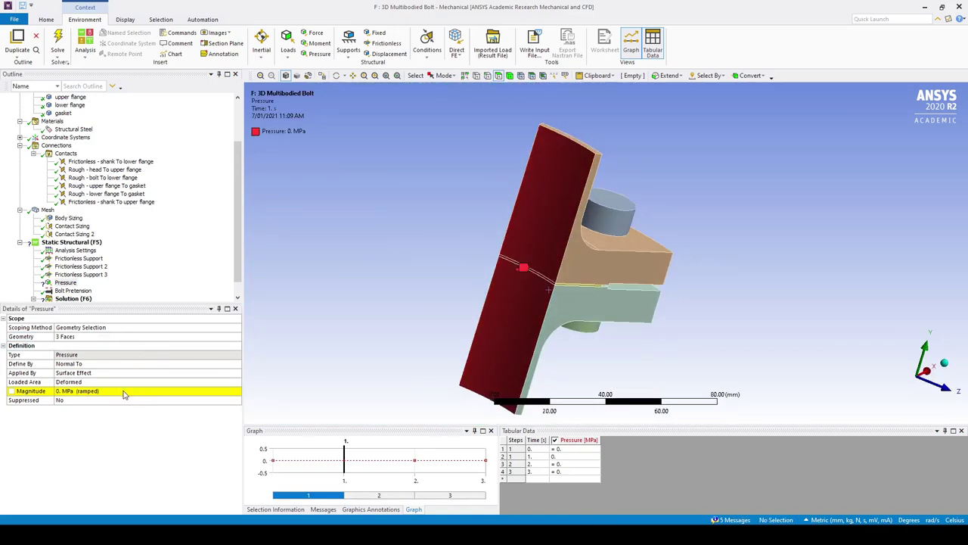
# Set the internal pressure to 7 MPa at the end of load step 3 and 0 MPa at load step 2
pyautogui.click(578, 472)
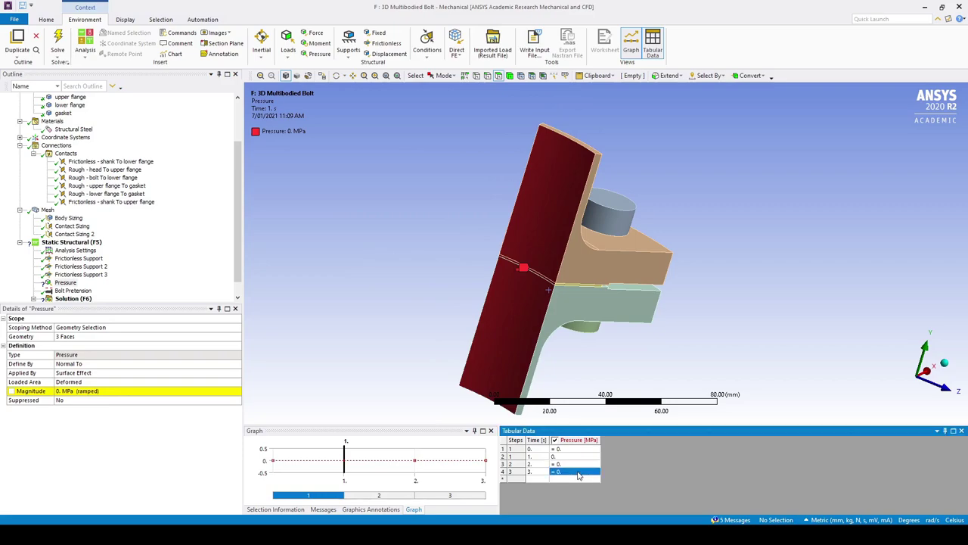
pyautogui.write('7')
pyautogui.press('Return')
pyautogui.click(578, 464)
pyautogui.write('0')
pyautogui.press('Return')
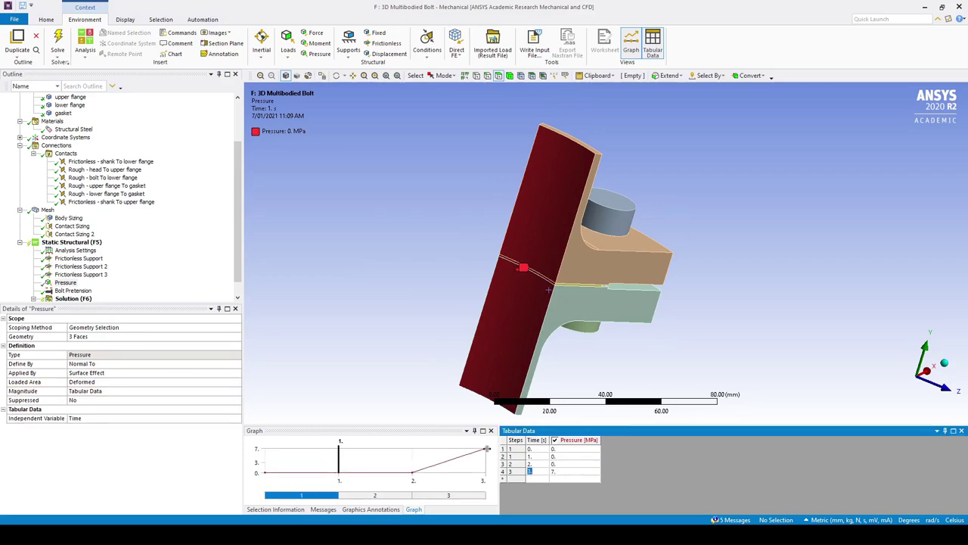
# Solve the static structural analysis
pyautogui.scroll(-2, 420, 355)
pyautogui.moveTo(423, 343); pyautogui.dragTo(409, 322, button='middle')
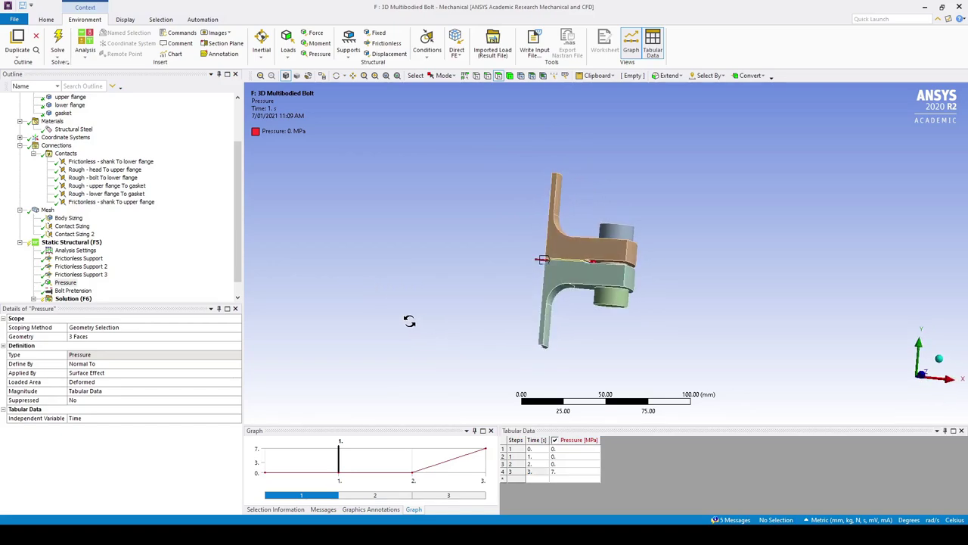
pyautogui.rightClick(75, 243)
pyautogui.click(115, 265)
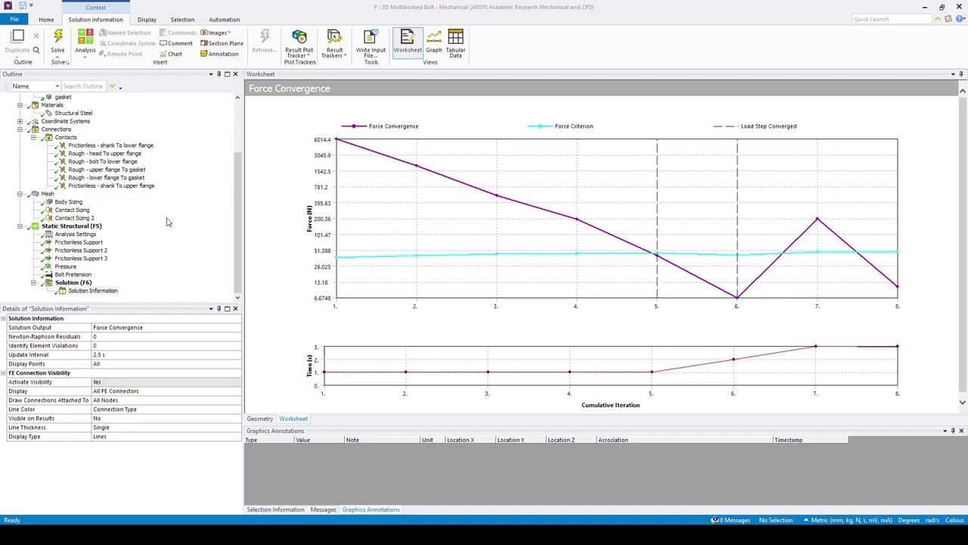
# Insert a Total Deformation result for all bodies and evaluate all results
pyautogui.rightClick(73, 283)
pyautogui.moveTo(114, 291)
pyautogui.moveTo(227, 292)
pyautogui.click(288, 291)
pyautogui.rightClick(81, 294)
pyautogui.press('Escape')
pyautogui.rightClick(86, 294)
pyautogui.click(155, 304)
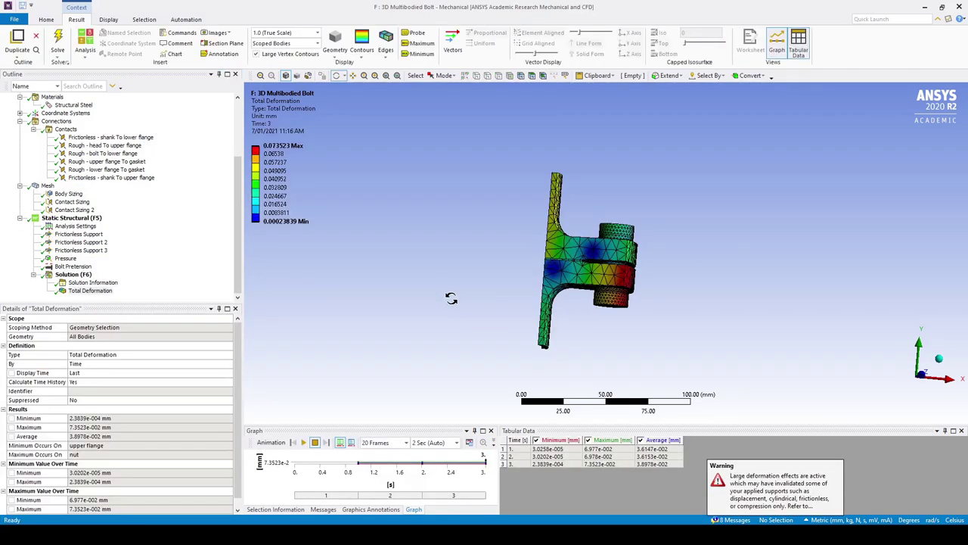
# Display the total deformation with the 89 (Auto Scale) deformation factor
pyautogui.click(303, 32)
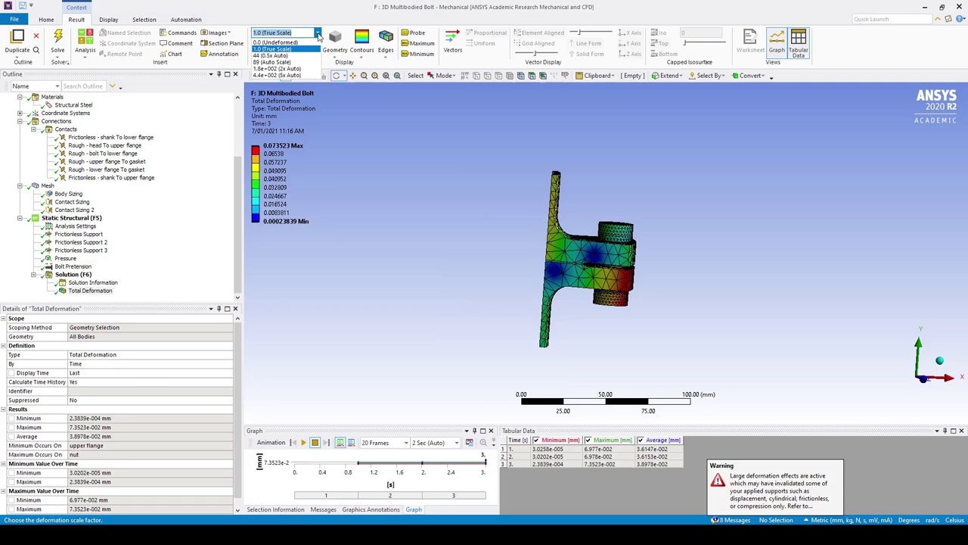
pyautogui.click(287, 61)
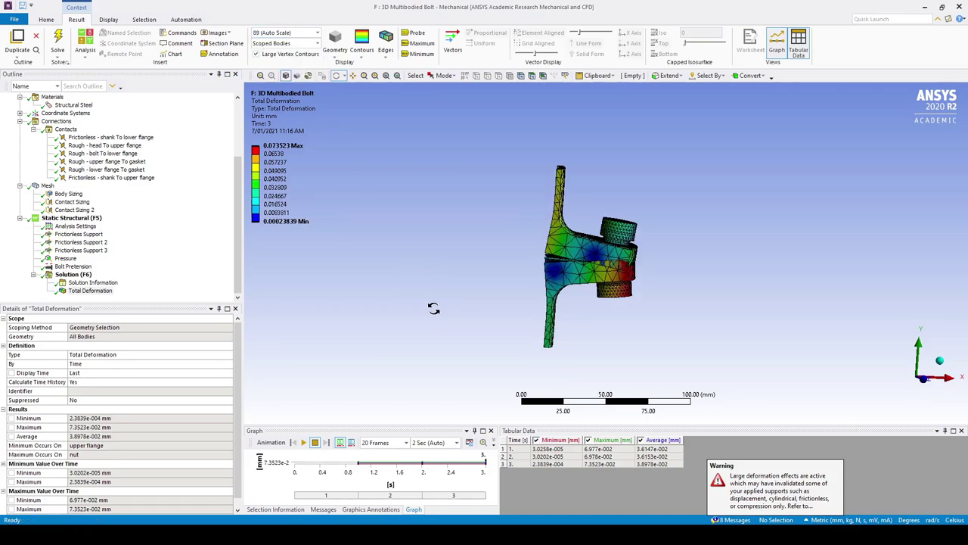
pyautogui.moveTo(412, 268); pyautogui.dragTo(490, 348)
pyautogui.scroll(3, 490, 348)
# Enlarge the result graph area and stop the total deformation animation
pyautogui.moveTo(605, 423); pyautogui.dragTo(604, 352)
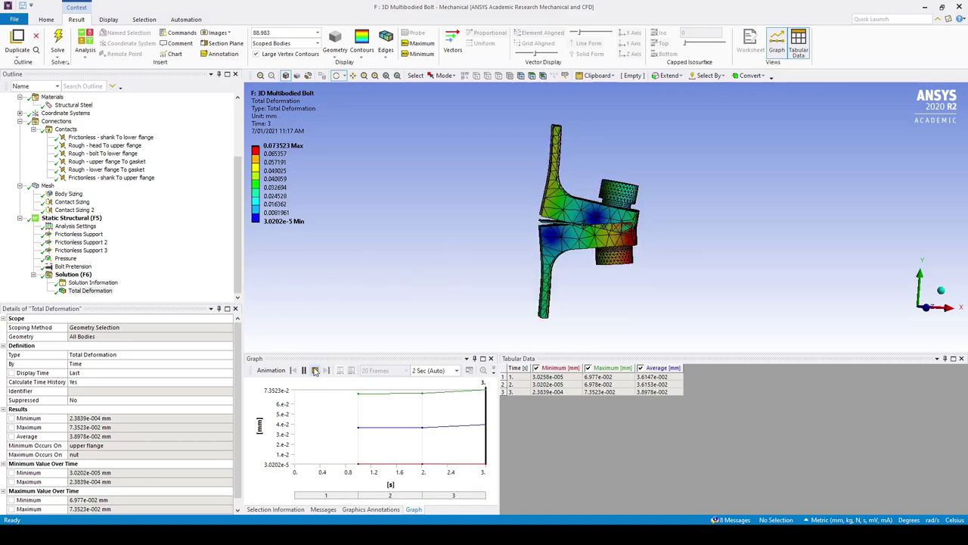
pyautogui.click(314, 370)
pyautogui.moveTo(385, 283); pyautogui.dragTo(454, 252)
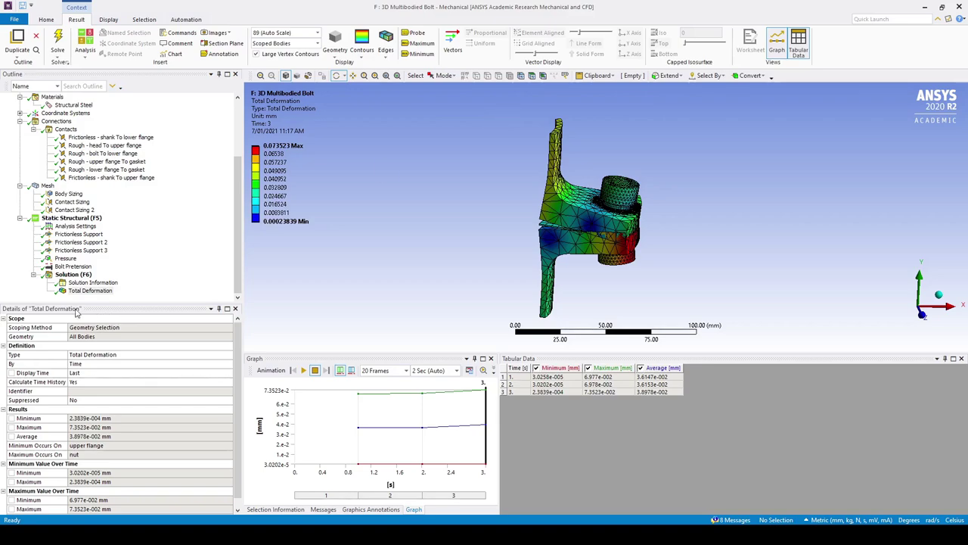
# Insert an Equivalent (von-Mises) Stress result under the solution
pyautogui.rightClick(72, 275)
pyautogui.moveTo(99, 277)
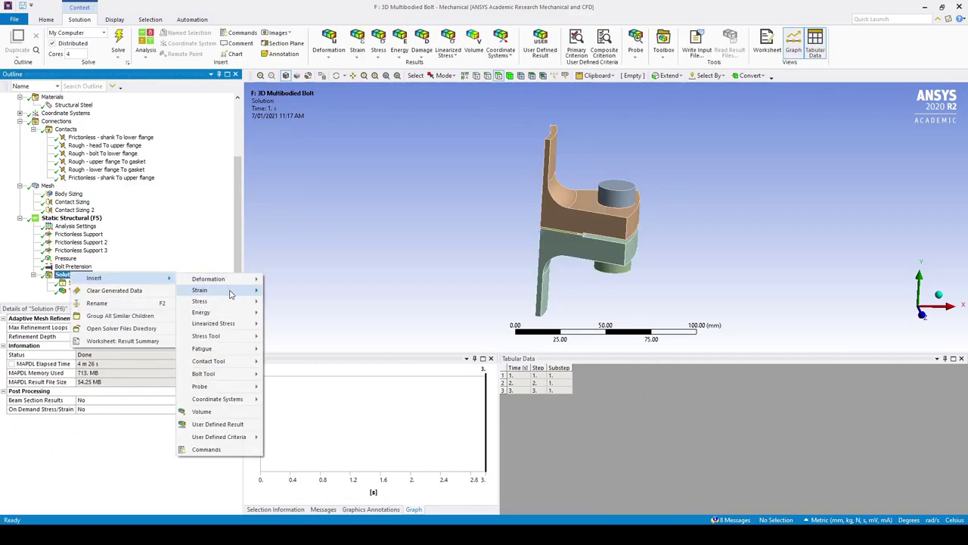
pyautogui.moveTo(201, 301)
pyautogui.click(310, 303)
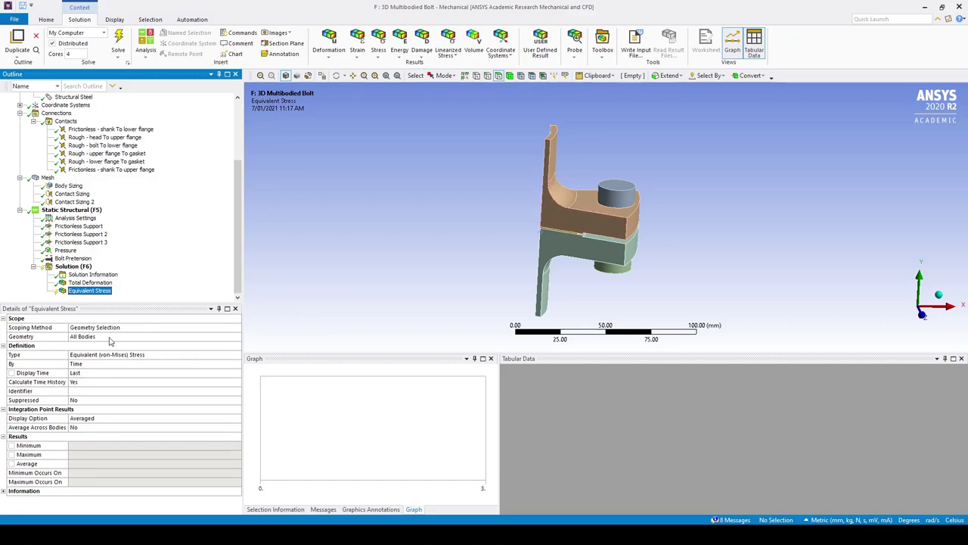
# Scope the equivalent stress to the upper flange body and evaluate all results
pyautogui.click(105, 337)
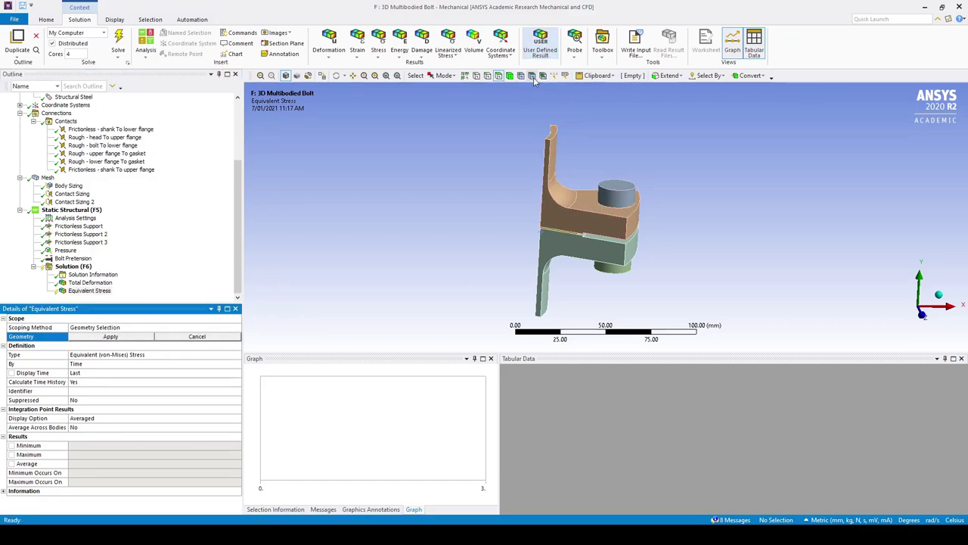
pyautogui.click(509, 76)
pyautogui.click(584, 213)
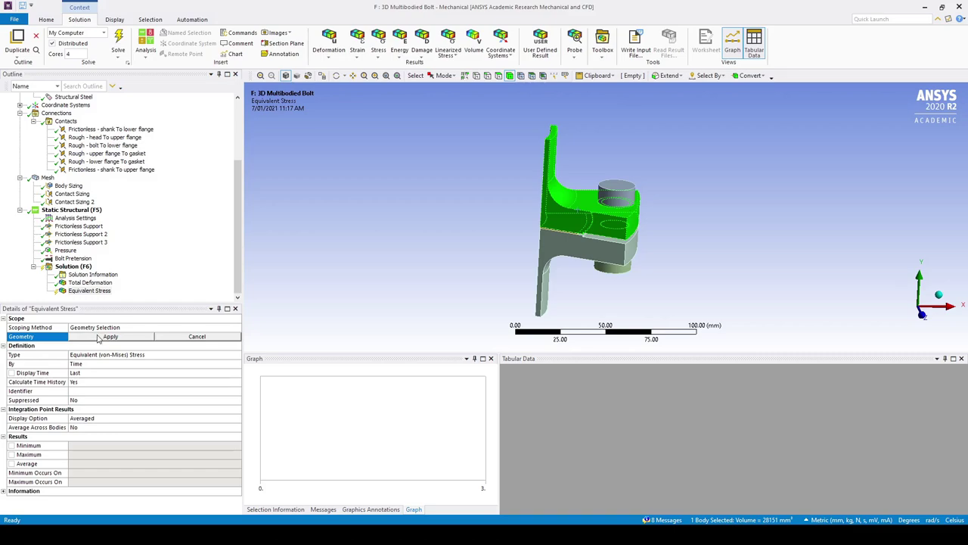
pyautogui.click(106, 336)
pyautogui.rightClick(91, 291)
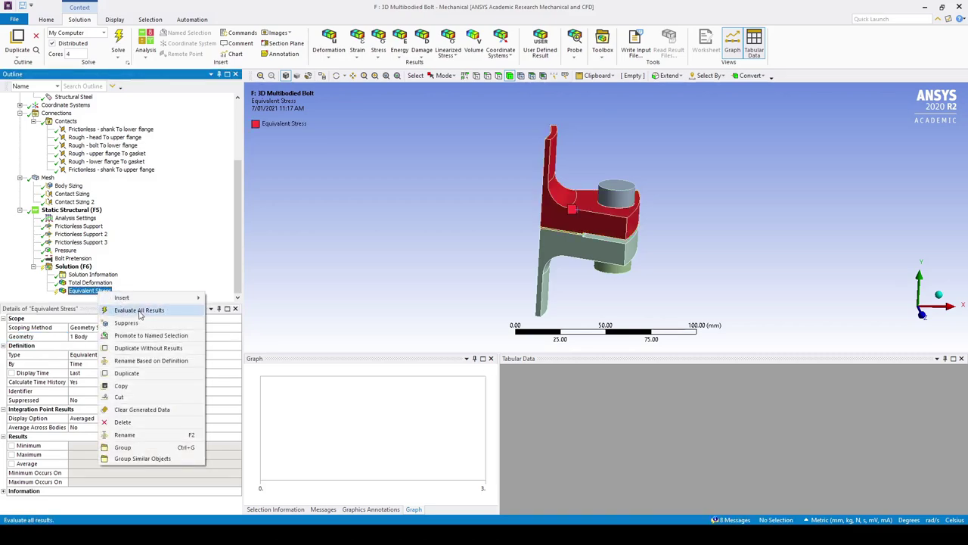
pyautogui.click(128, 311)
# Hide the mesh edges on the upper flange's equivalent stress plot
pyautogui.moveTo(488, 250); pyautogui.dragTo(481, 280, button='middle')
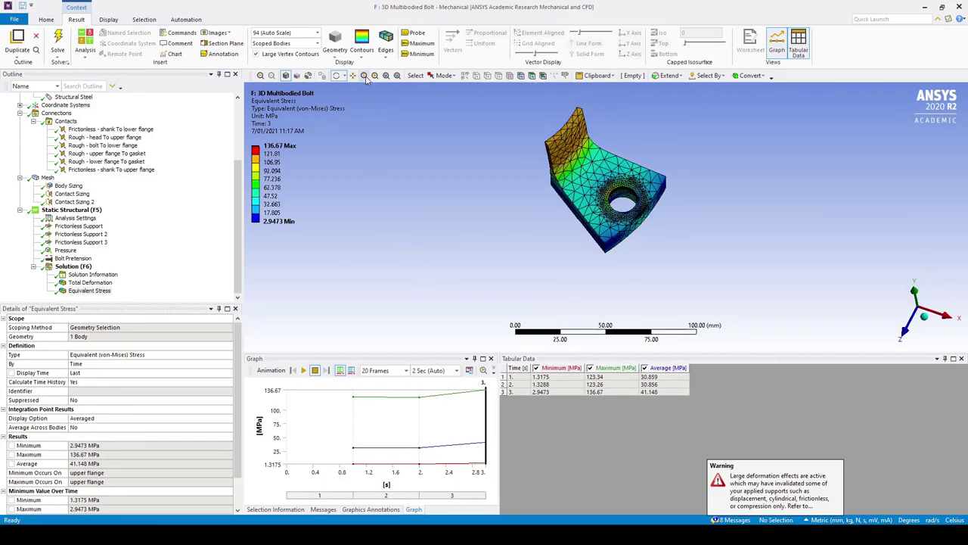
pyautogui.click(385, 47)
pyautogui.click(403, 65)
# Try contour bands on the upper flange's stress plot and return it to smooth contours
pyautogui.click(362, 47)
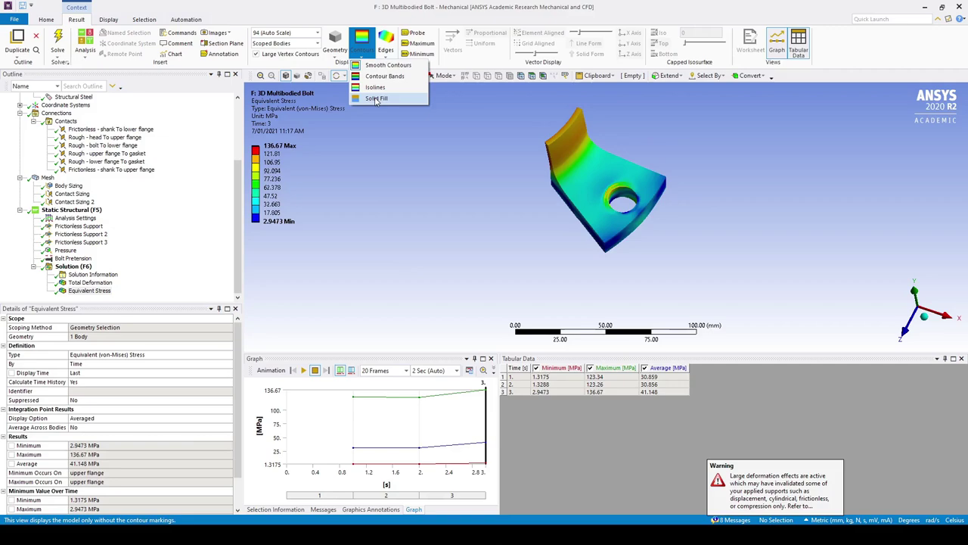
pyautogui.click(382, 78)
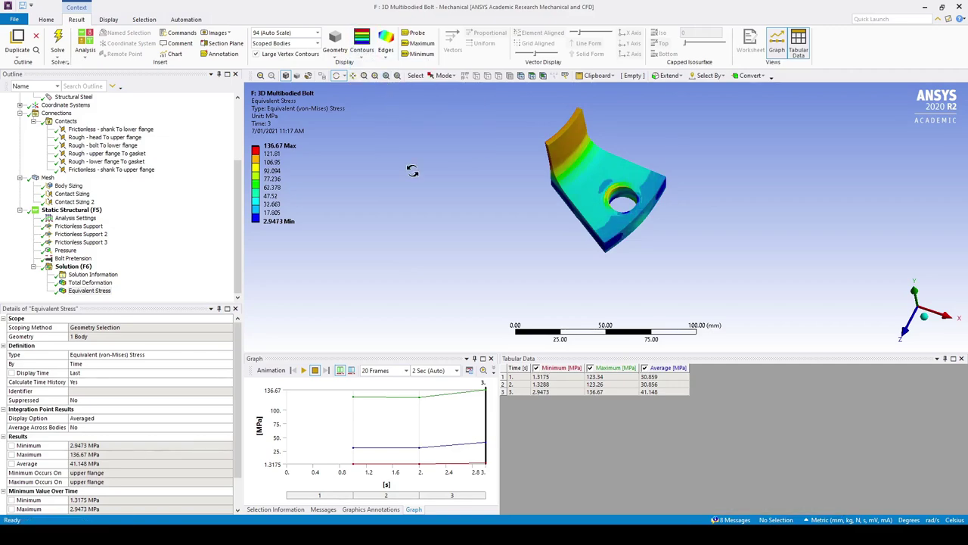
pyautogui.click(386, 48)
pyautogui.click(369, 48)
pyautogui.click(374, 66)
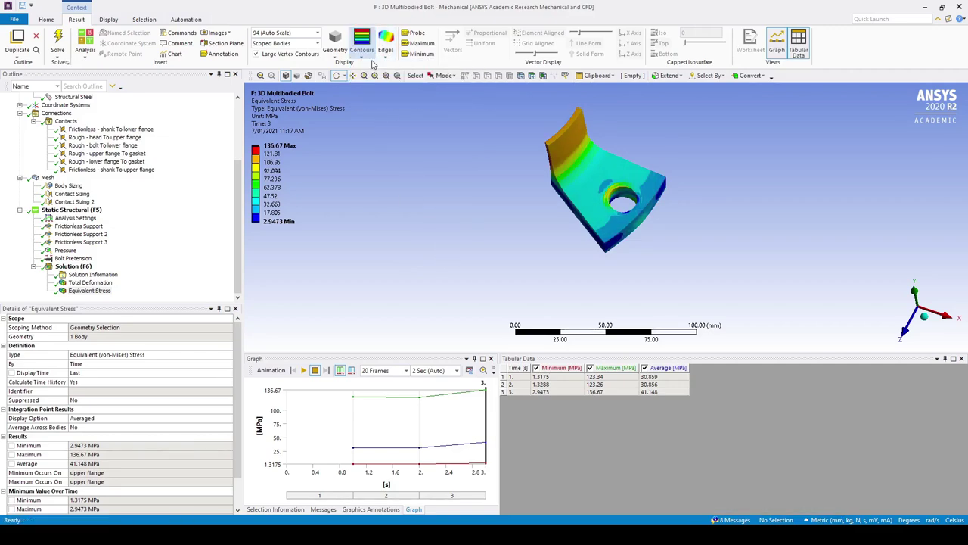
# Examine the upper flange's equivalent stress distribution around the bolt hole, the fillet and the pipe wall
pyautogui.moveTo(508, 252); pyautogui.dragTo(525, 217)
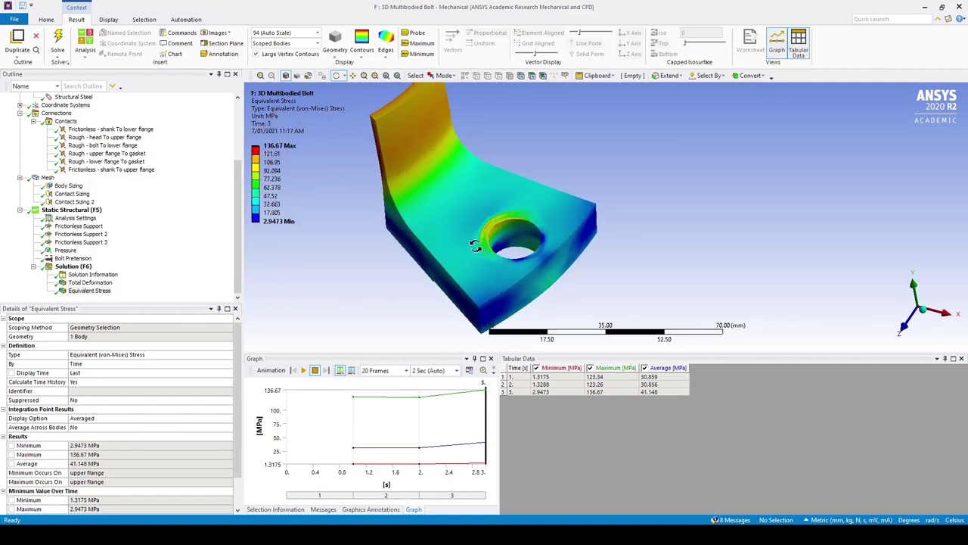
pyautogui.moveTo(490, 259); pyautogui.dragTo(501, 192)
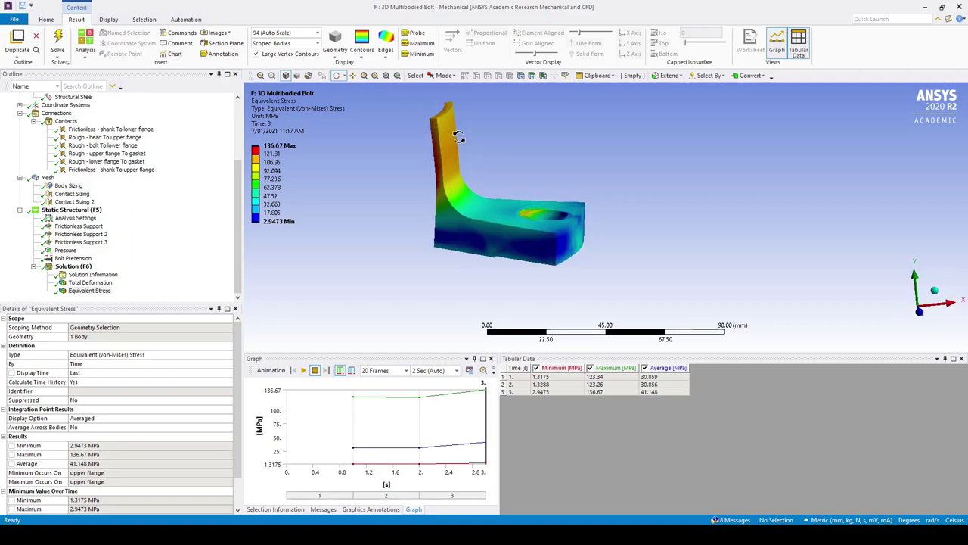
pyautogui.moveTo(468, 183); pyautogui.dragTo(457, 209)
# Insert a second Equivalent (von-Mises) Stress result under the solution
pyautogui.click(72, 267)
pyautogui.rightClick(74, 268)
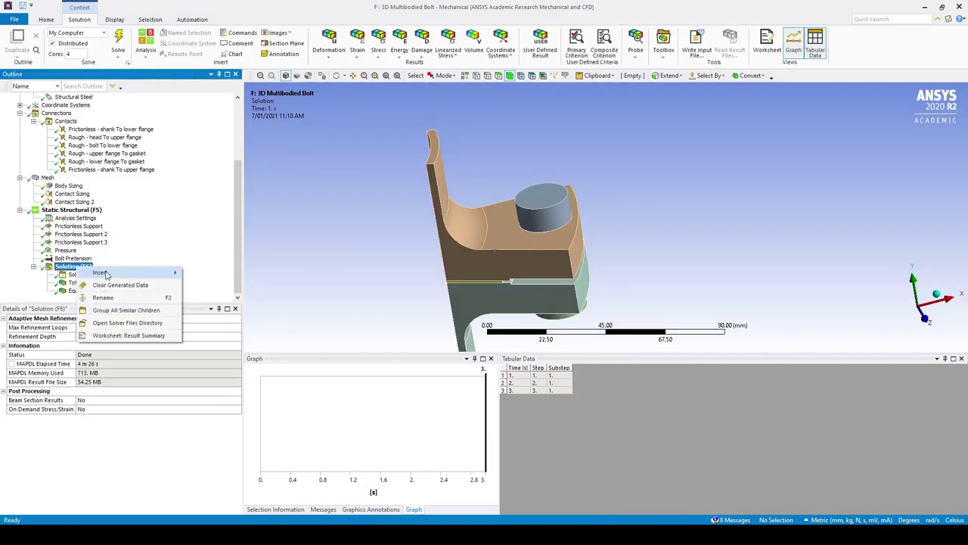
pyautogui.moveTo(136, 272)
pyautogui.moveTo(261, 296)
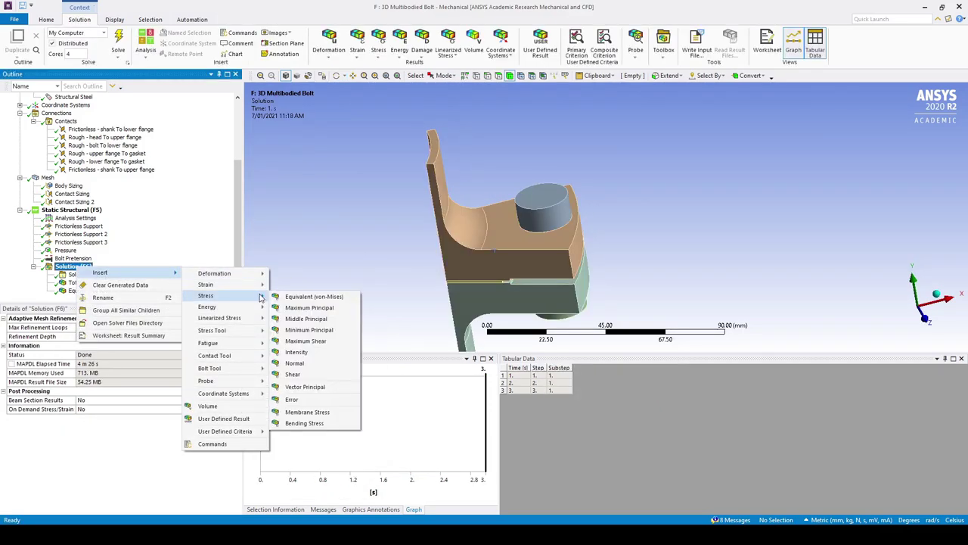
pyautogui.click(305, 295)
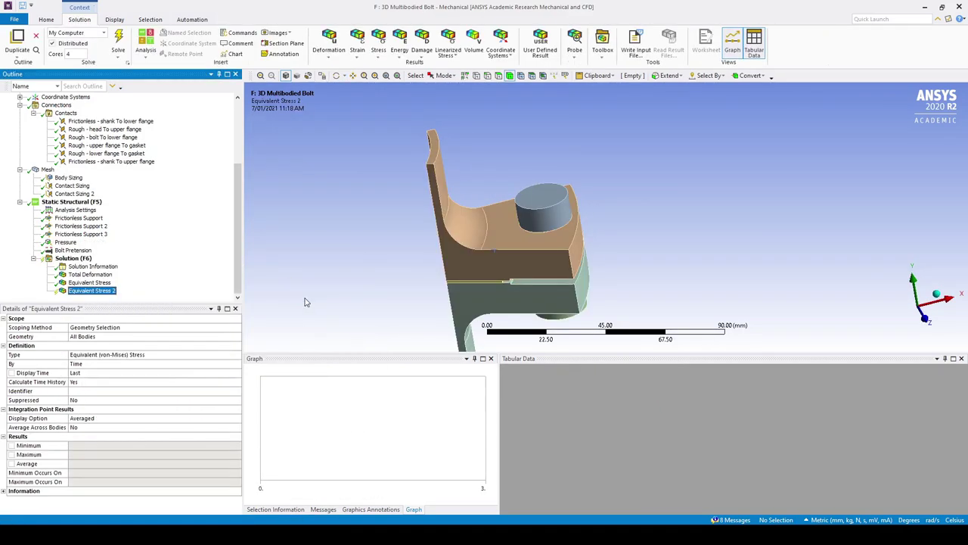
# Scope the second equivalent stress to the bolt head, shank and nut bodies and evaluate all results
pyautogui.click(97, 338)
pyautogui.click(543, 208)
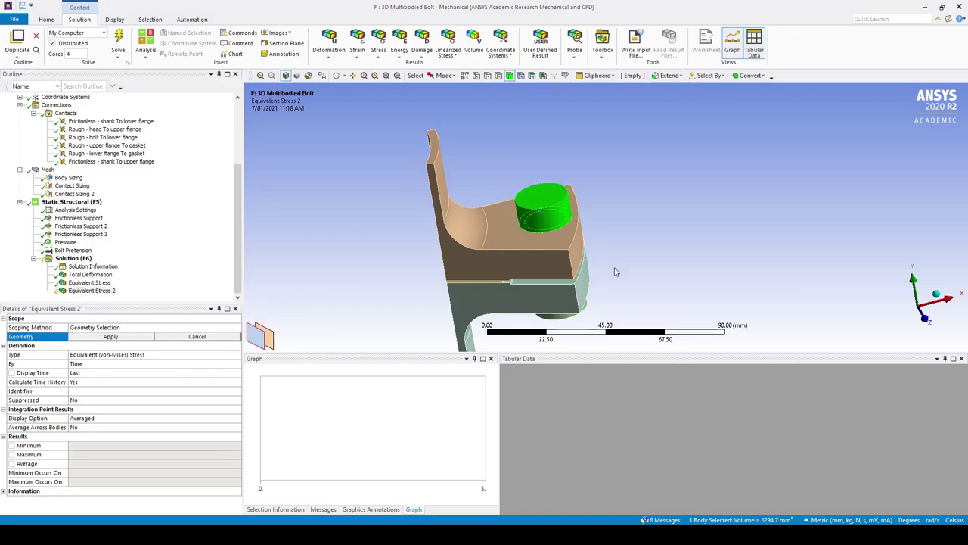
pyautogui.scroll(-1, 615, 271)
pyautogui.scroll(4, 555, 252)
pyautogui.moveTo(598, 292); pyautogui.dragTo(541, 157, button='middle')
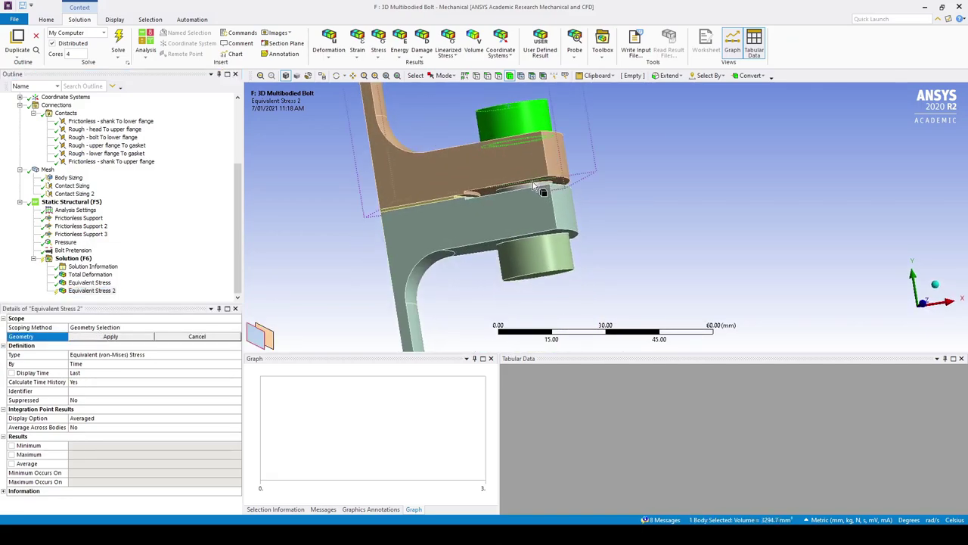
pyautogui.keyDown('ctrl'); pyautogui.click(552, 264); pyautogui.keyUp('ctrl')
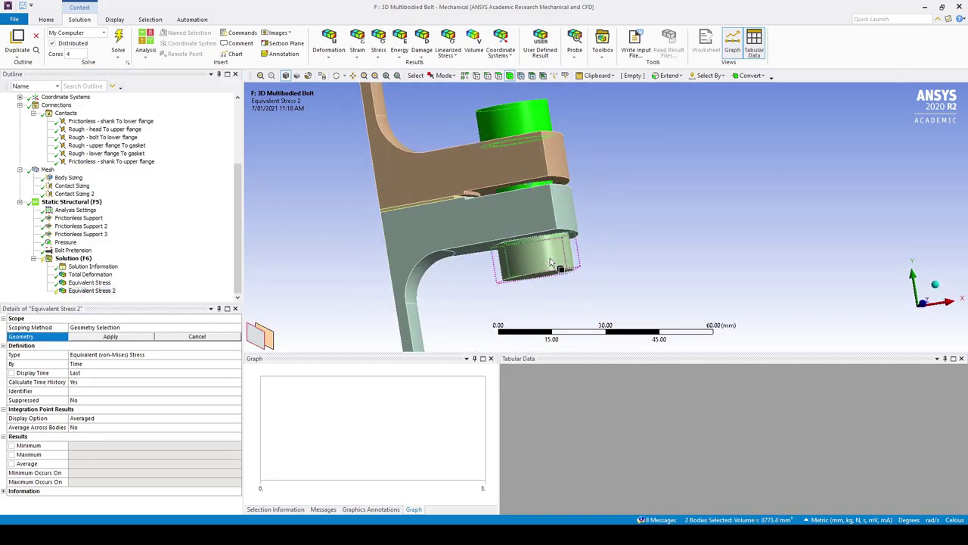
pyautogui.click(121, 337)
pyautogui.rightClick(101, 292)
pyautogui.click(125, 309)
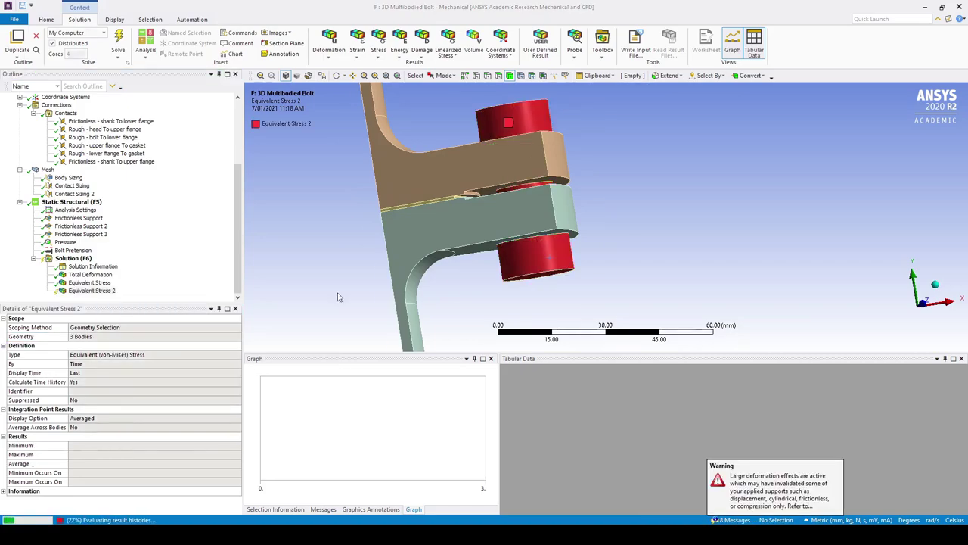
# Examine the equivalent stress distribution on the bolt head, shank and nut from several sides
pyautogui.moveTo(582, 250); pyautogui.dragTo(617, 246, button='middle')
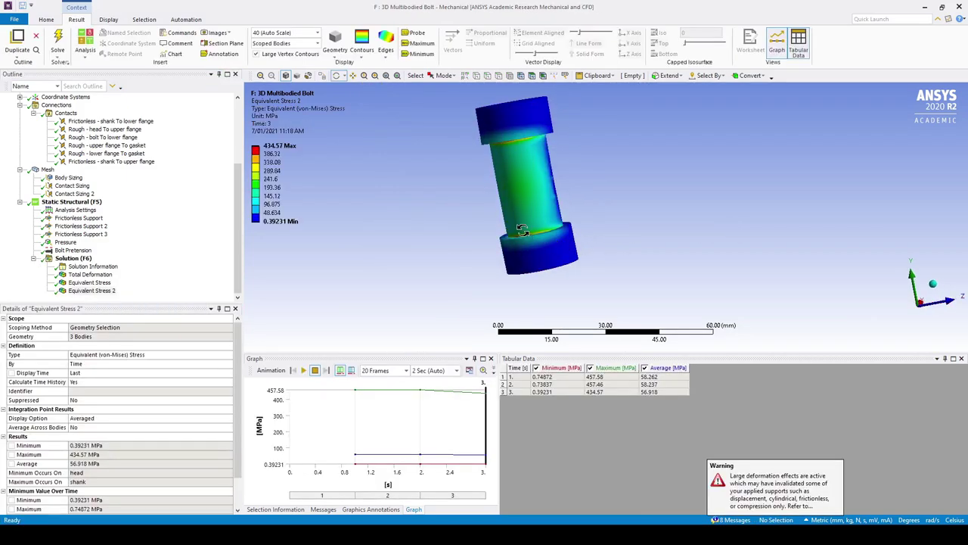
pyautogui.scroll(3, 521, 231)
pyautogui.moveTo(510, 184); pyautogui.dragTo(466, 156, button='middle')
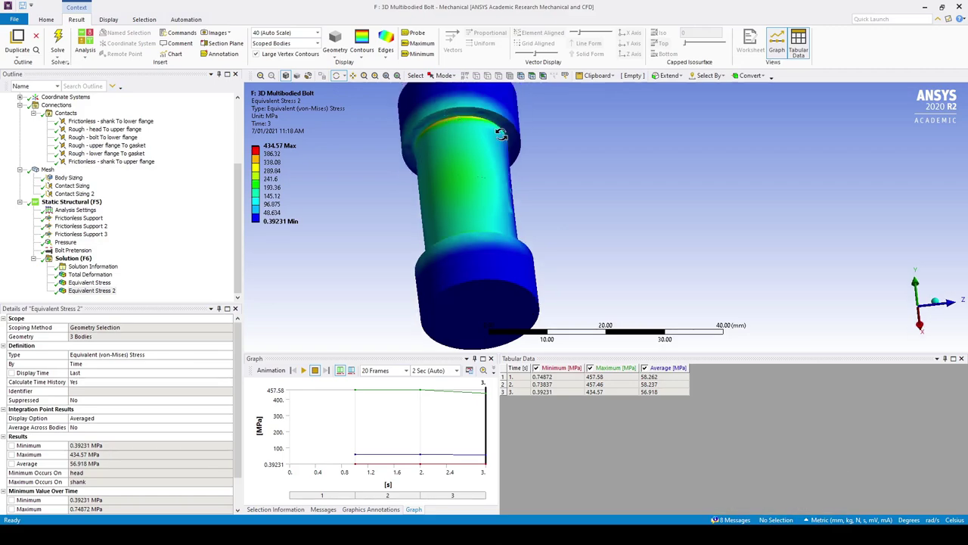
pyautogui.moveTo(405, 110); pyautogui.dragTo(435, 225, button='middle')
pyautogui.moveTo(559, 241); pyautogui.dragTo(391, 213, button='middle')
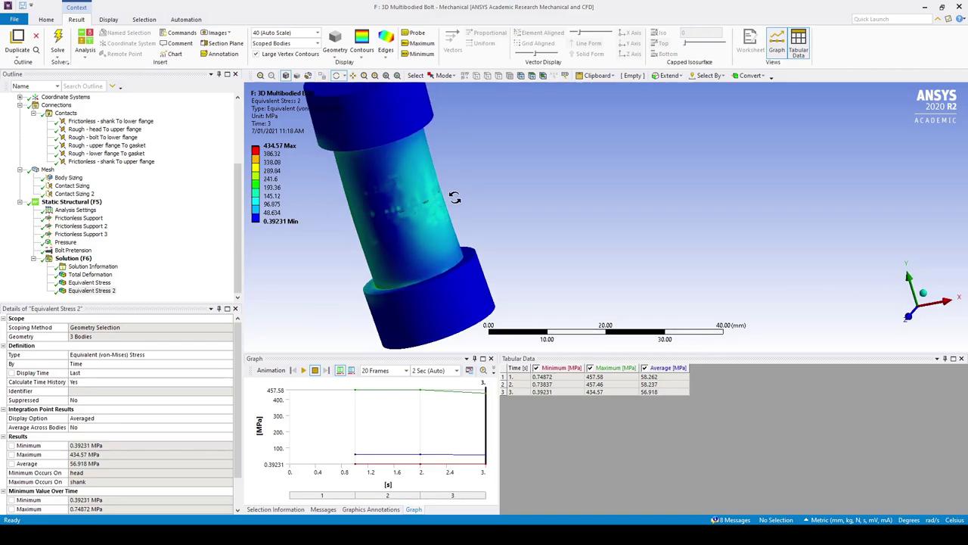
pyautogui.scroll(5, 454, 196)
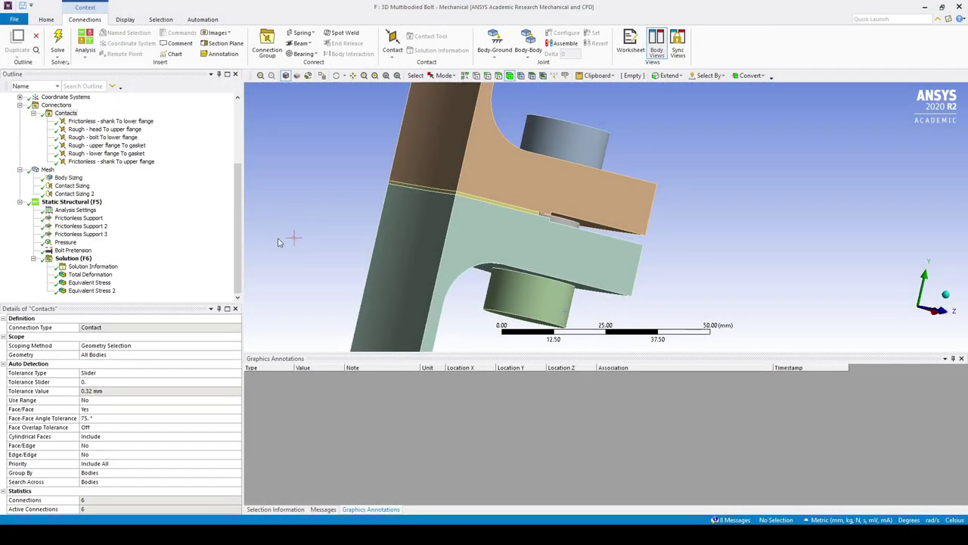
# Insert a Contact Tool under the solution with all contacts included, and expand it in the outline
pyautogui.rightClick(88, 261)
pyautogui.moveTo(151, 263)
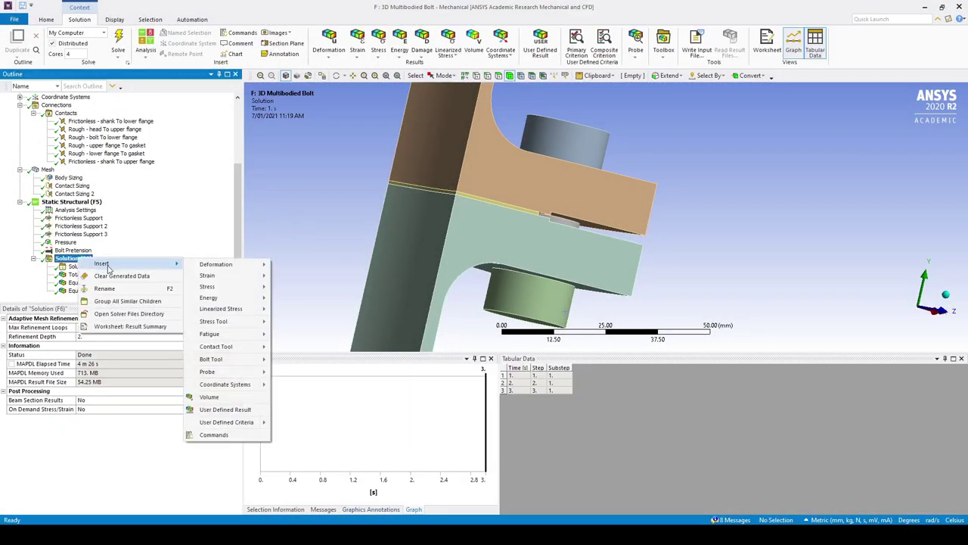
pyautogui.moveTo(245, 349)
pyautogui.click(298, 349)
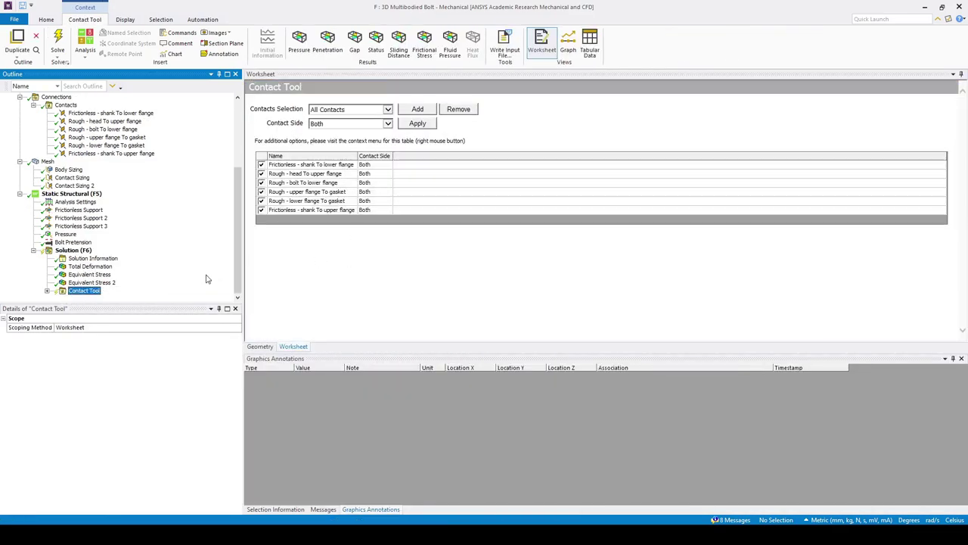
pyautogui.rightClick(75, 291)
pyautogui.click(47, 290)
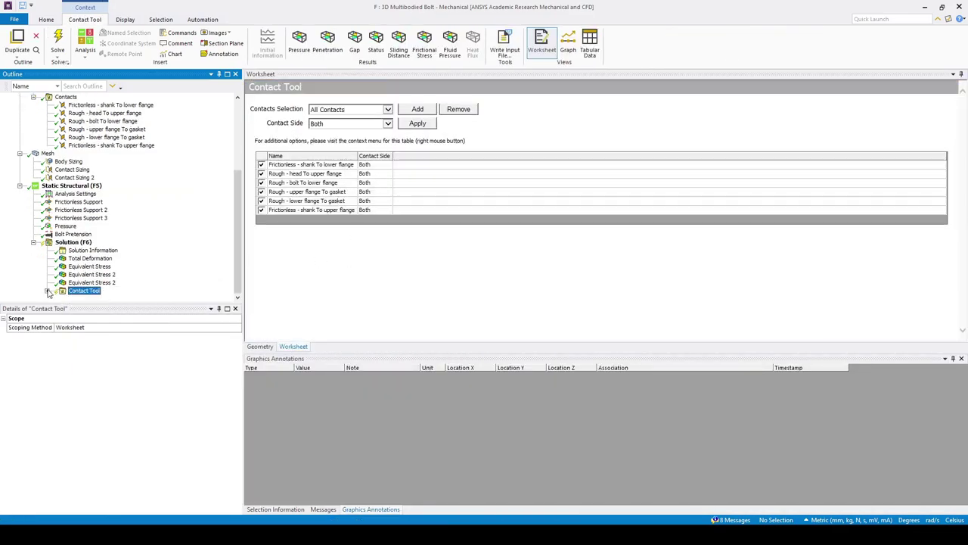
# Add a Pressure result to the Contact Tool and evaluate all contact results
pyautogui.rightClick(88, 283)
pyautogui.moveTo(111, 289)
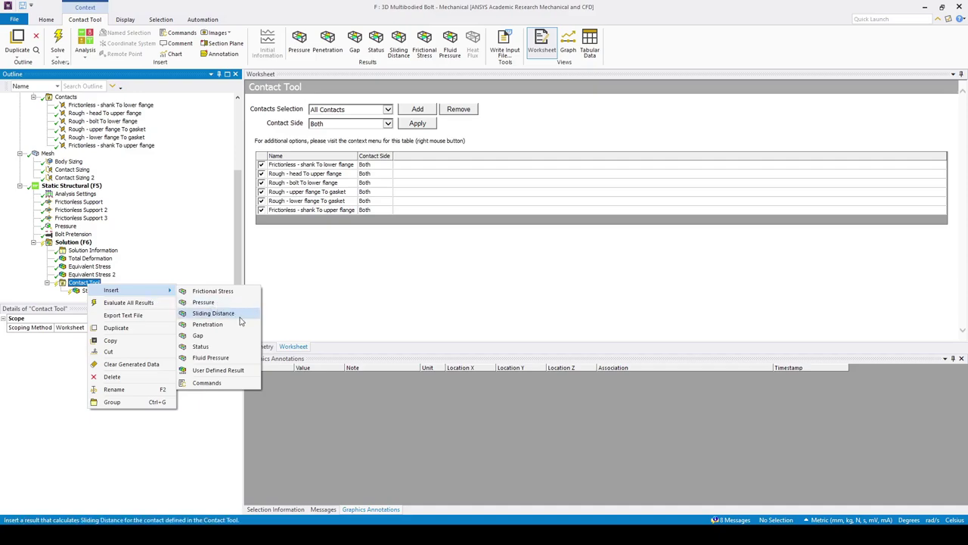
pyautogui.click(202, 302)
pyautogui.click(86, 275)
pyautogui.rightClick(88, 278)
pyautogui.click(125, 290)
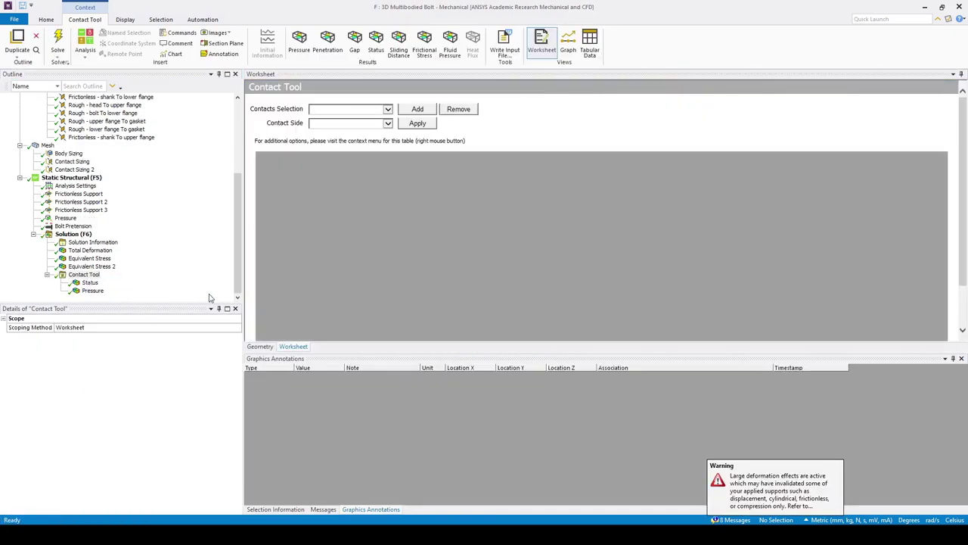
# Examine the contact Status result on the gasket faces and along the bolt shank
pyautogui.click(91, 284)
pyautogui.moveTo(268, 262); pyautogui.dragTo(396, 245, button='middle')
pyautogui.moveTo(395, 246); pyautogui.dragTo(557, 190)
pyautogui.scroll(2, 560, 181)
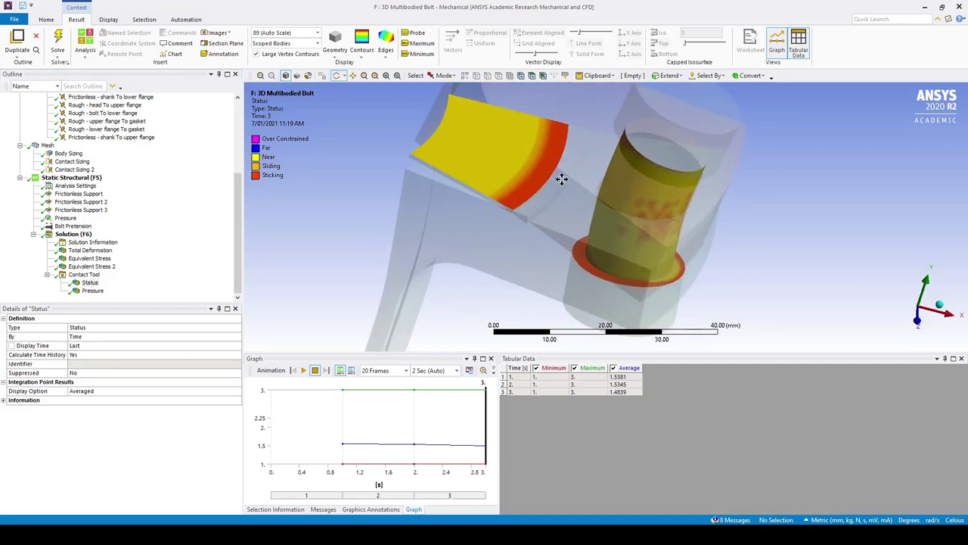
pyautogui.scroll(3, 561, 178)
pyautogui.moveTo(499, 220); pyautogui.dragTo(588, 199)
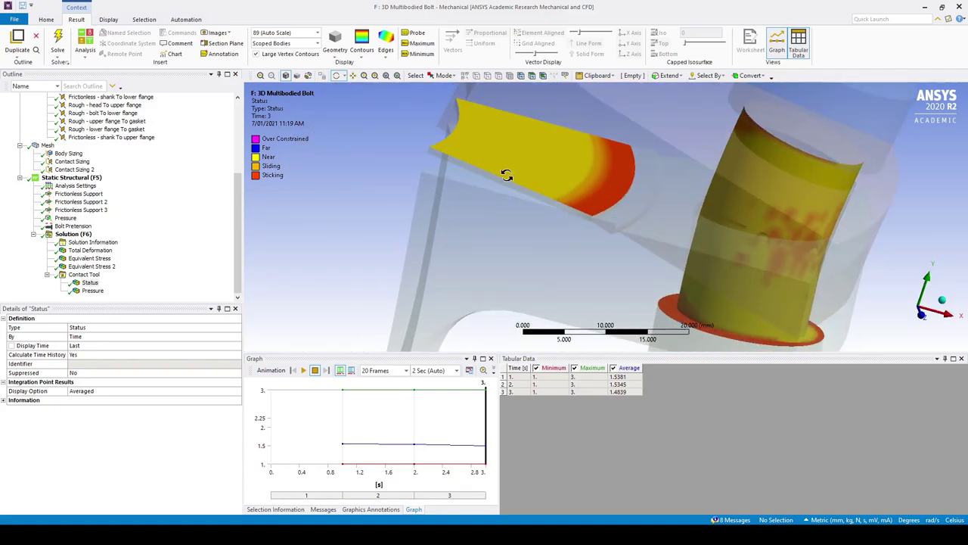
pyautogui.moveTo(559, 199); pyautogui.dragTo(503, 217)
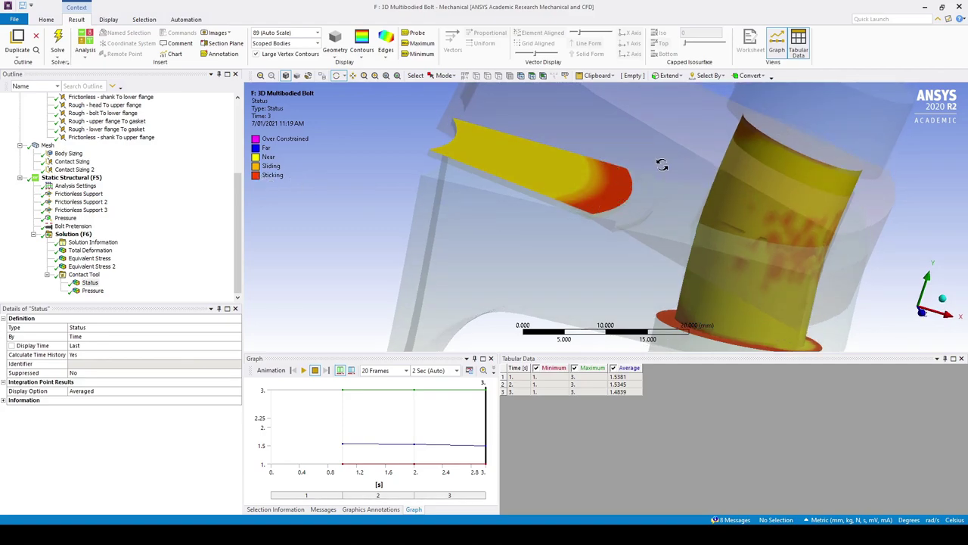
pyautogui.moveTo(670, 191); pyautogui.dragTo(574, 140)
# Examine the contact status around the ring-shaped bearing face between the nut and the lower flange
pyautogui.scroll(-2, 555, 184)
pyautogui.keyDown('ctrl'); pyautogui.moveTo(704, 234); pyautogui.dragTo(670, 254, button='middle'); pyautogui.keyUp('ctrl')
pyautogui.moveTo(670, 254); pyautogui.dragTo(516, 136)
pyautogui.moveTo(558, 164); pyautogui.dragTo(582, 200)
pyautogui.scroll(6, 540, 209)
pyautogui.scroll(-3, 542, 201)
pyautogui.moveTo(582, 200); pyautogui.dragTo(580, 204, button='middle')
pyautogui.scroll(-2, 522, 199)
pyautogui.moveTo(506, 193); pyautogui.dragTo(534, 199, button='middle')
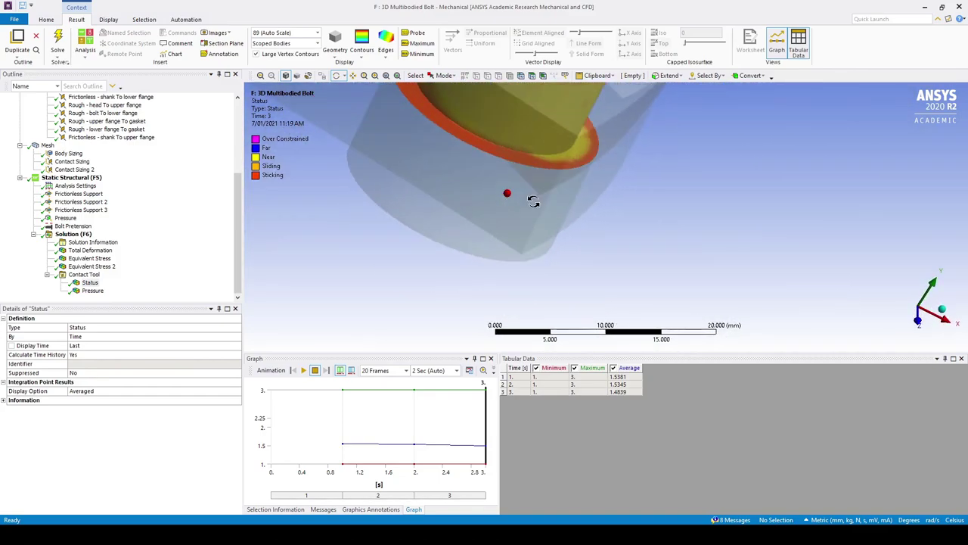
pyautogui.keyDown('ctrl'); pyautogui.moveTo(499, 165); pyautogui.dragTo(544, 226, button='middle'); pyautogui.keyUp('ctrl')
pyautogui.moveTo(545, 225); pyautogui.dragTo(465, 205)
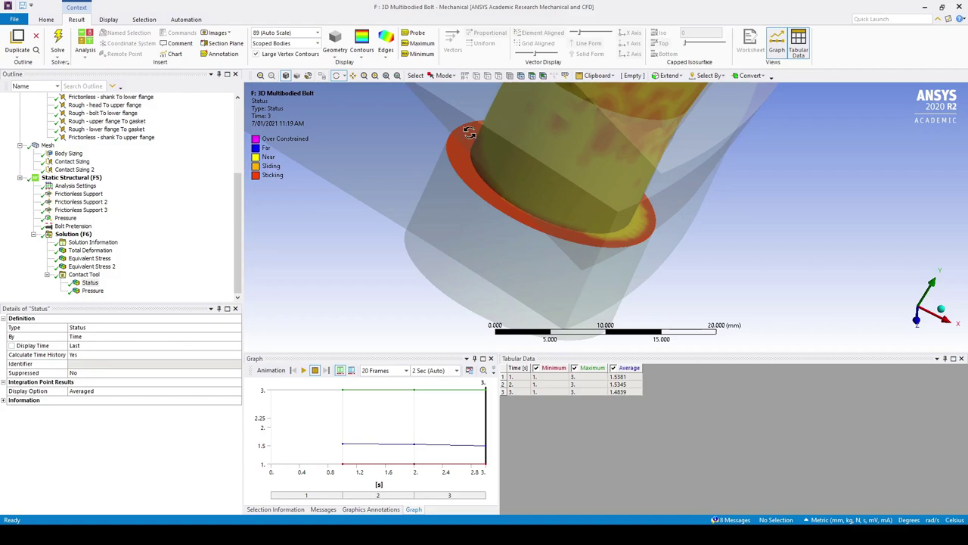
pyautogui.moveTo(553, 225); pyautogui.dragTo(612, 255)
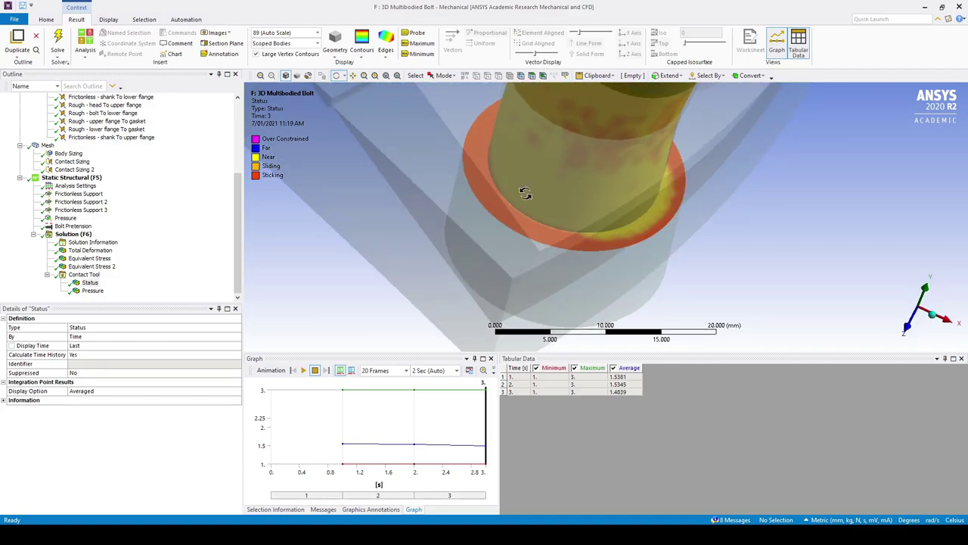
pyautogui.scroll(-5, 527, 198)
pyautogui.moveTo(538, 242); pyautogui.dragTo(533, 206)
# Examine the contact Pressure result across the gasket, the bolt shank and the nut bearing face
pyautogui.click(92, 291)
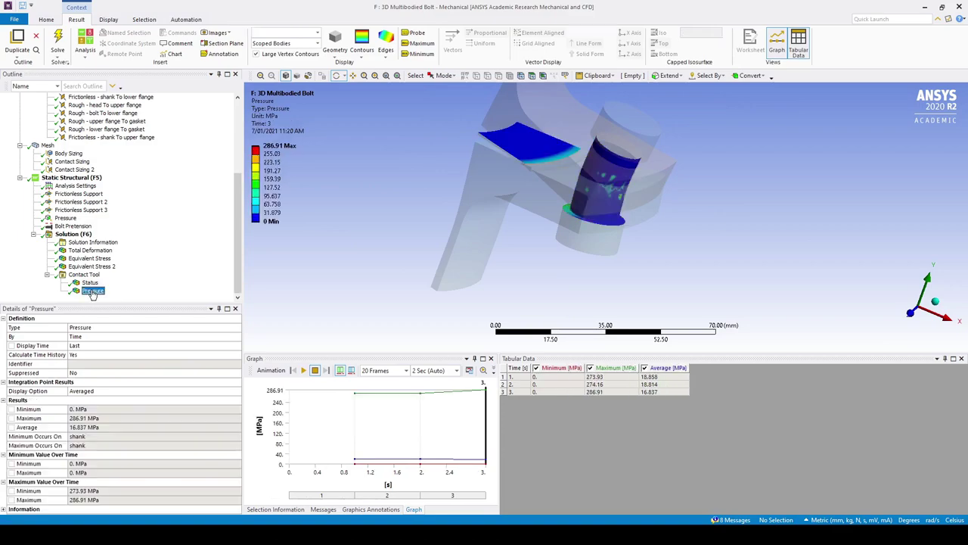
pyautogui.moveTo(450, 239); pyautogui.dragTo(492, 250)
pyautogui.keyDown('ctrl'); pyautogui.moveTo(536, 190); pyautogui.dragTo(547, 223, button='middle'); pyautogui.keyUp('ctrl')
pyautogui.scroll(3, 486, 216)
pyautogui.scroll(2, 515, 226)
pyautogui.scroll(3, 515, 227)
pyautogui.scroll(-4, 523, 188)
pyautogui.moveTo(522, 188); pyautogui.dragTo(527, 214, button='middle')
pyautogui.moveTo(526, 214); pyautogui.dragTo(553, 153)
pyautogui.scroll(2, 475, 225)
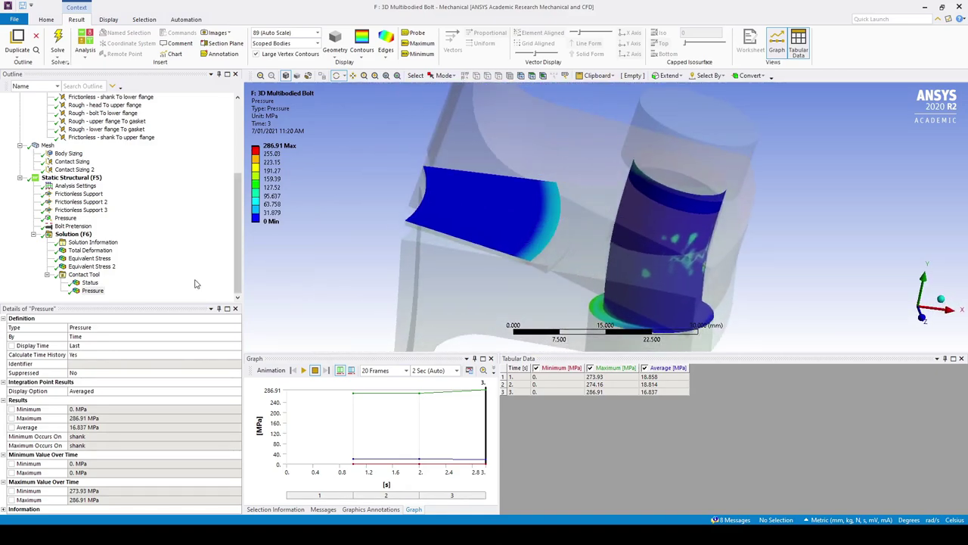
# Limit the Contact Tool to the upper flange-to-gasket and lower flange-to-gasket contacts and re-evaluate its results
pyautogui.click(84, 274)
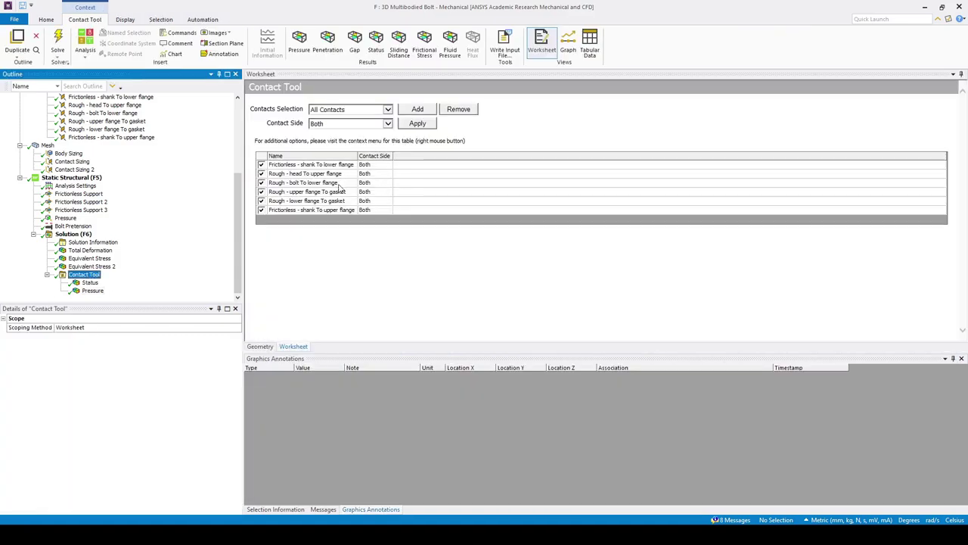
pyautogui.click(261, 210)
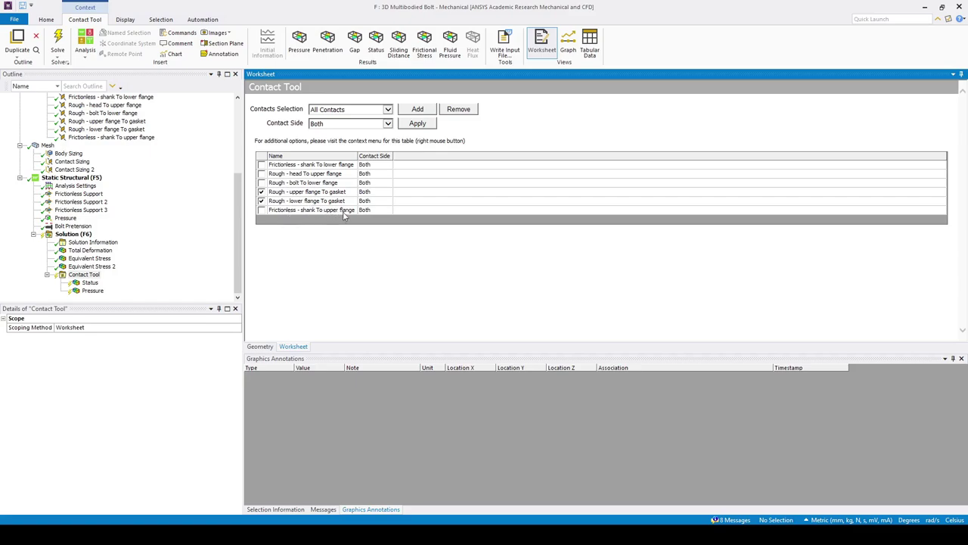
pyautogui.rightClick(78, 279)
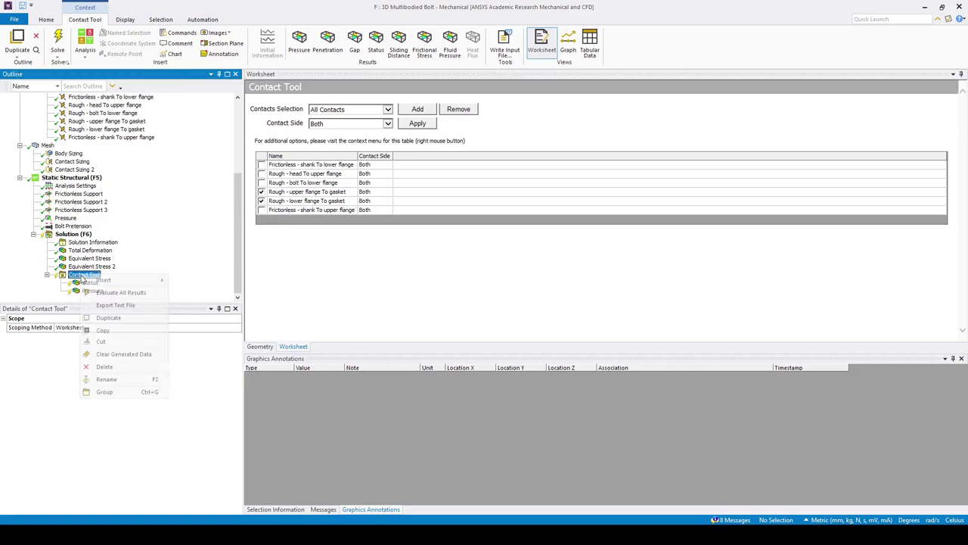
pyautogui.click(137, 287)
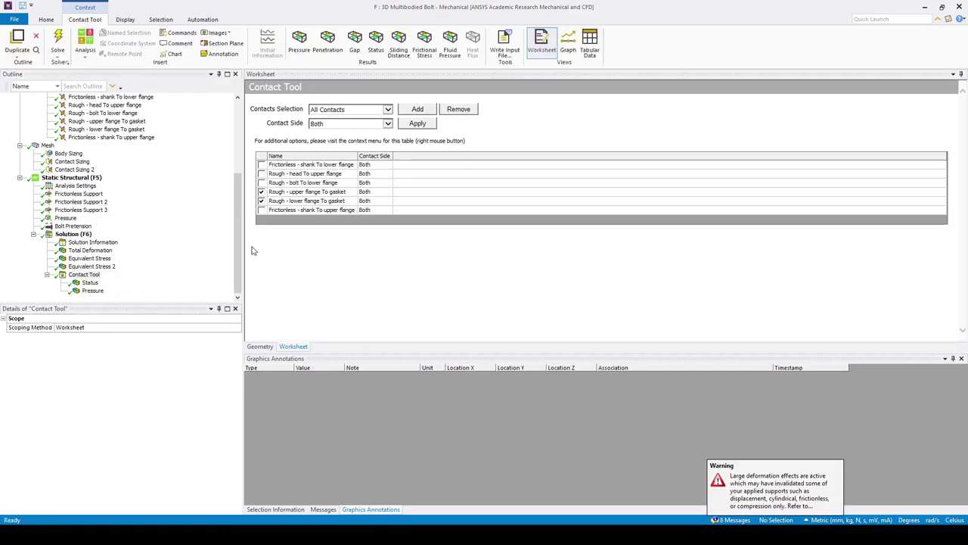
# Examine the contact pressure distribution on the gasket alone
pyautogui.click(92, 290)
pyautogui.moveTo(454, 325); pyautogui.dragTo(483, 216)
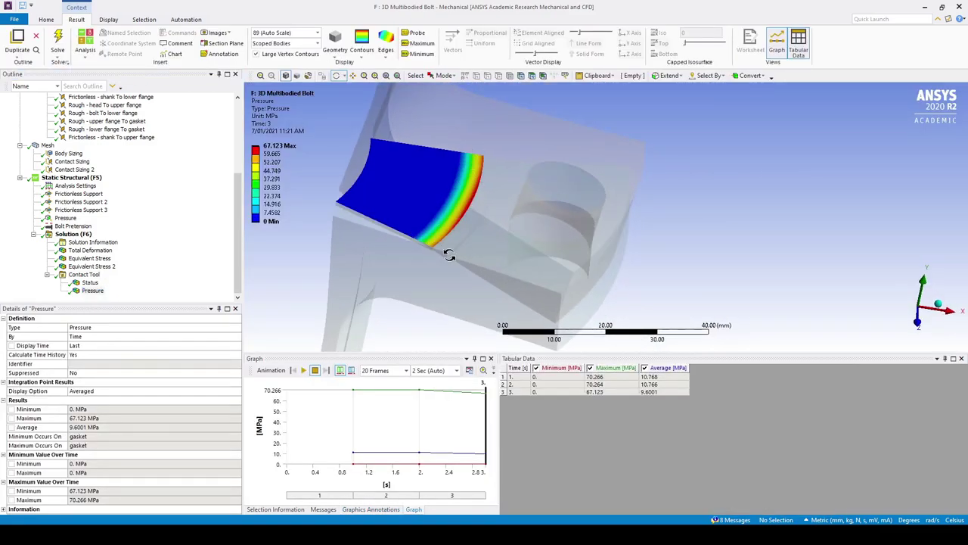
pyautogui.scroll(-1, 449, 256)
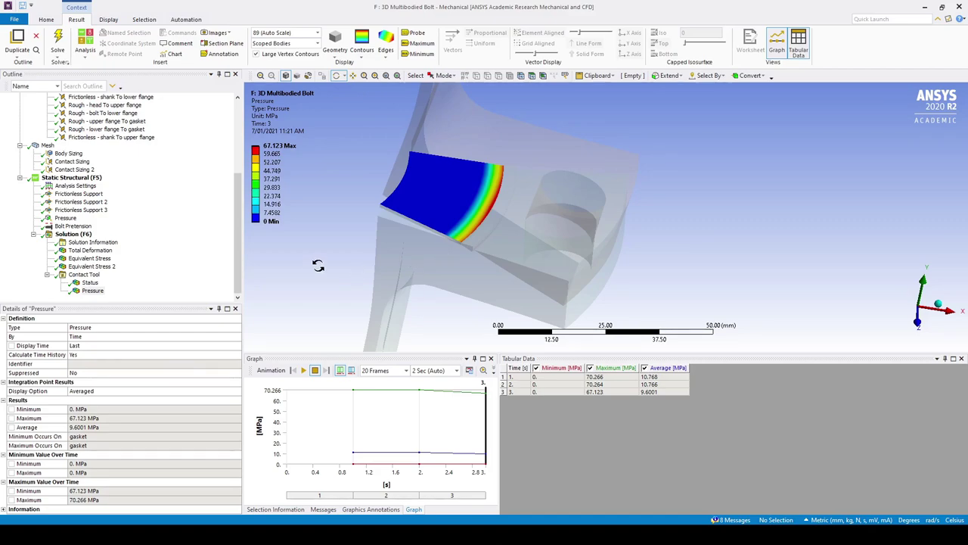
# Create a Bolt Pretension result in the solution from the Bolt Pretension load and evaluate all results
pyautogui.click(73, 225)
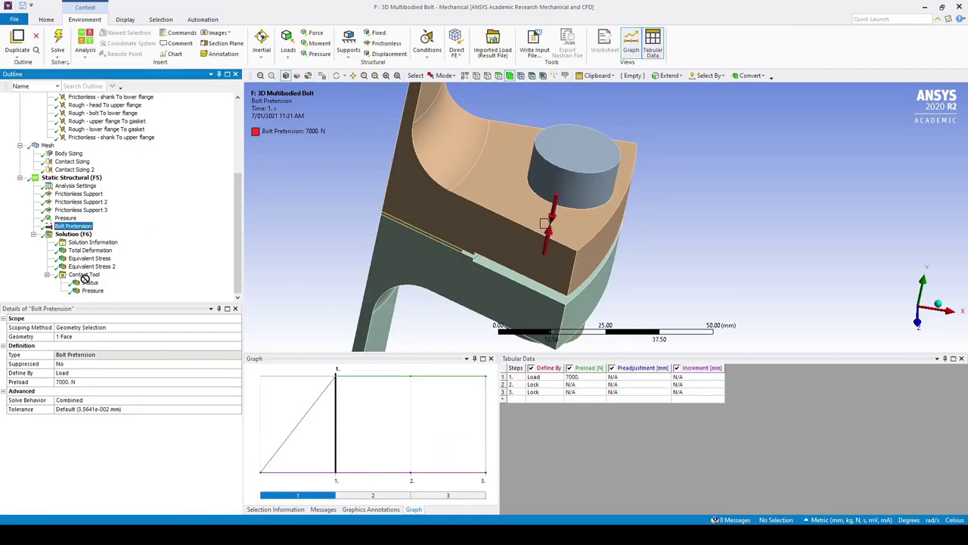
pyautogui.moveTo(67, 231)
pyautogui.mouseDown()
pyautogui.moveTo(80, 272)
pyautogui.moveTo(82, 240)
pyautogui.mouseUp()
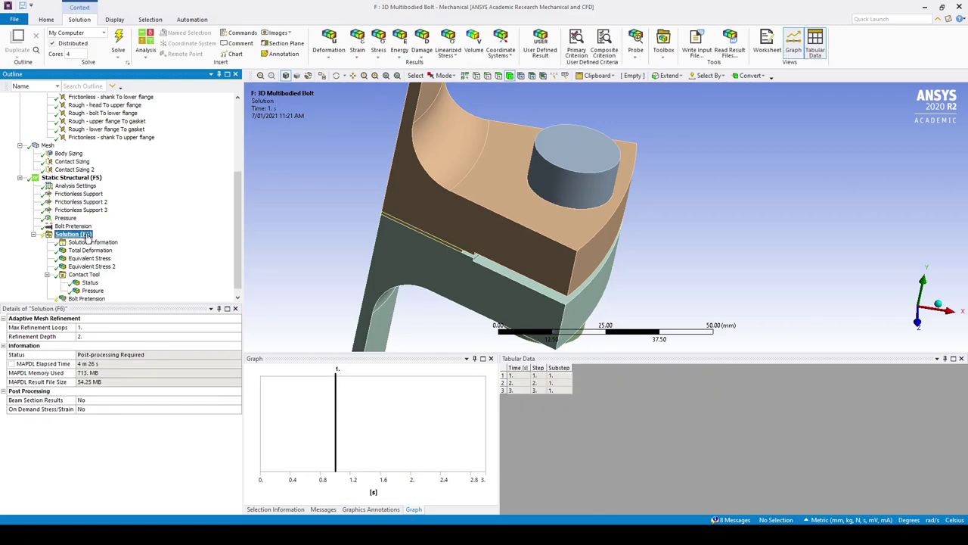
pyautogui.scroll(-1, 87, 249)
pyautogui.click(87, 291)
pyautogui.rightClick(106, 291)
pyautogui.click(126, 308)
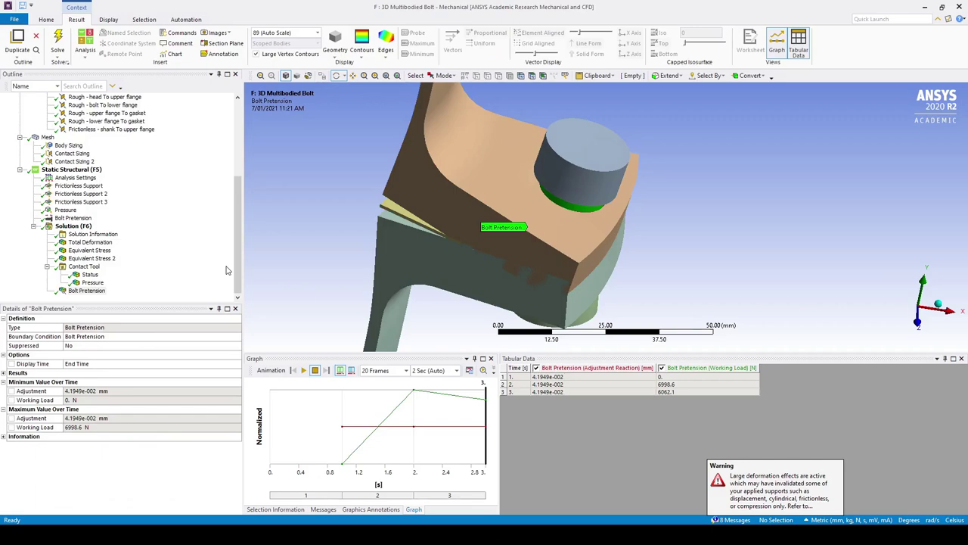
# Review the bolt's adjustment and working load per time step alongside the deformed joint
pyautogui.scroll(-3, 410, 207)
pyautogui.moveTo(511, 245); pyautogui.dragTo(513, 238)
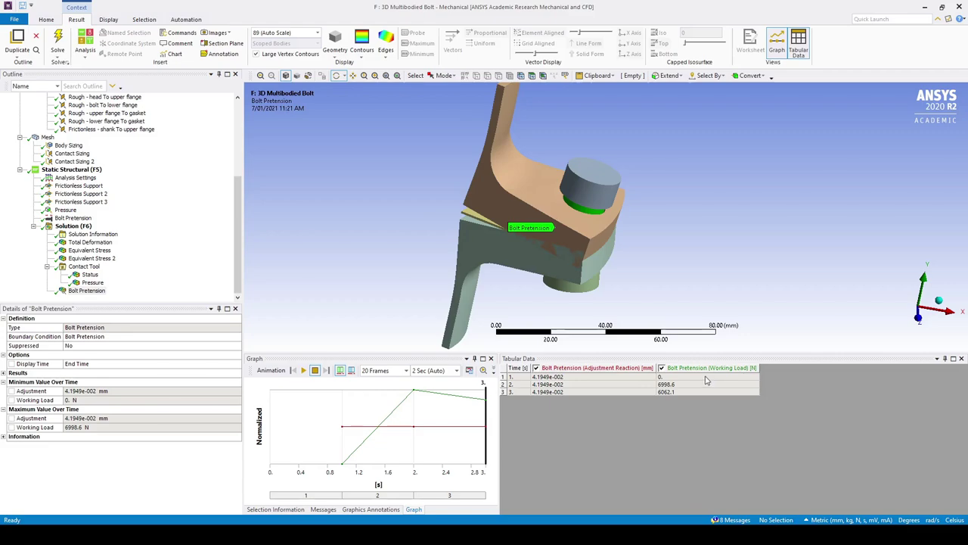
pyautogui.moveTo(525, 311); pyautogui.dragTo(444, 227)
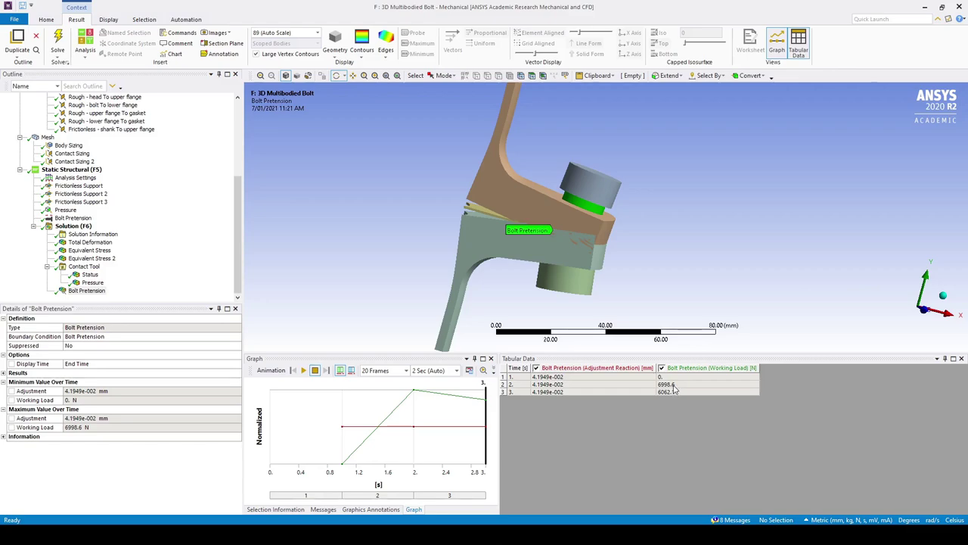
pyautogui.moveTo(534, 204); pyautogui.dragTo(543, 212)
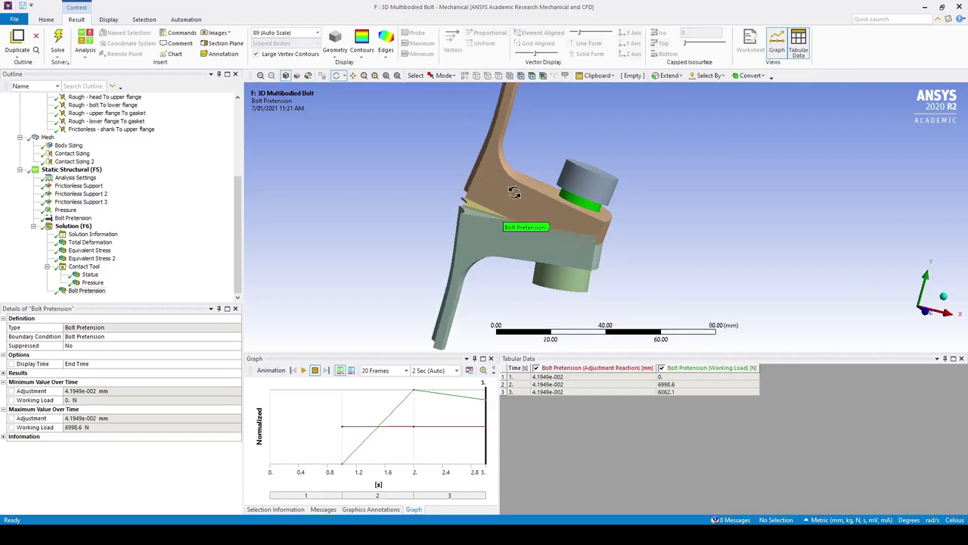
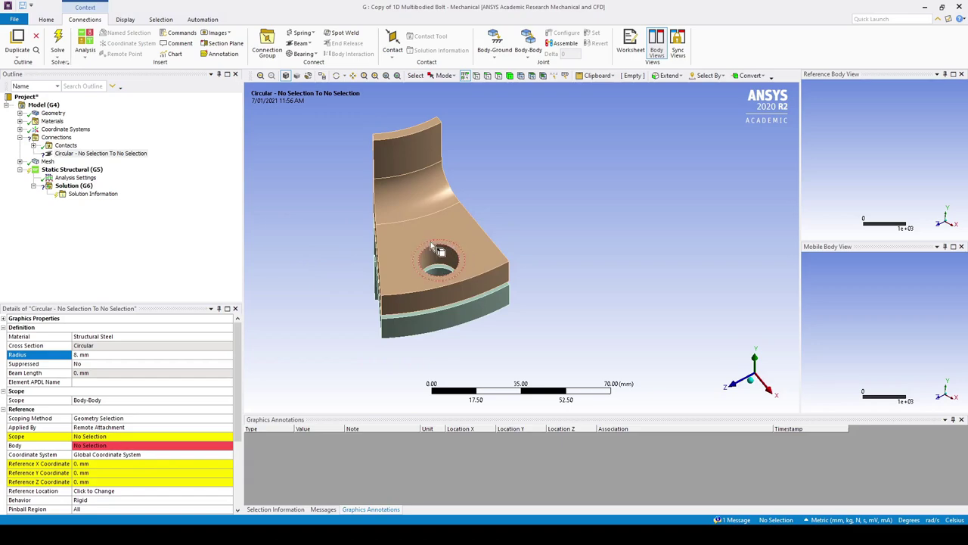
# Scope the circular beam connection's reference side to the ring-shaped face around the upper flange's bolt hole
pyautogui.click(91, 437)
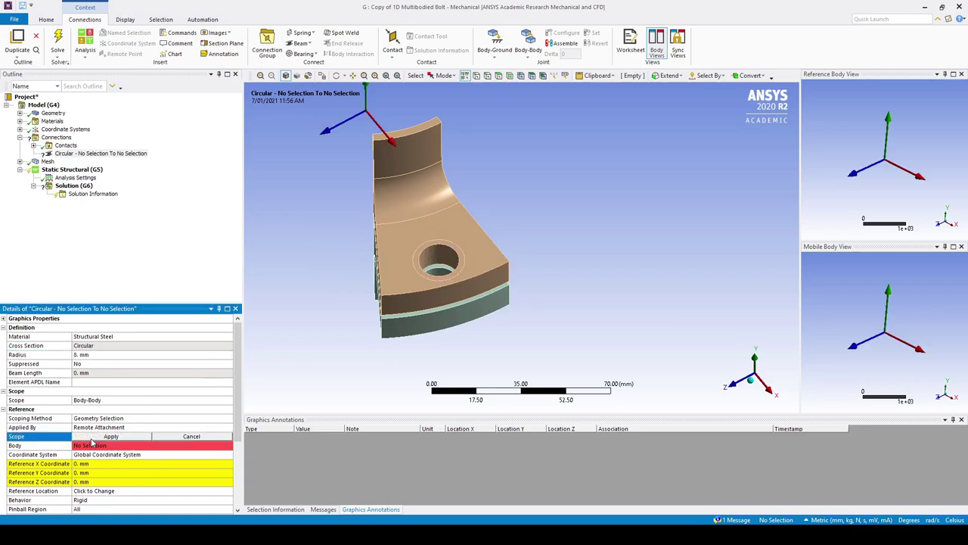
pyautogui.click(422, 258)
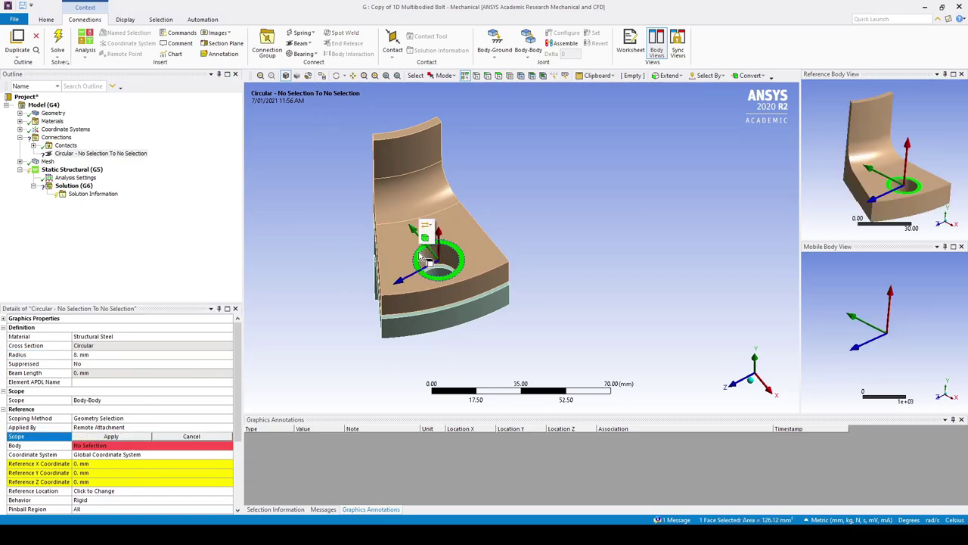
pyautogui.click(106, 437)
pyautogui.scroll(-1, 411, 278)
pyautogui.moveTo(412, 278); pyautogui.dragTo(504, 228, button='middle')
pyautogui.scroll(2, 414, 286)
pyautogui.scroll(2, 505, 231)
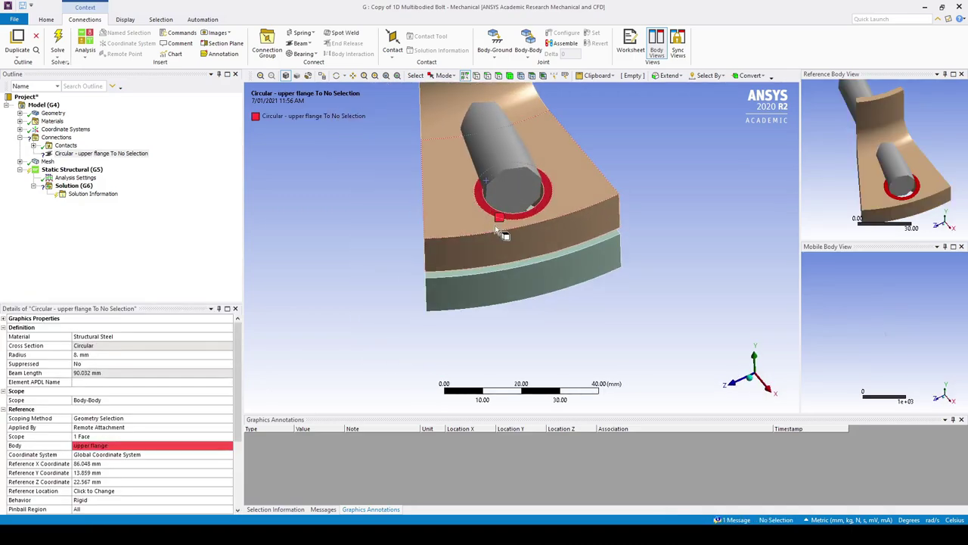
# Scope the circular beam connection's mobile side to the ring-shaped face around the lower flange's bolt hole
pyautogui.scroll(-4, 140, 392)
pyautogui.click(86, 438)
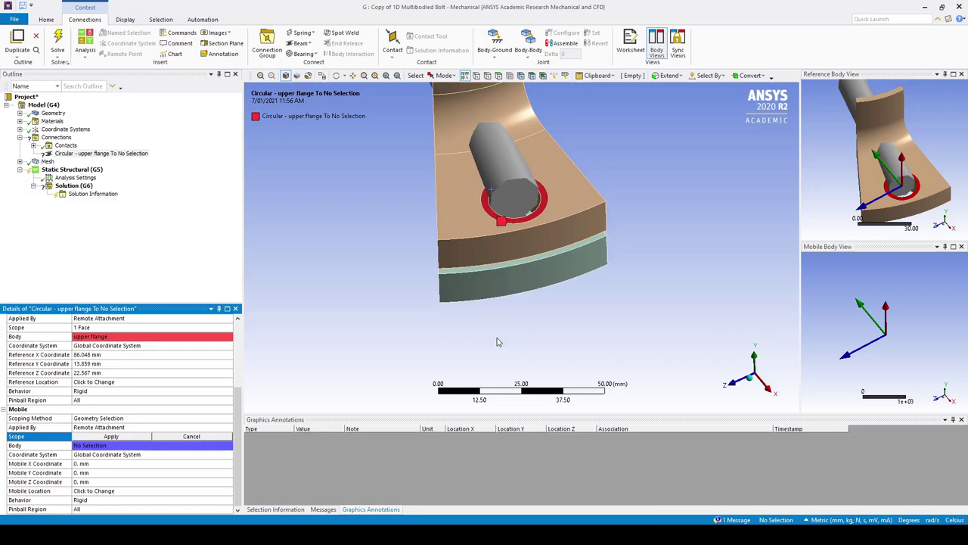
pyautogui.click(109, 436)
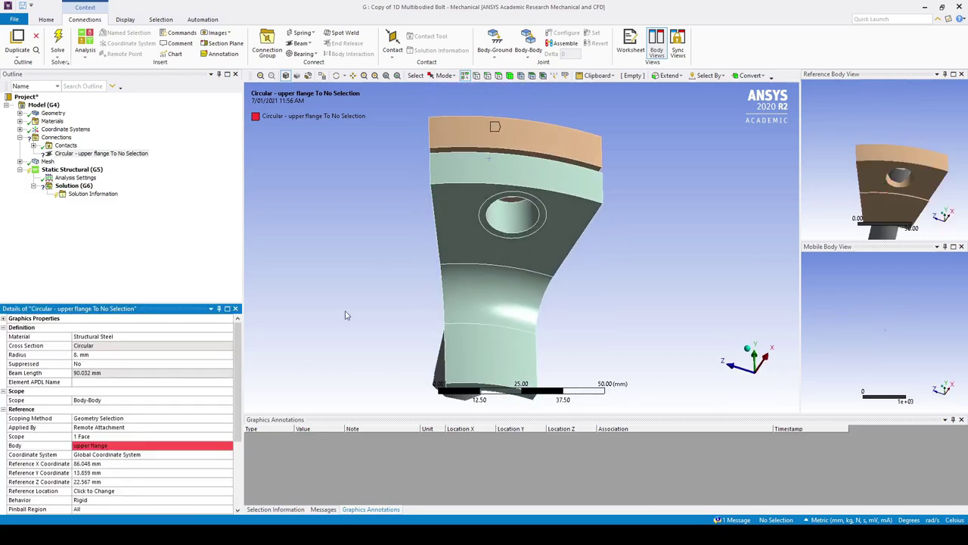
pyautogui.scroll(3, 465, 215)
pyautogui.click(467, 214)
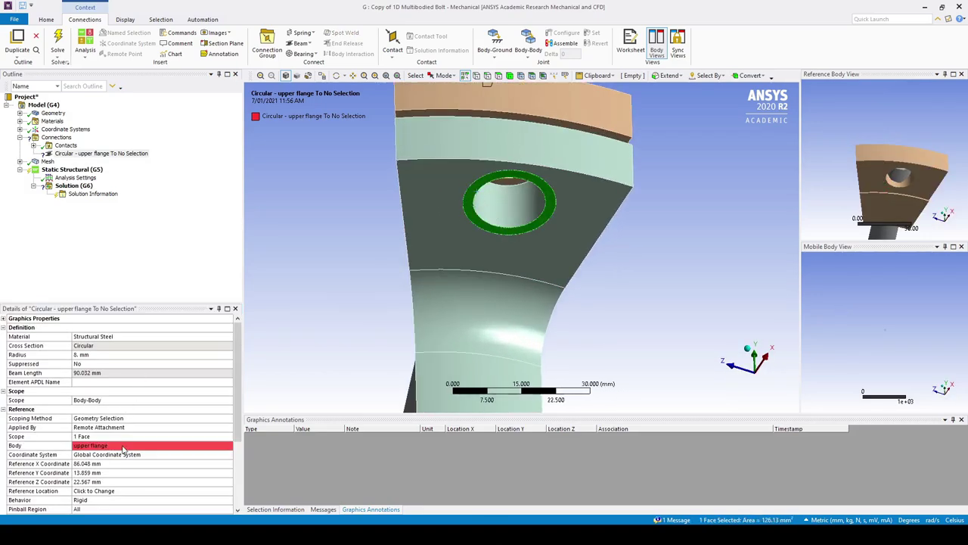
pyautogui.scroll(-3, 96, 446)
pyautogui.click(105, 468)
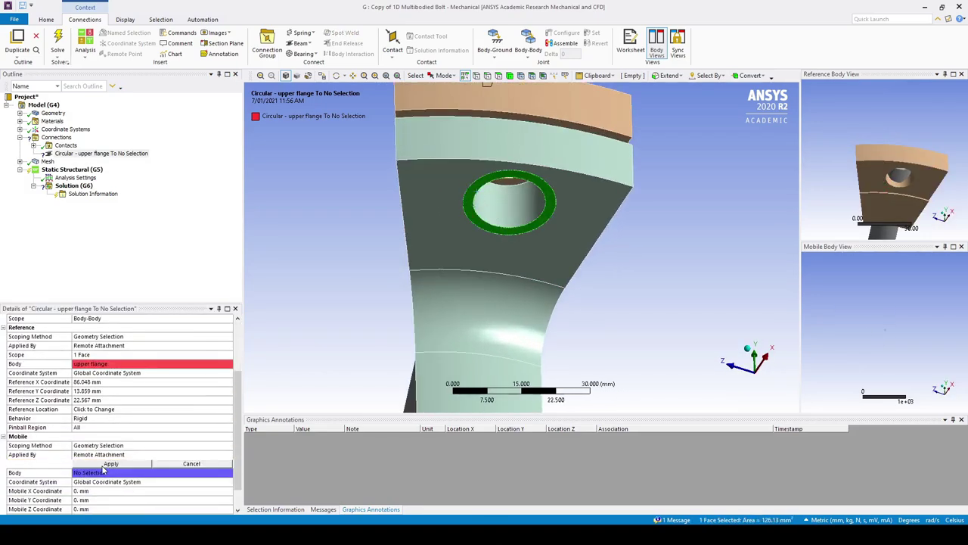
pyautogui.click(105, 469)
# Set the beam connection's behavior to Deformable on both the reference and mobile sides
pyautogui.moveTo(450, 175); pyautogui.dragTo(423, 237, button='middle')
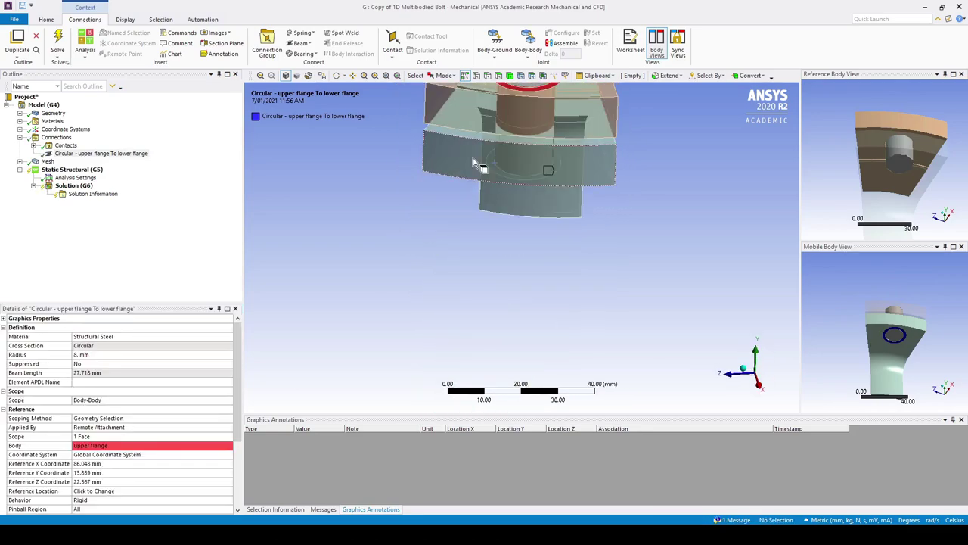
pyautogui.keyDown('ctrl'); pyautogui.moveTo(477, 167); pyautogui.dragTo(404, 321, button='middle'); pyautogui.keyUp('ctrl')
pyautogui.moveTo(451, 293); pyautogui.dragTo(451, 354, button='middle')
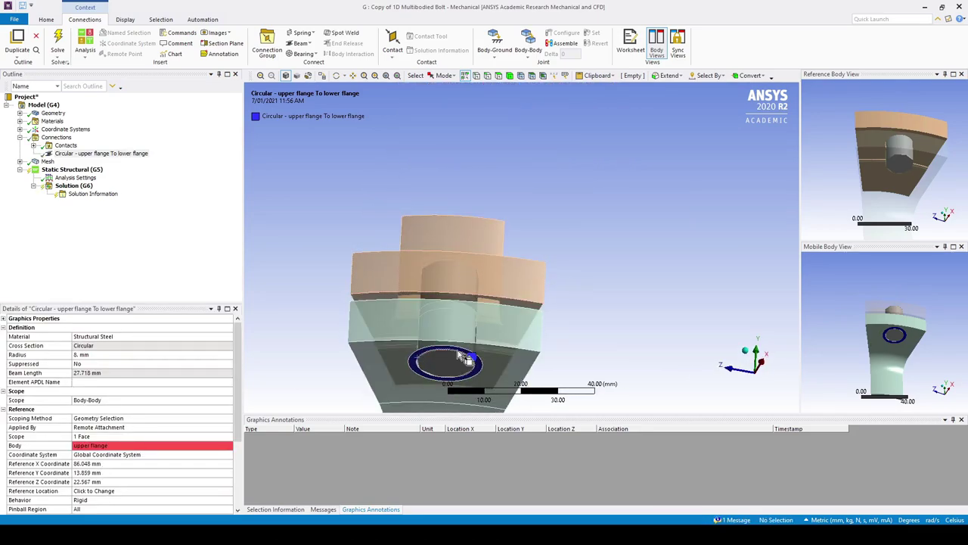
pyautogui.scroll(-1, 457, 350)
pyautogui.keyDown('ctrl'); pyautogui.moveTo(460, 351); pyautogui.dragTo(502, 217, button='middle'); pyautogui.keyUp('ctrl')
pyautogui.moveTo(502, 217); pyautogui.dragTo(502, 231, button='middle')
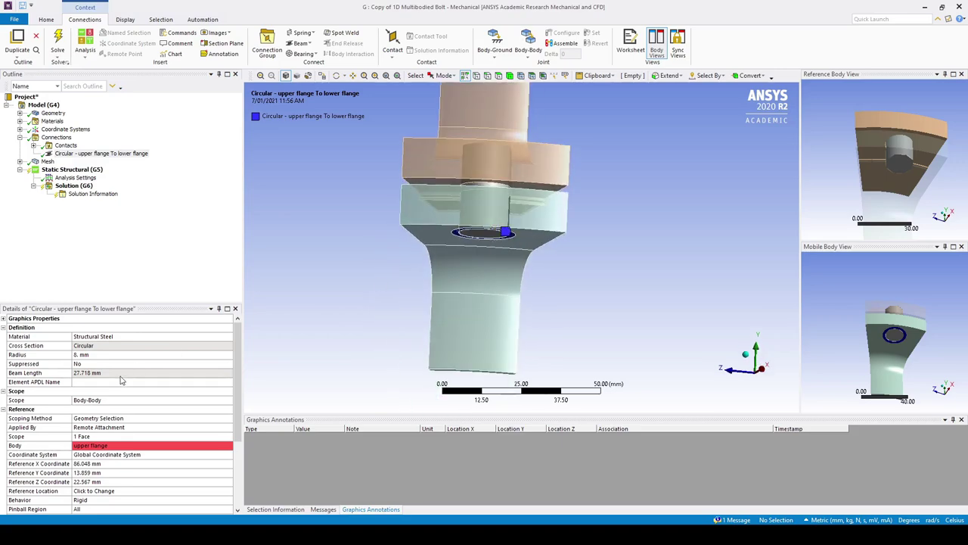
pyautogui.click(142, 499)
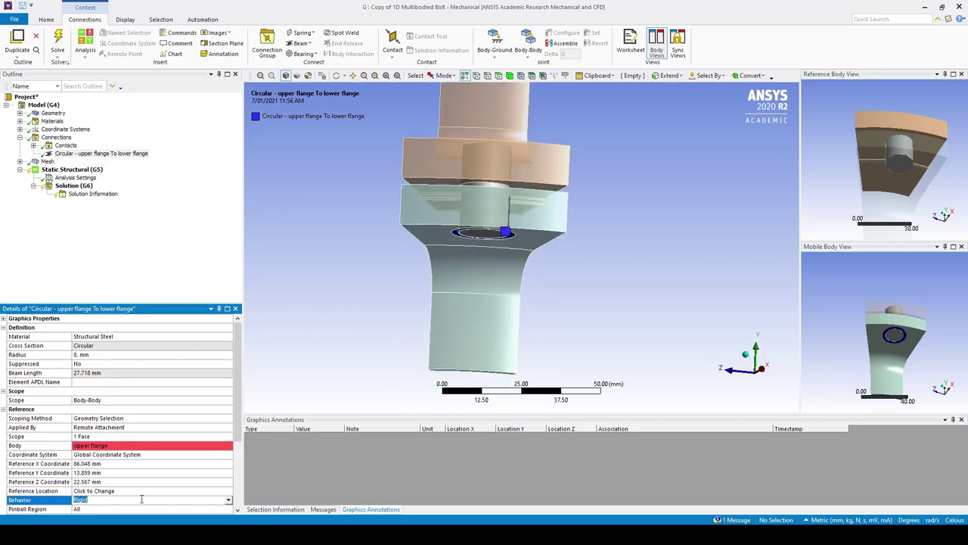
pyautogui.click(220, 500)
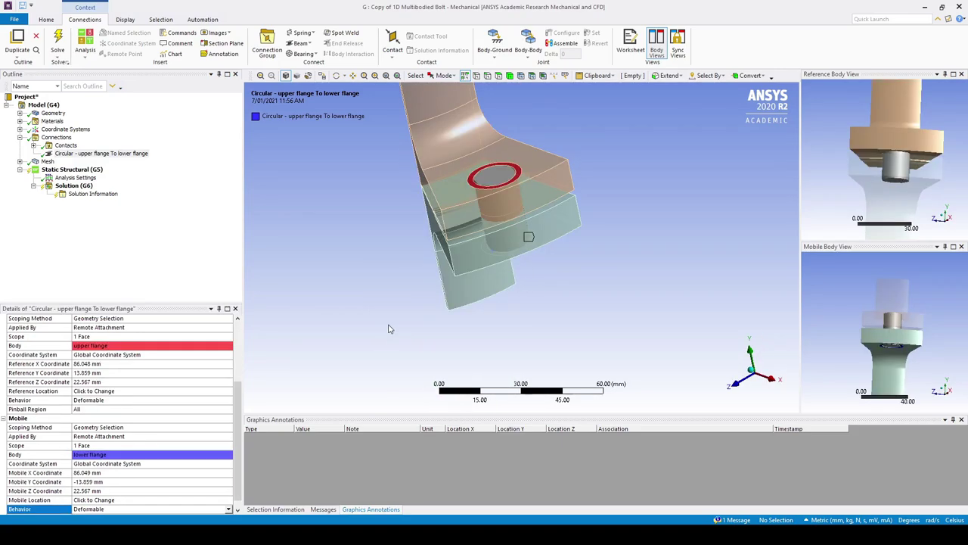
pyautogui.moveTo(495, 253); pyautogui.dragTo(512, 278, button='middle')
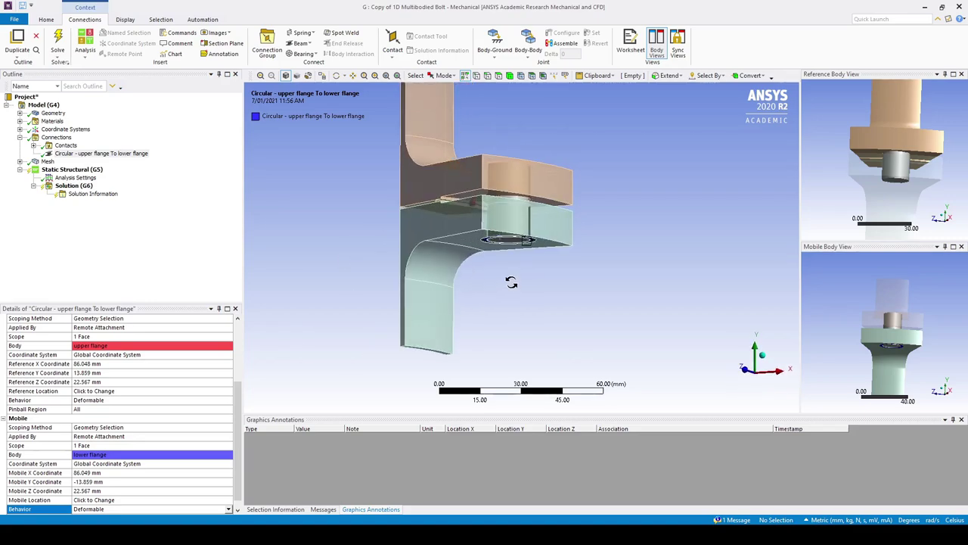
# Review the two rough gasket contacts and the sphere-of-influence face sizings around the flange bolt holes
pyautogui.click(33, 146)
pyautogui.click(99, 154)
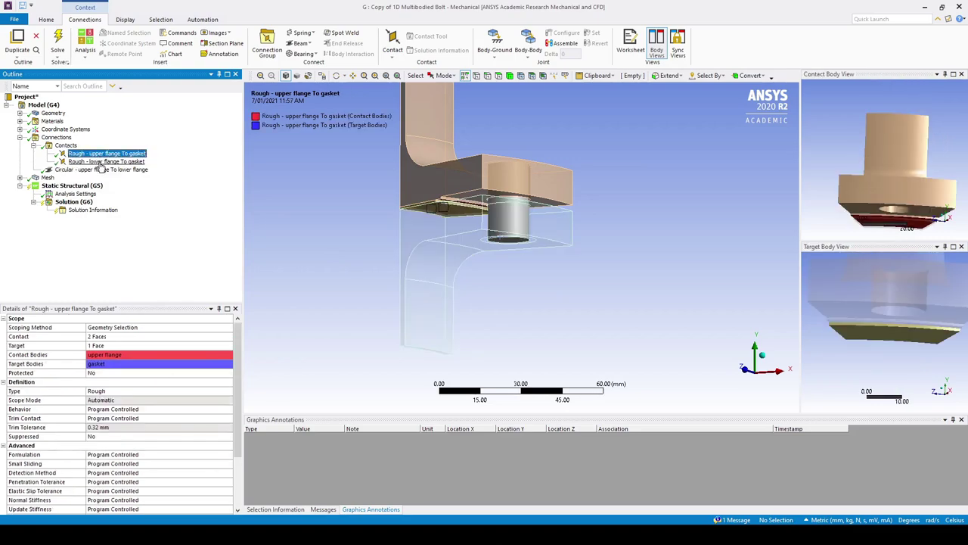
pyautogui.click(98, 161)
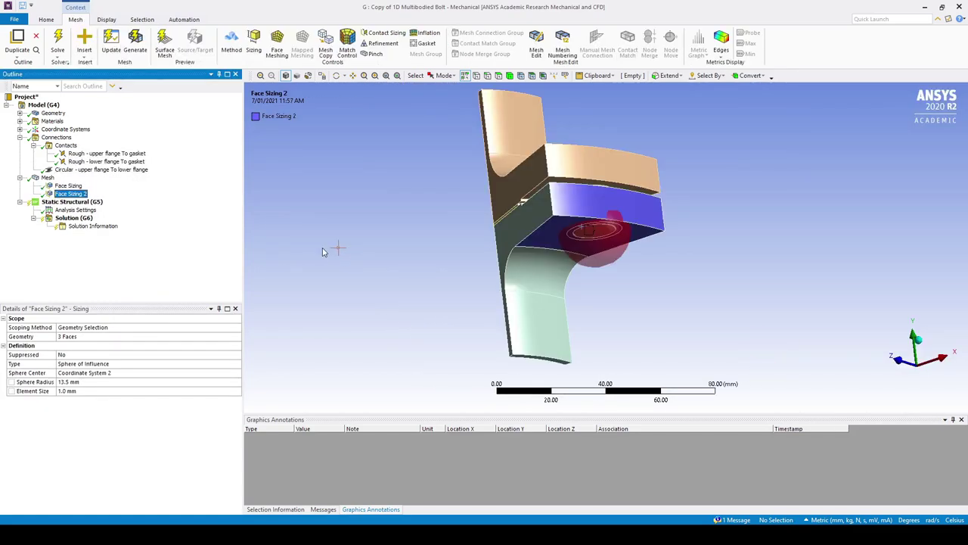
pyautogui.click(70, 185)
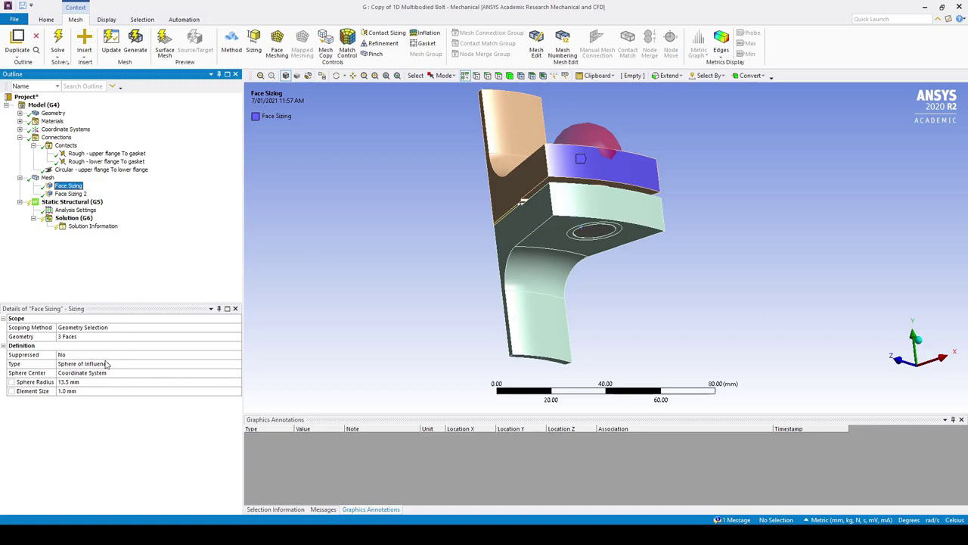
pyautogui.moveTo(389, 242); pyautogui.dragTo(380, 283, button='middle')
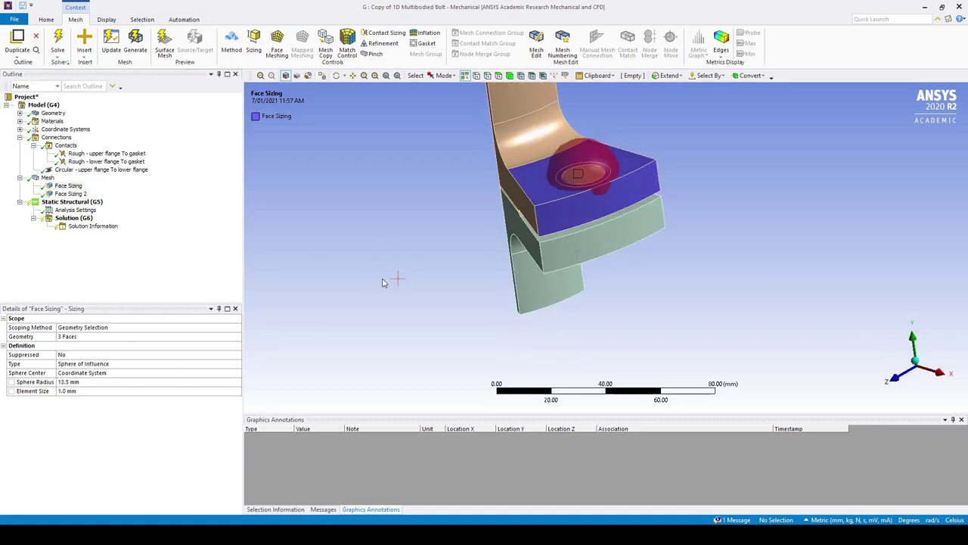
pyautogui.moveTo(401, 231); pyautogui.dragTo(477, 209, button='middle')
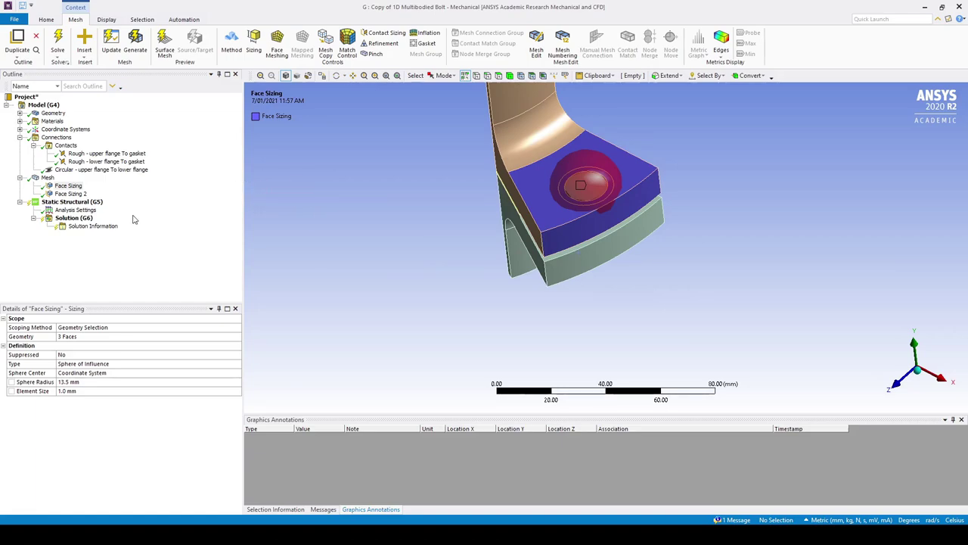
# Set the analysis to 3 steps and turn on Large Deflection
pyautogui.click(76, 210)
pyautogui.click(127, 327)
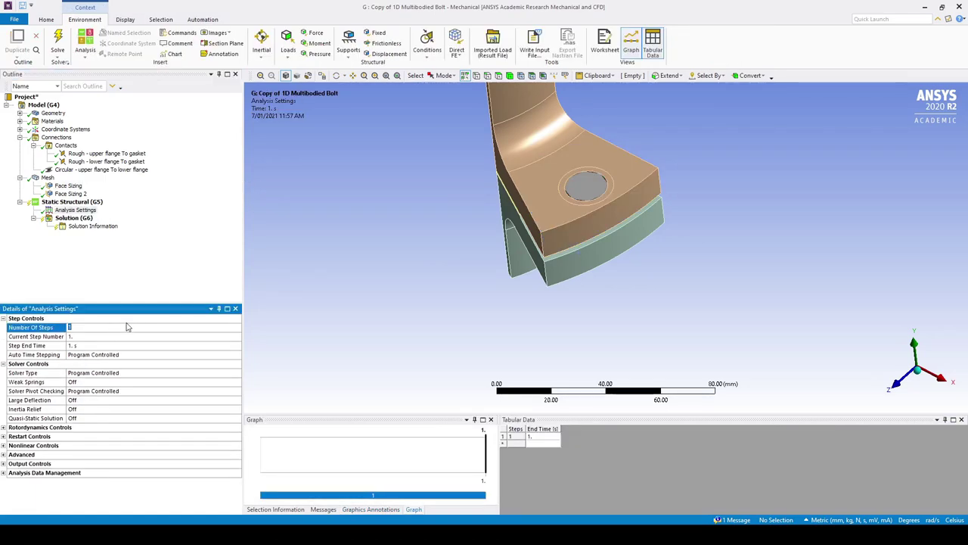
pyautogui.write('3')
pyautogui.press('Return')
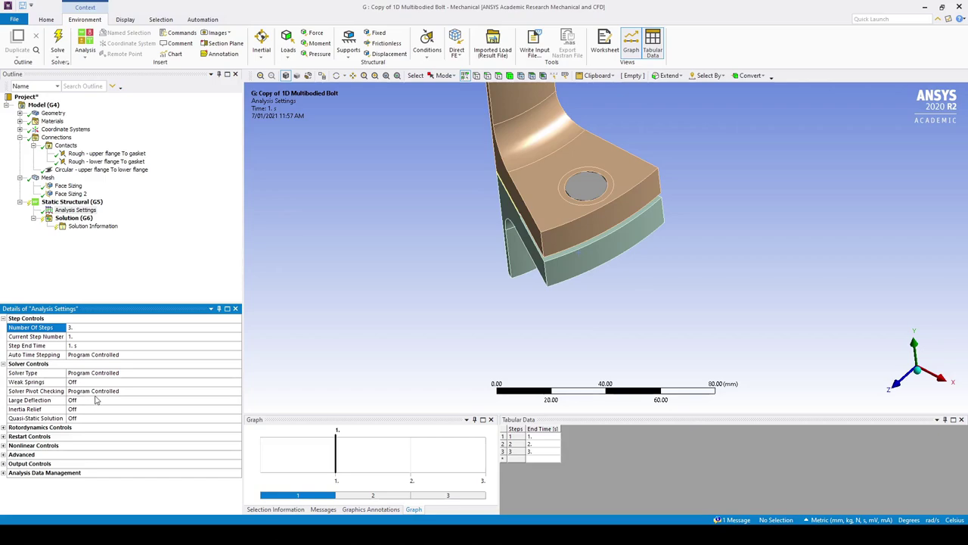
pyautogui.click(113, 400)
pyautogui.click(238, 400)
pyautogui.click(113, 417)
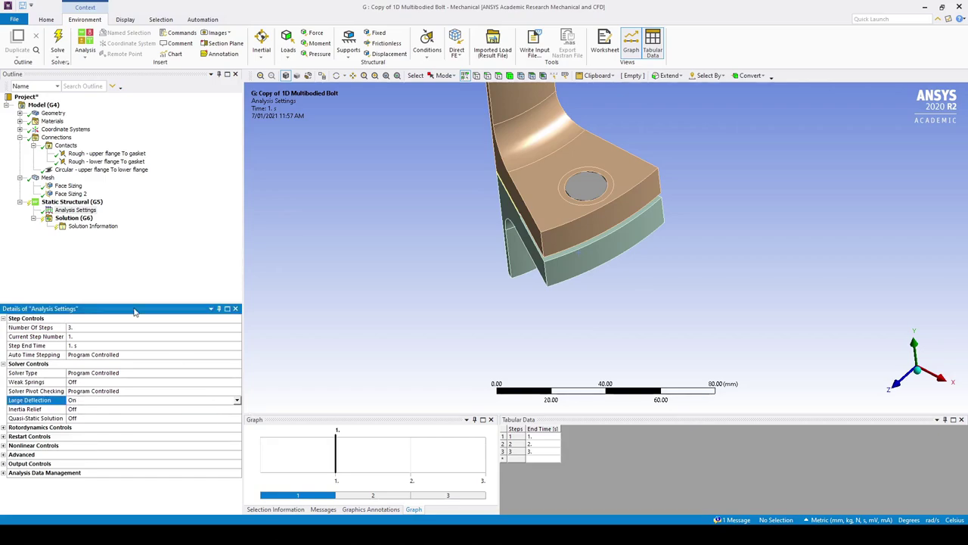
# Add three frictionless supports and a pressure load reaching 7 MPa at 3 s to the static structural analysis
pyautogui.click(76, 202)
pyautogui.rightClick(80, 203)
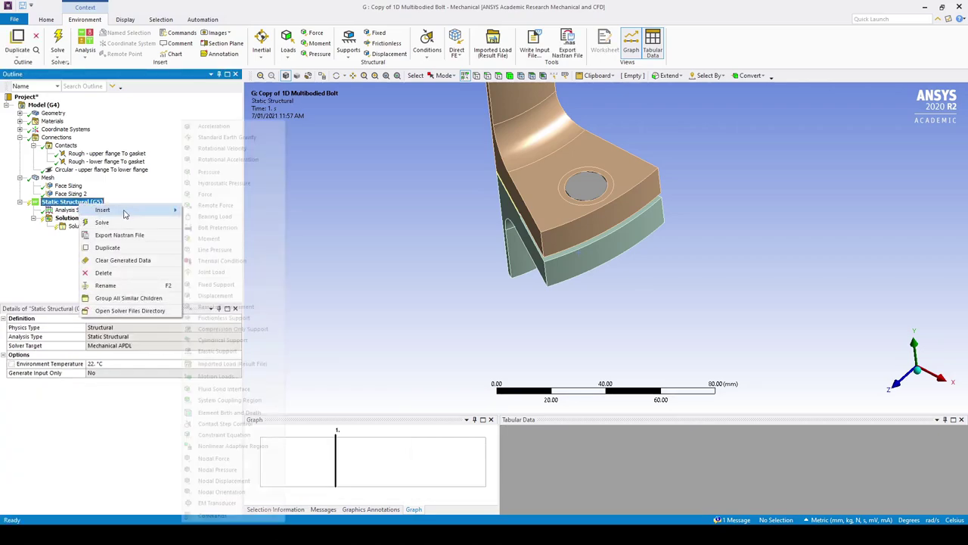
pyautogui.moveTo(125, 212)
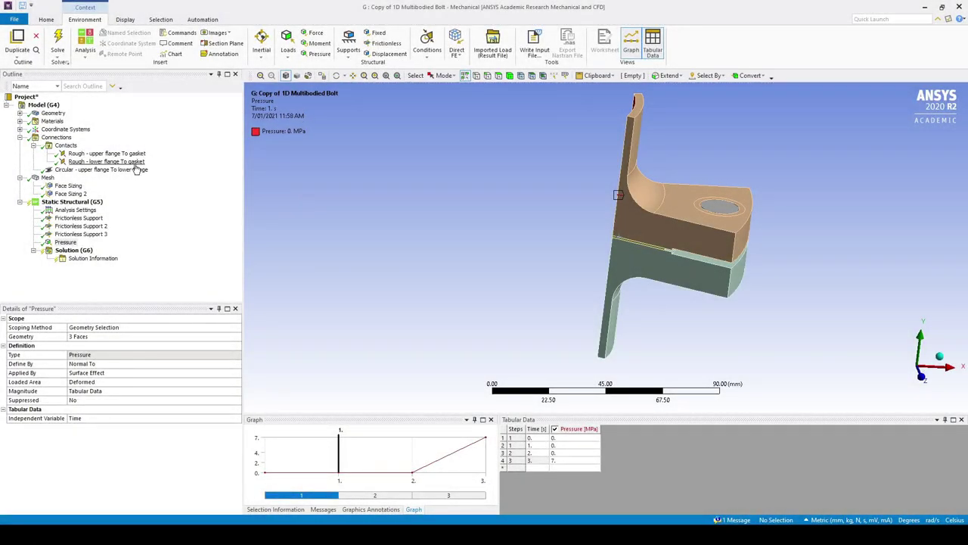
# Create a Bolt Pretension load from the circular beam connection and set its preload to 7000 N
pyautogui.click(94, 170)
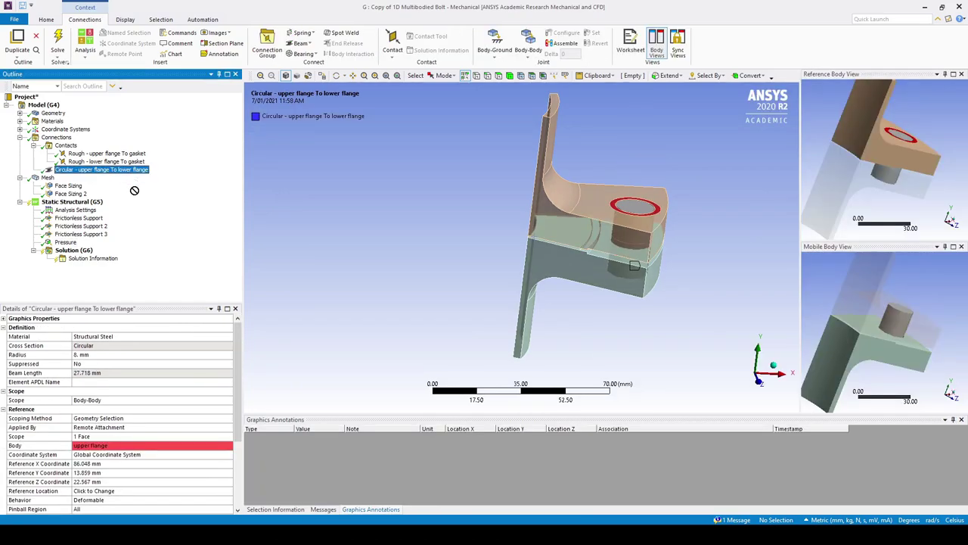
pyautogui.moveTo(134, 190); pyautogui.dragTo(91, 210)
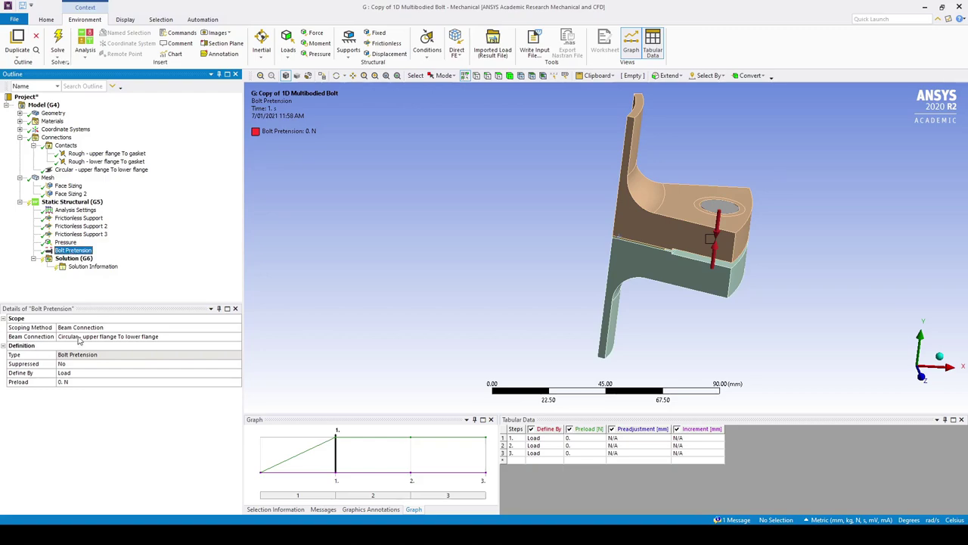
pyautogui.click(83, 382)
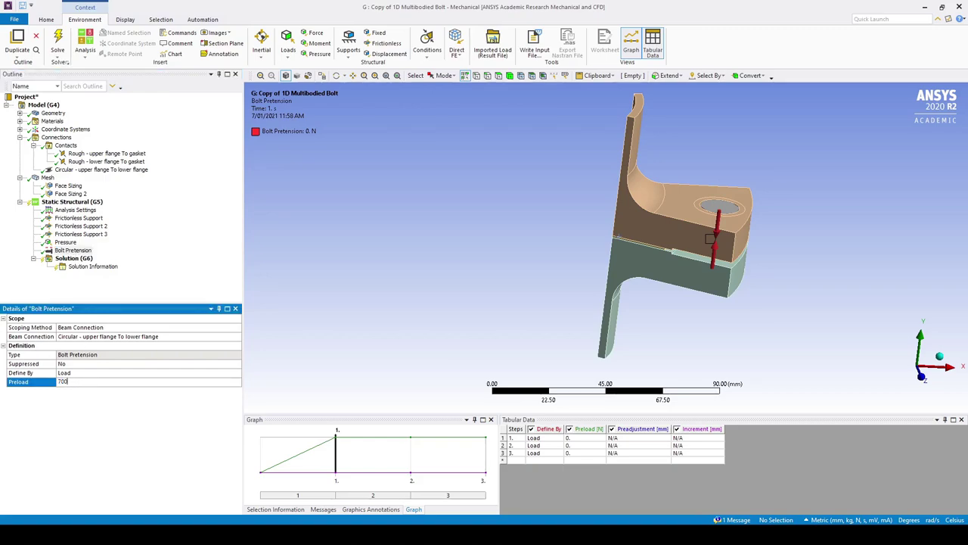
pyautogui.write('7000')
pyautogui.press('Return')
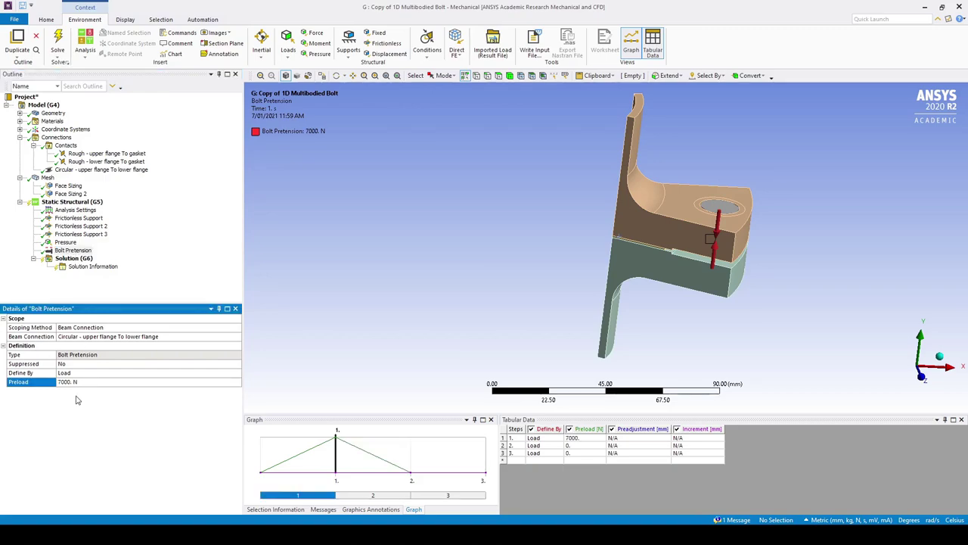
# Define the bolt pretension as Lock for steps 2 and 3
pyautogui.click(562, 447)
pyautogui.click(564, 447)
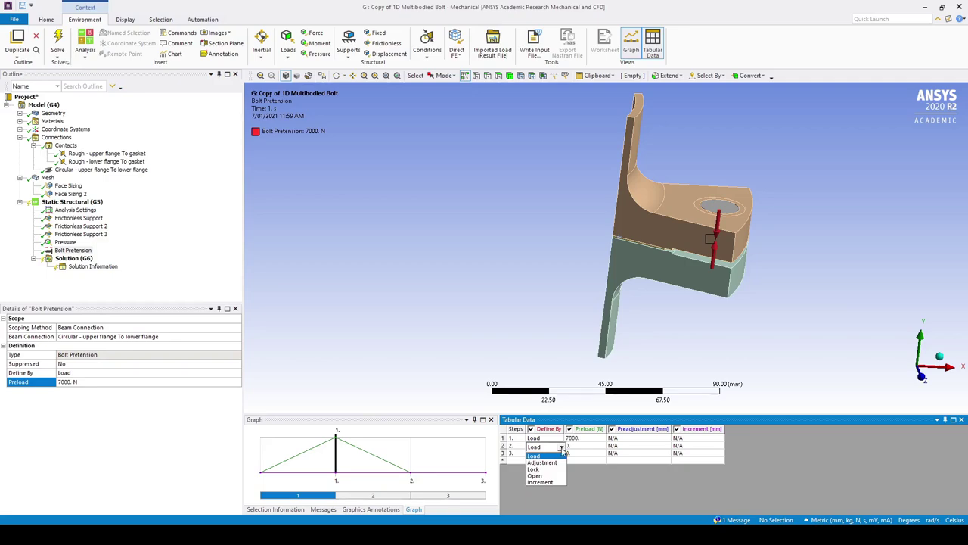
pyautogui.click(534, 468)
pyautogui.click(561, 454)
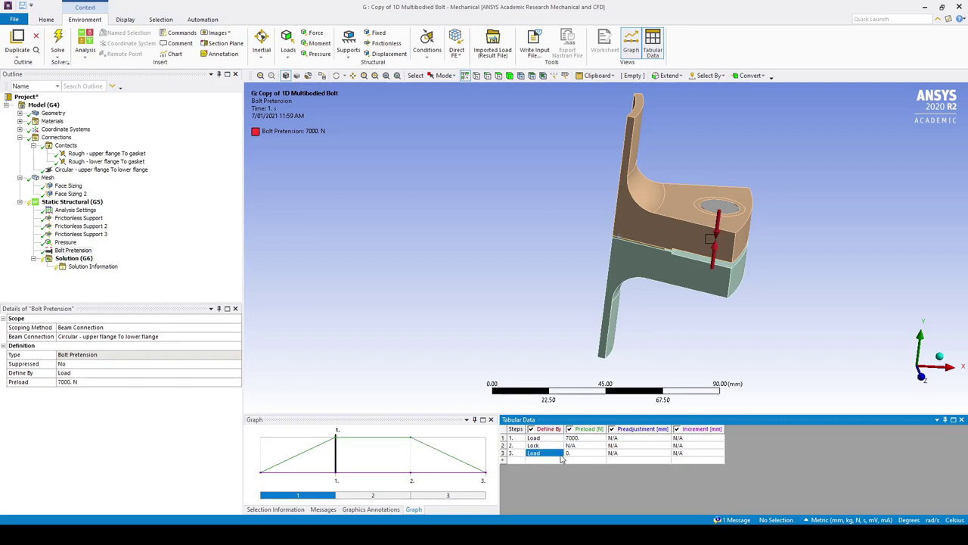
pyautogui.click(561, 454)
pyautogui.click(562, 454)
pyautogui.click(534, 476)
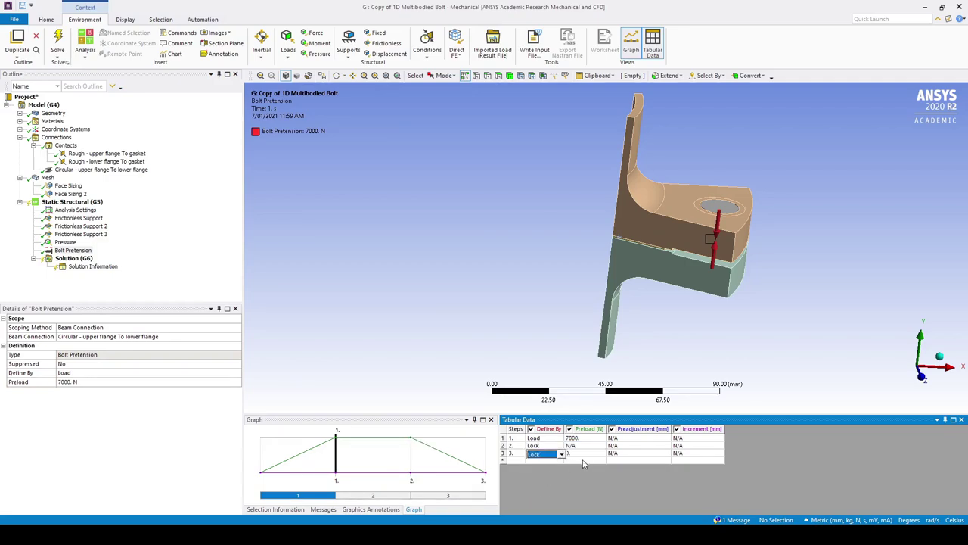
pyautogui.click(586, 456)
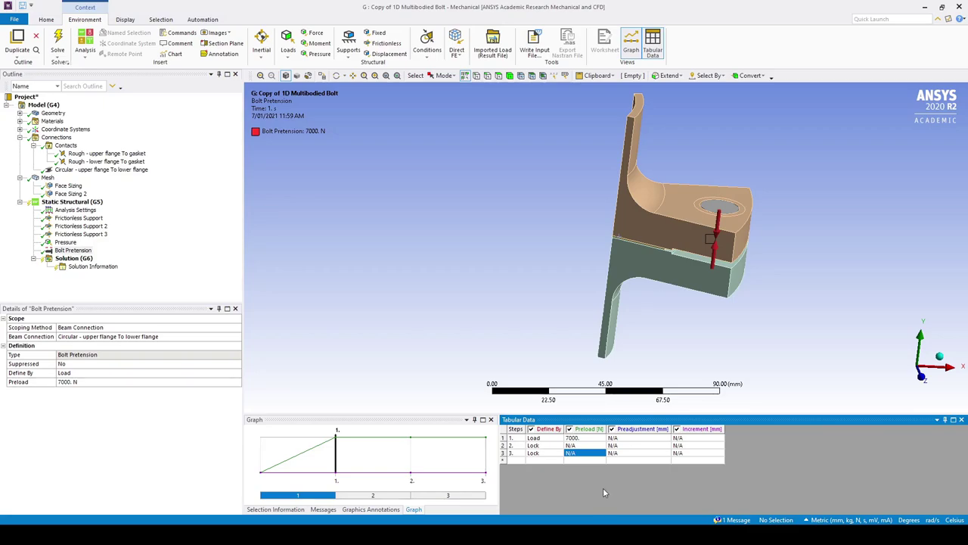
# Solve the static structural analysis, and add and evaluate a Total Deformation result for all bodies
pyautogui.rightClick(69, 202)
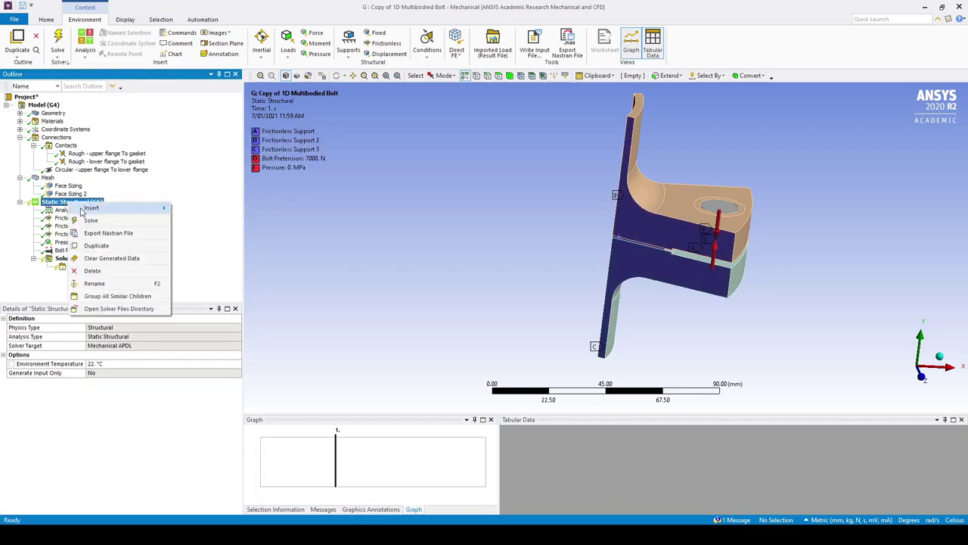
pyautogui.click(106, 224)
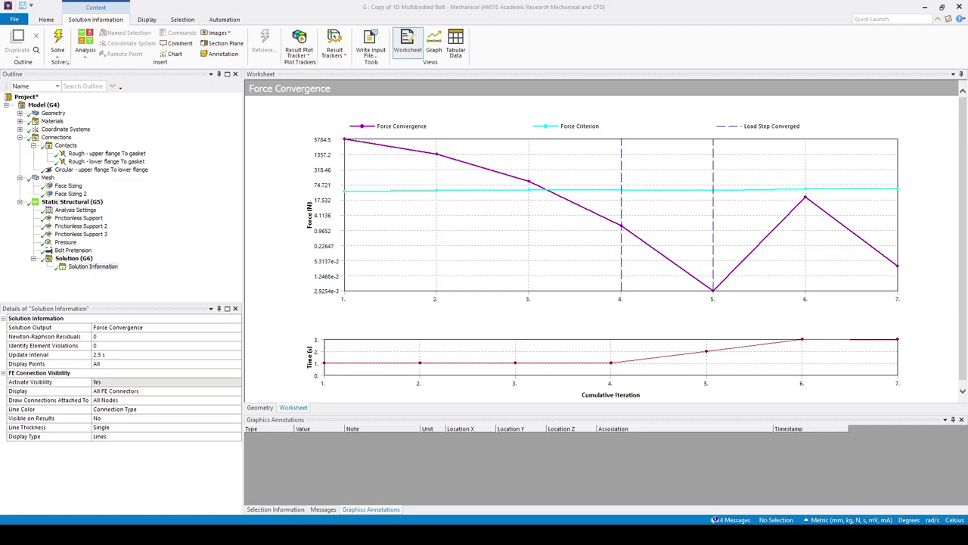
pyautogui.click(68, 257)
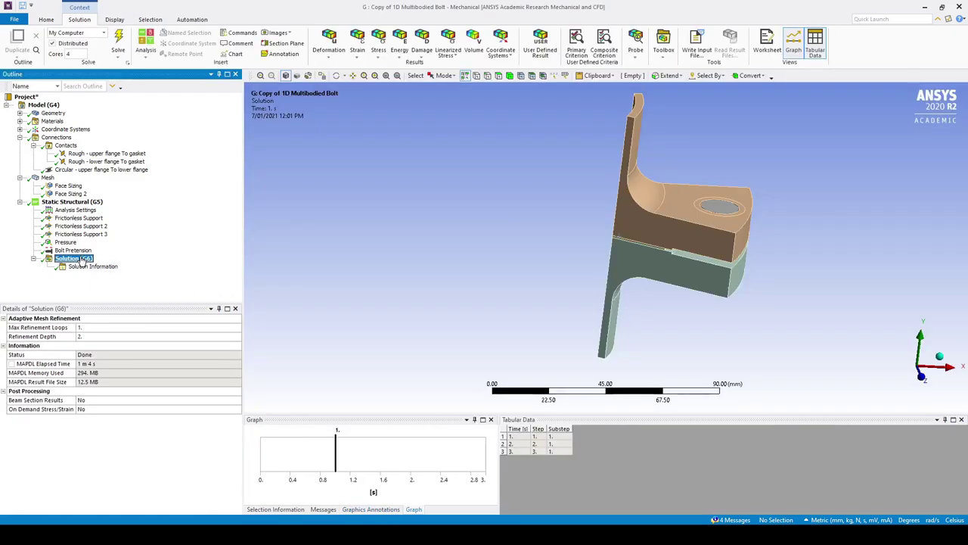
pyautogui.rightClick(69, 258)
pyautogui.moveTo(106, 261)
pyautogui.moveTo(227, 263)
pyautogui.click(287, 264)
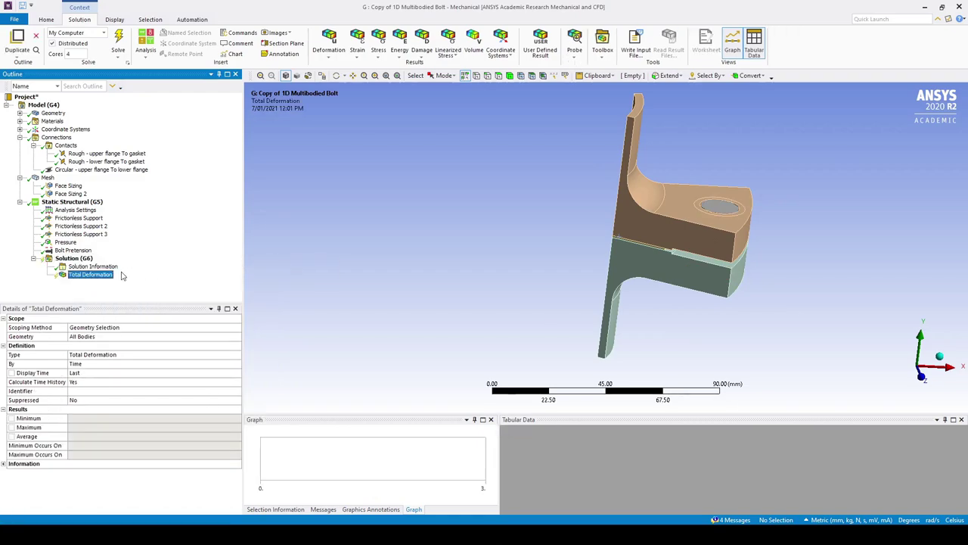
pyautogui.rightClick(97, 275)
pyautogui.click(132, 298)
# Display the total deformation with smooth contours and inspect the deformed flange joint
pyautogui.moveTo(307, 297); pyautogui.dragTo(439, 294, button='middle')
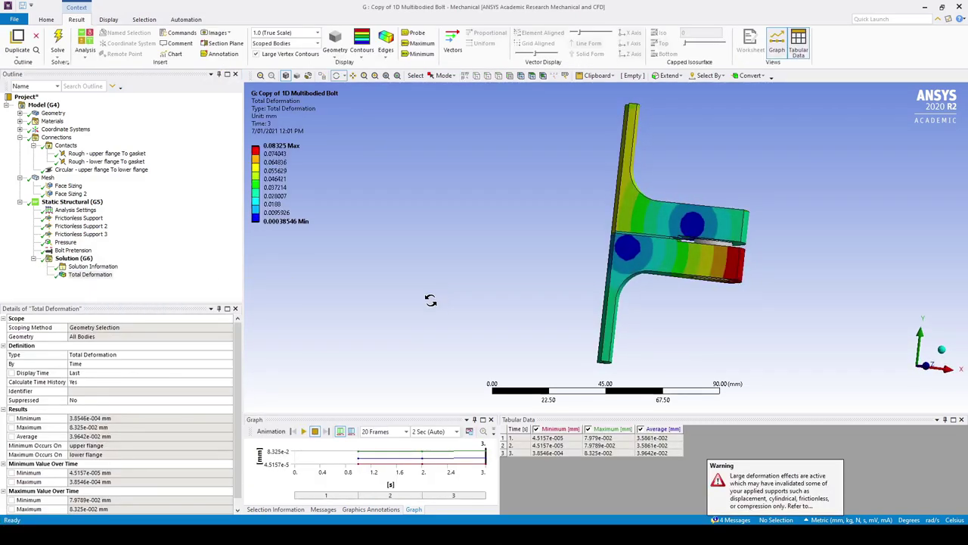
pyautogui.click(362, 46)
pyautogui.click(372, 69)
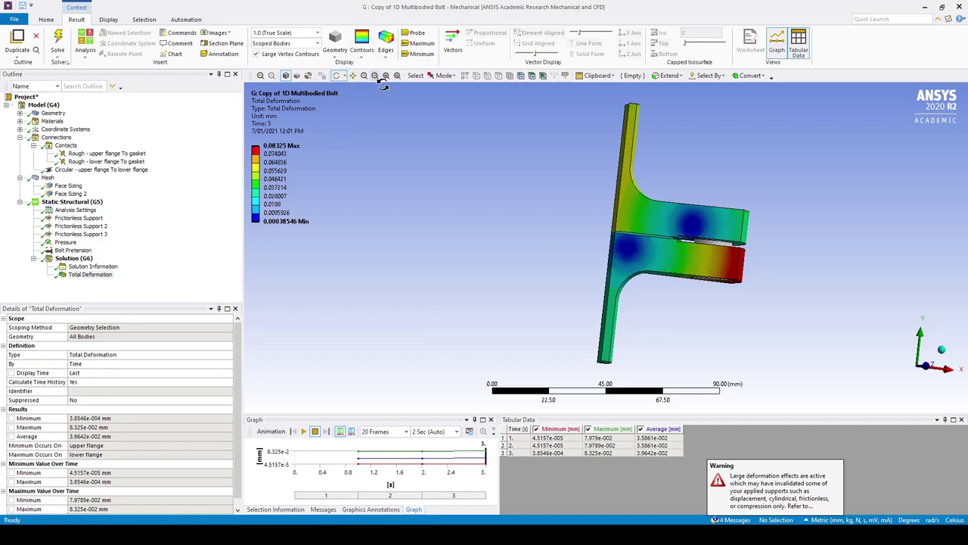
pyautogui.moveTo(475, 262); pyautogui.dragTo(448, 266, button='middle')
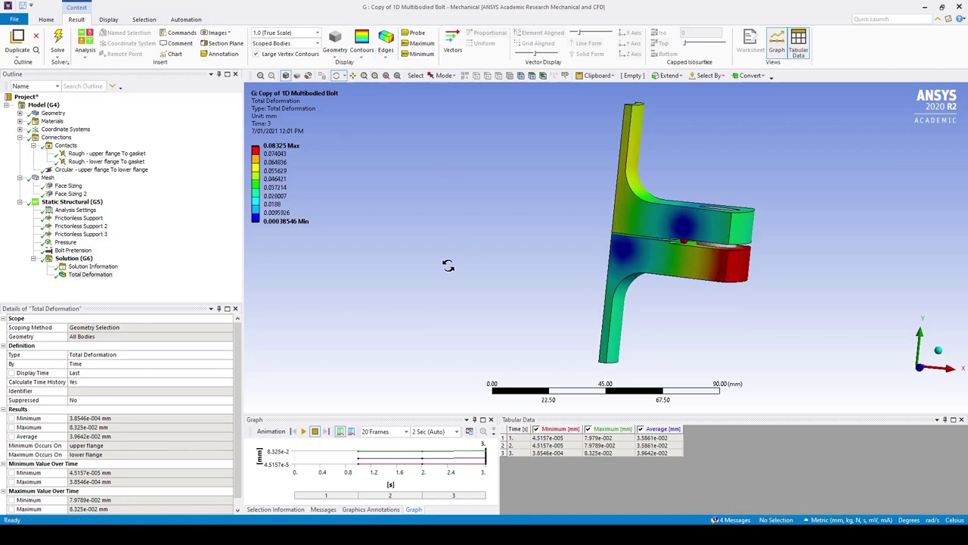
# Hide the wireframe edges on the total deformation plot and view the flange joint at an angle
pyautogui.click(385, 47)
pyautogui.click(398, 70)
pyautogui.moveTo(496, 244); pyautogui.dragTo(386, 235)
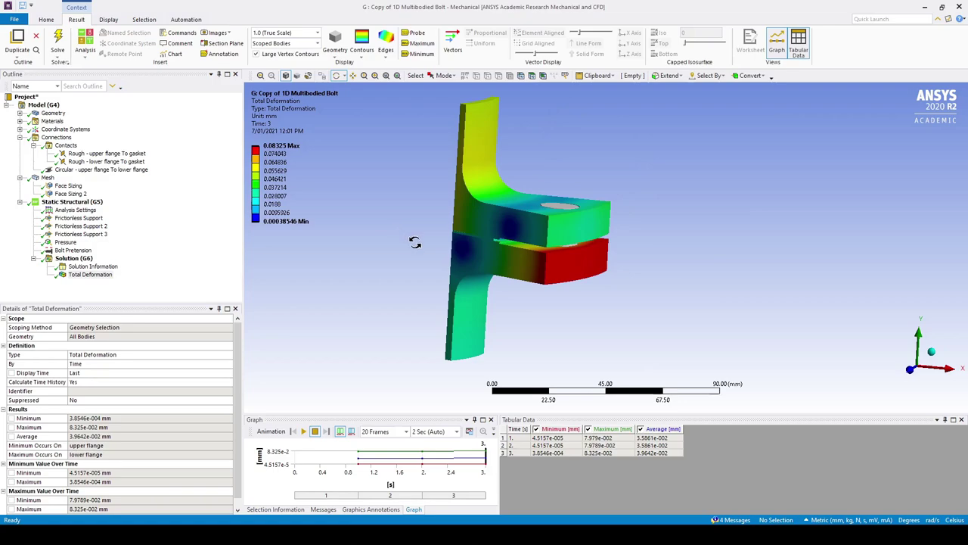
# Exaggerate the displayed deformation to 78 (Auto Scale) and animate the total deformation result through the load steps
pyautogui.click(299, 33)
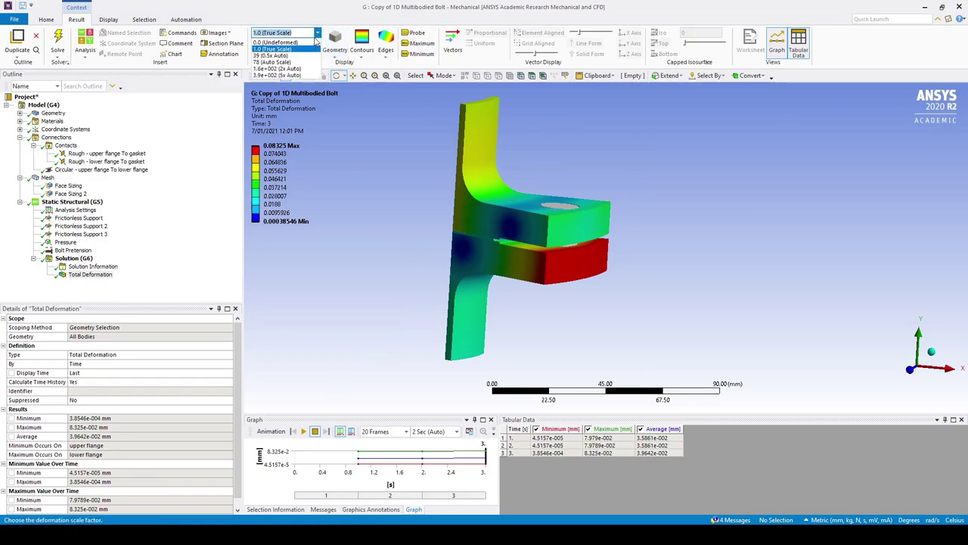
pyautogui.click(292, 62)
pyautogui.click(304, 431)
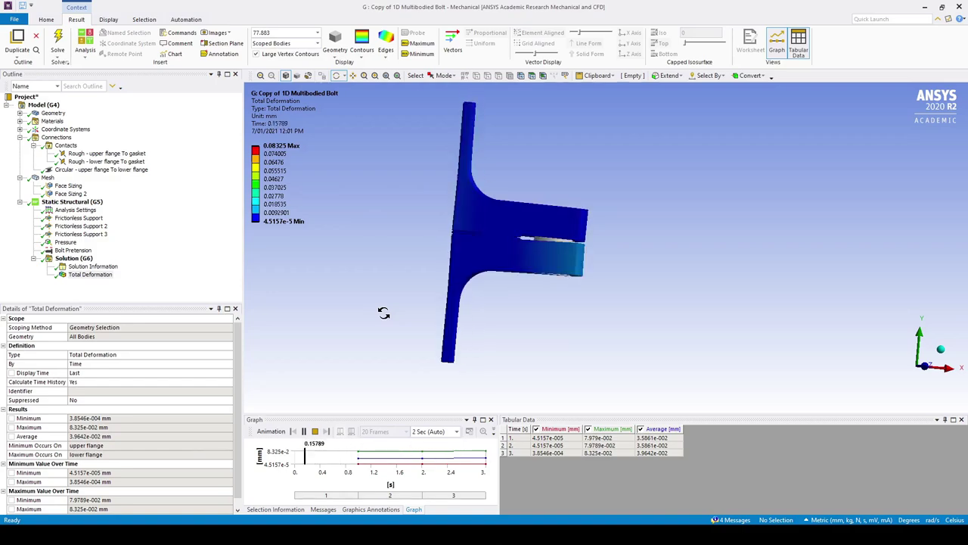
pyautogui.click(314, 431)
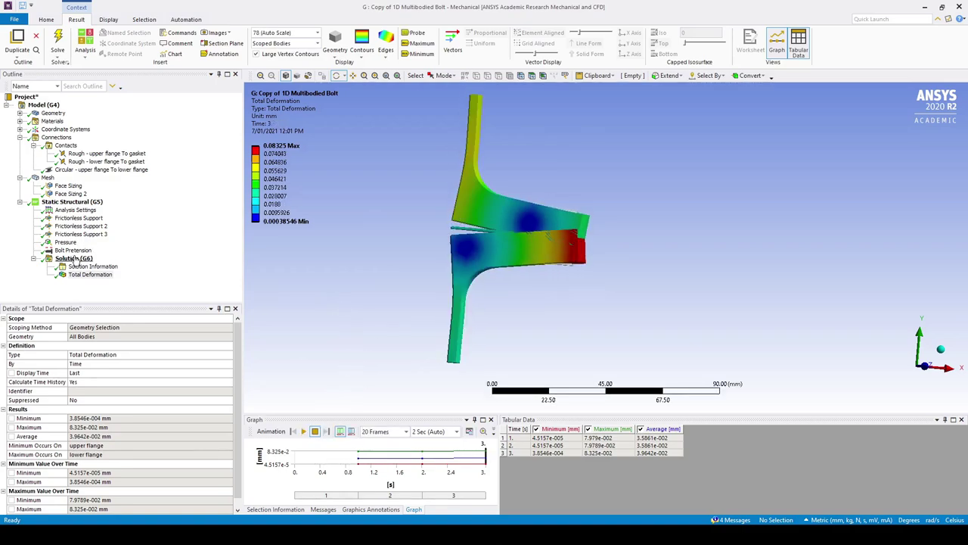
# Add an Equivalent (von-Mises) Stress result to the solution, scoped to the upper flange body only
pyautogui.rightClick(76, 260)
pyautogui.moveTo(102, 262)
pyautogui.moveTo(205, 284)
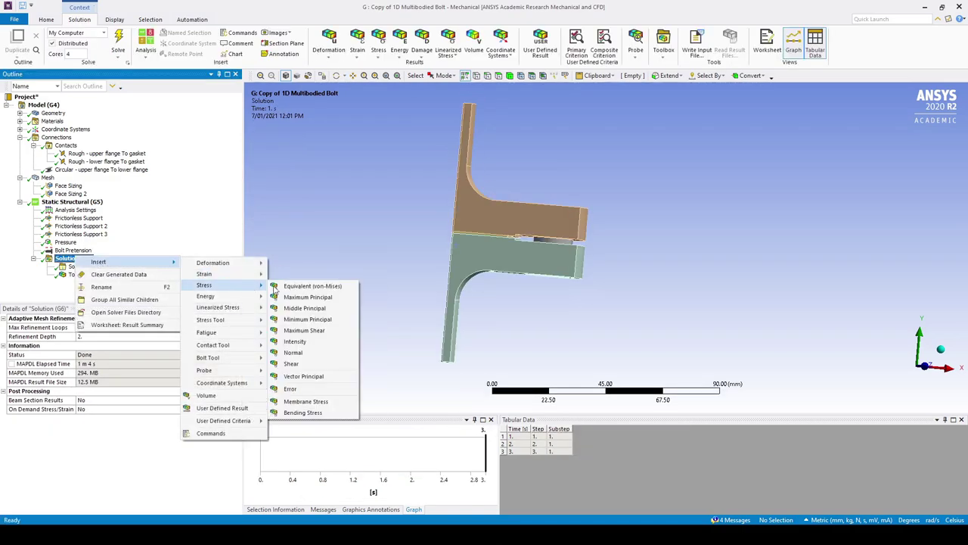
pyautogui.click(276, 287)
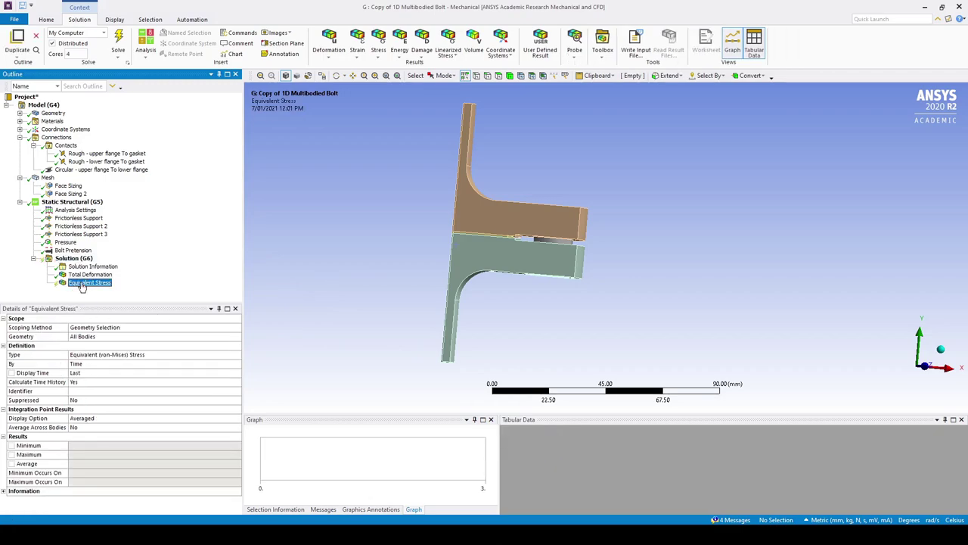
pyautogui.click(91, 336)
pyautogui.click(481, 214)
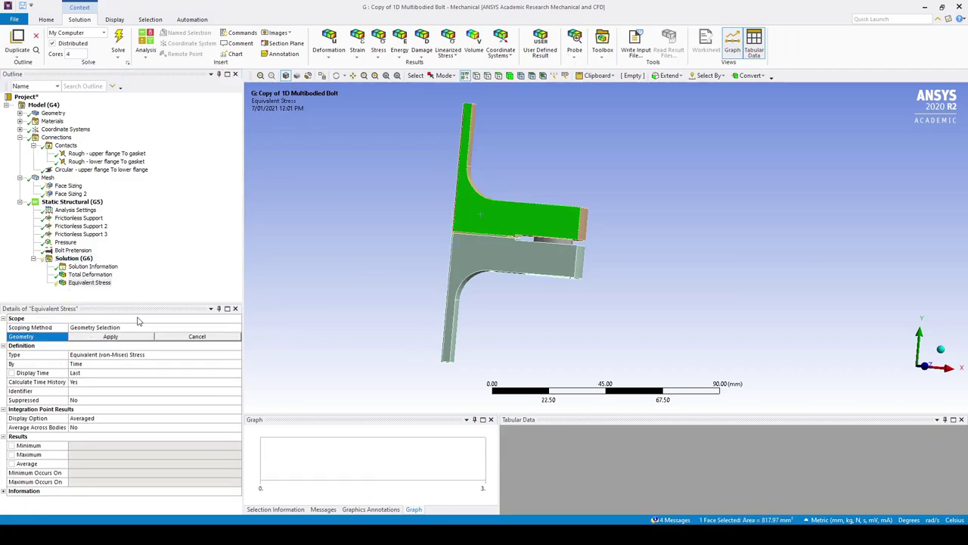
pyautogui.moveTo(481, 214); pyautogui.dragTo(358, 262, button='middle')
pyautogui.click(509, 75)
pyautogui.click(463, 227)
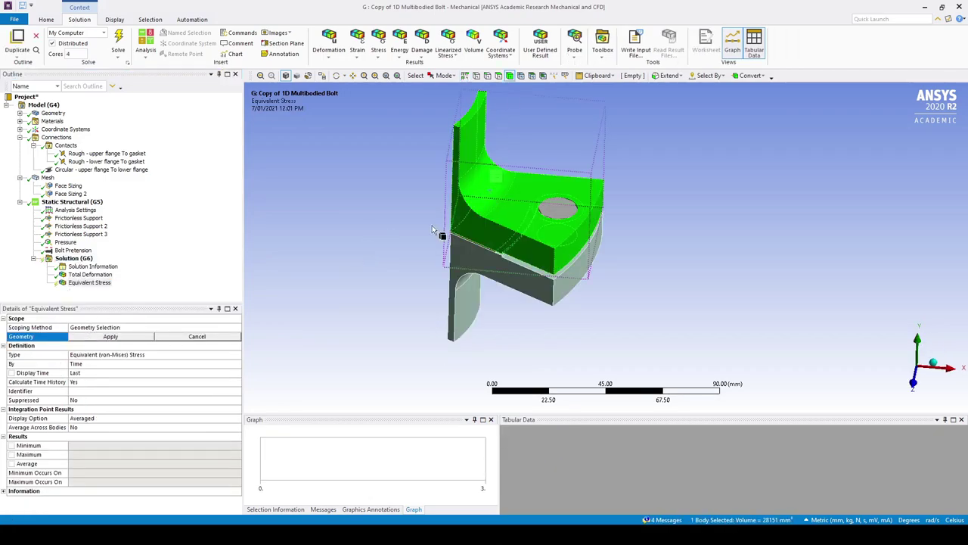
pyautogui.click(131, 338)
pyautogui.moveTo(431, 306); pyautogui.dragTo(441, 302, button='middle')
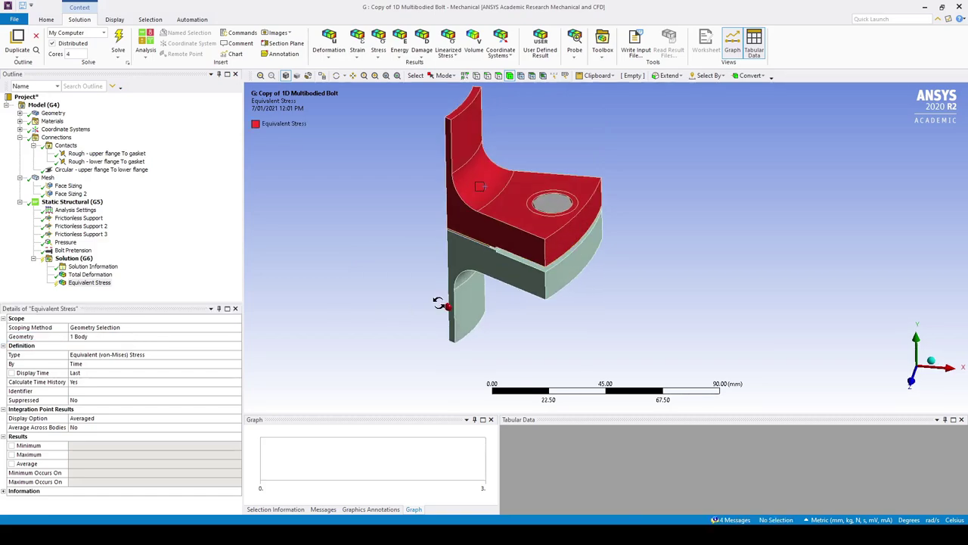
# Evaluate the equivalent stress result and display the stress contours on the upper flange
pyautogui.rightClick(110, 286)
pyautogui.click(144, 306)
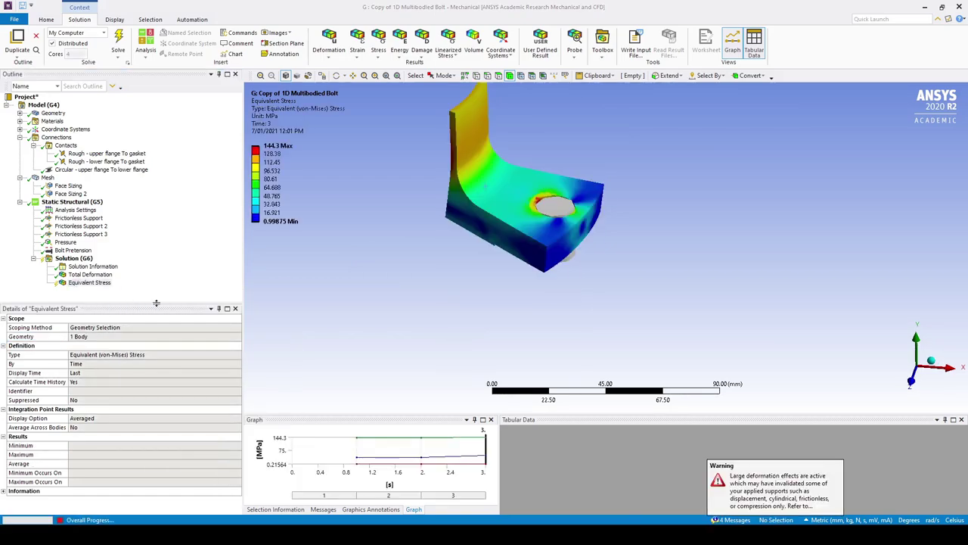
pyautogui.moveTo(393, 325); pyautogui.dragTo(367, 209, button='middle')
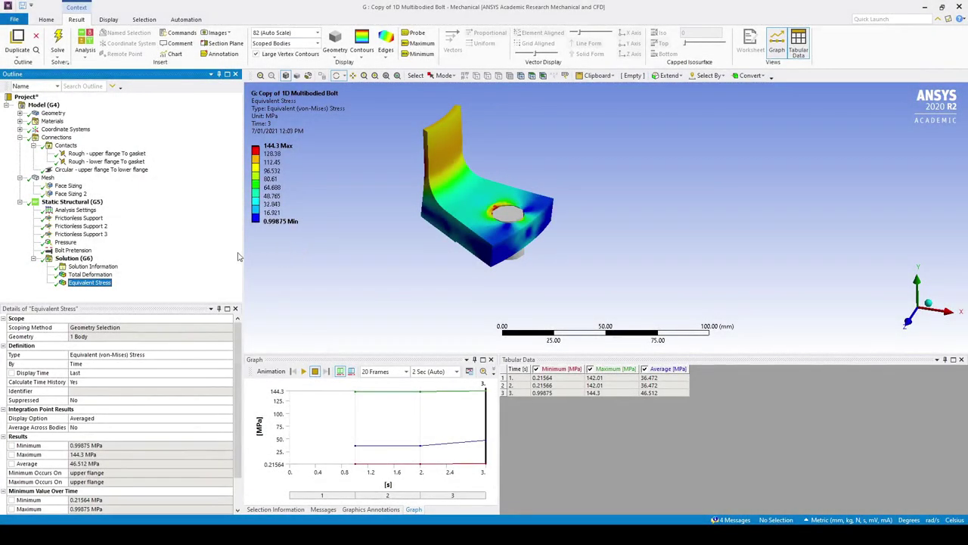
# Add a Contact Tool covering both rough flange-to-gasket contacts to the solution and expand it in the outline
pyautogui.rightClick(79, 259)
pyautogui.moveTo(108, 265)
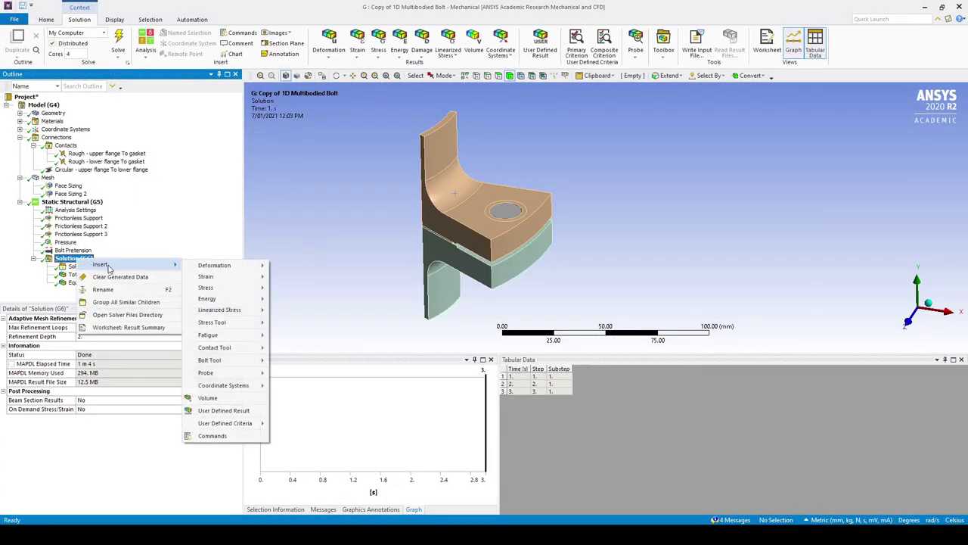
pyautogui.moveTo(214, 347)
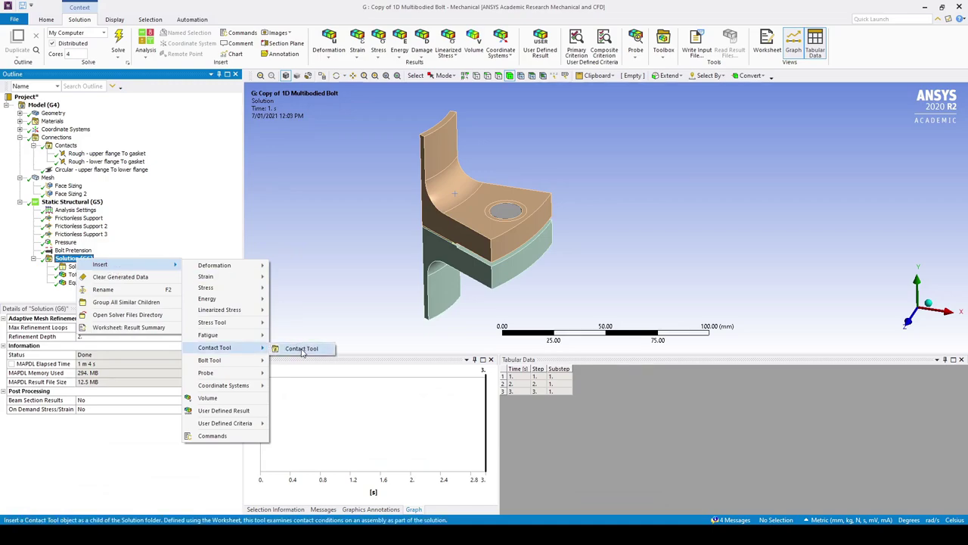
pyautogui.click(299, 350)
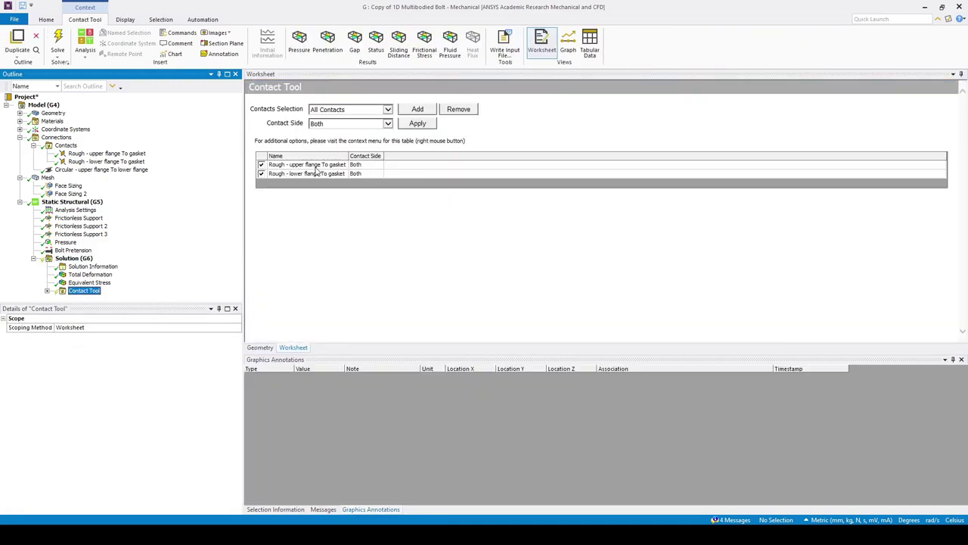
pyautogui.click(46, 290)
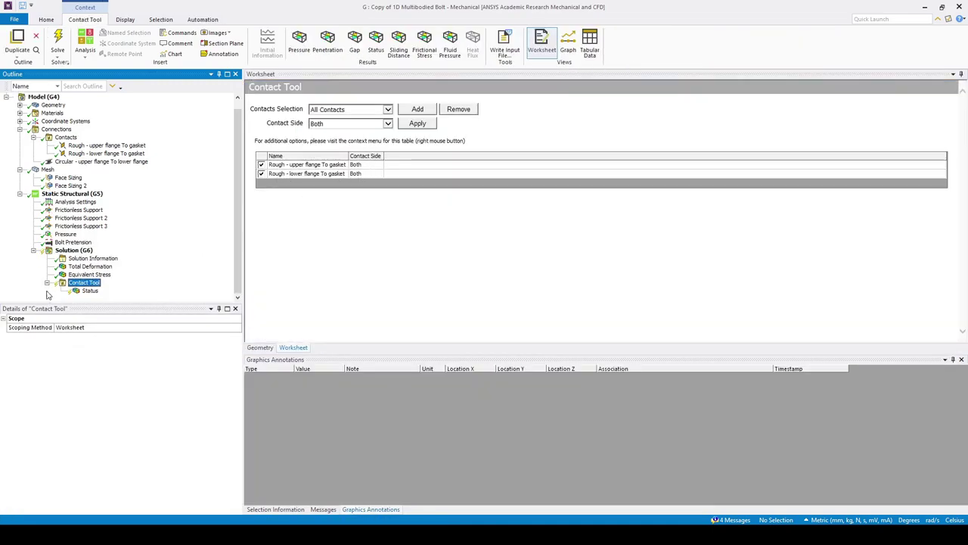
# Add a Pressure result to the Contact Tool and evaluate all results
pyautogui.rightClick(99, 284)
pyautogui.moveTo(152, 292)
pyautogui.click(213, 305)
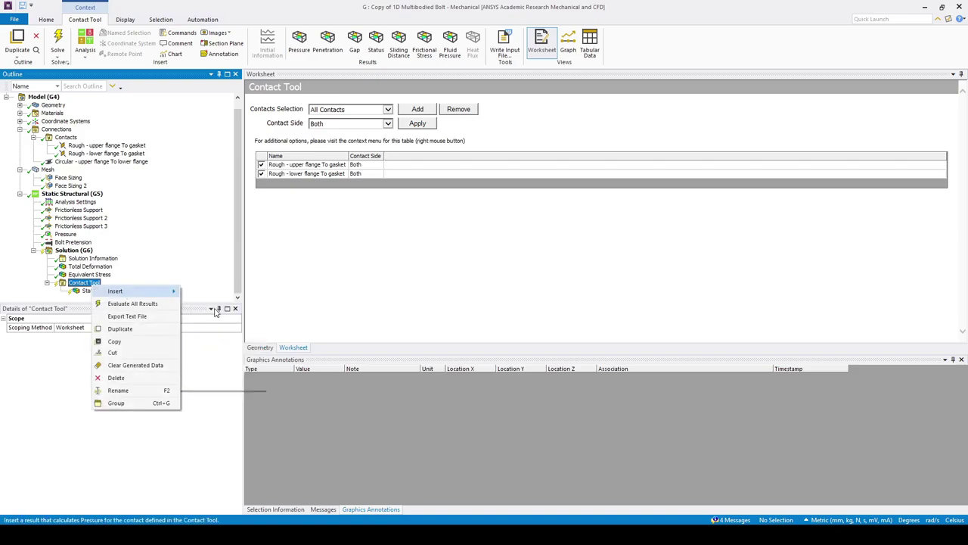
pyautogui.rightClick(88, 276)
pyautogui.click(118, 291)
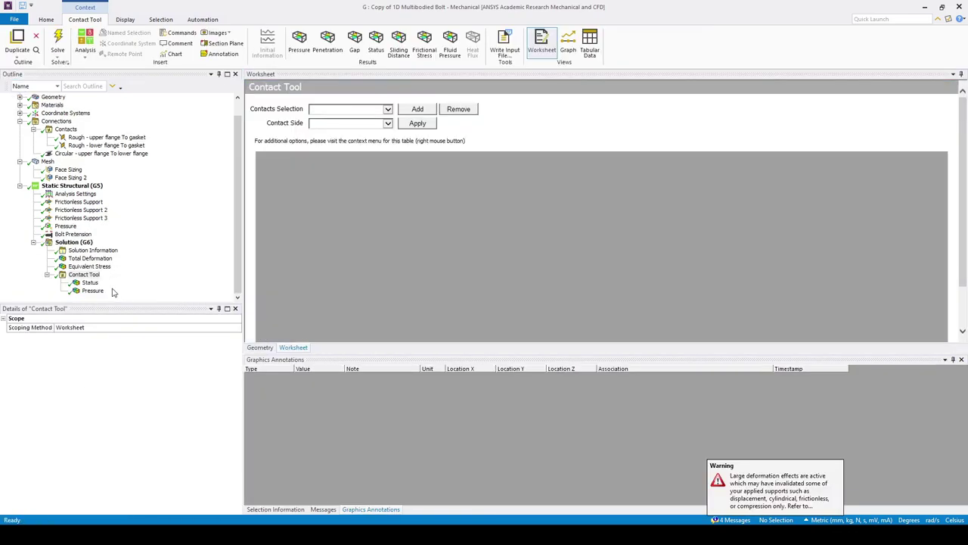
# Examine the Contact Tool's Status result and its Pressure result for their distribution over the gasket
pyautogui.click(92, 282)
pyautogui.moveTo(380, 203); pyautogui.dragTo(474, 217, button='middle')
pyautogui.scroll(3, 459, 242)
pyautogui.moveTo(501, 272); pyautogui.dragTo(559, 208)
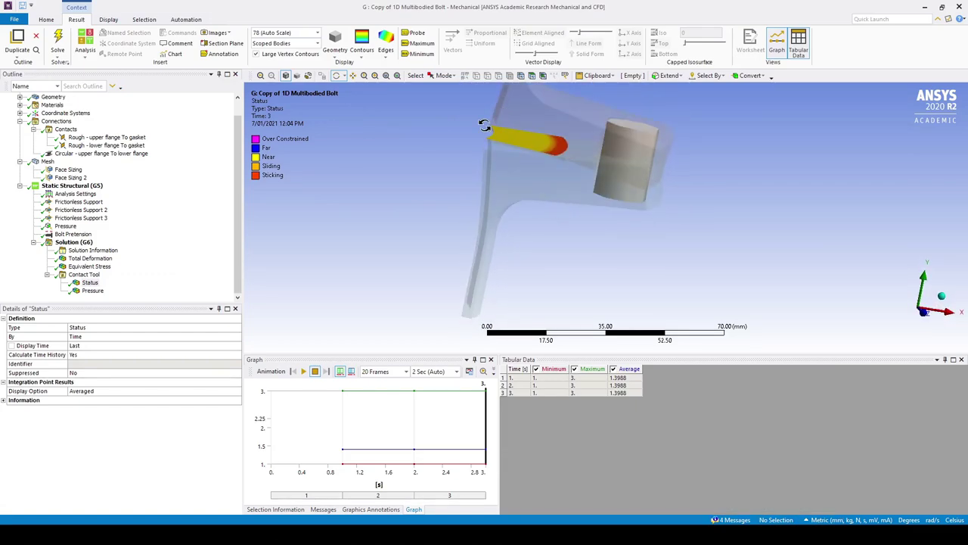
pyautogui.click(93, 290)
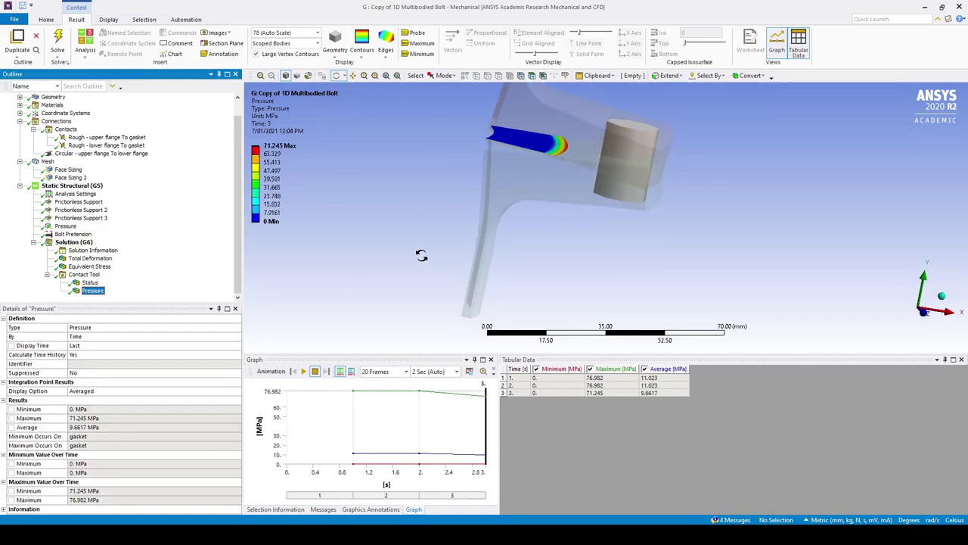
pyautogui.moveTo(586, 209); pyautogui.dragTo(593, 233)
pyautogui.keyDown('ctrl'); pyautogui.moveTo(590, 186); pyautogui.dragTo(512, 244, button='middle'); pyautogui.keyUp('ctrl')
pyautogui.scroll(3, 472, 239)
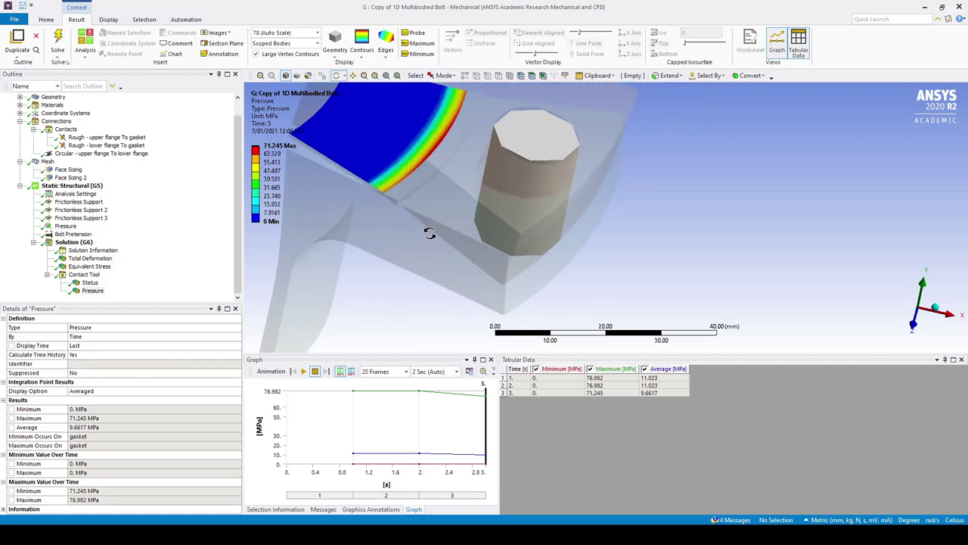
pyautogui.moveTo(431, 234); pyautogui.dragTo(531, 221, button='middle')
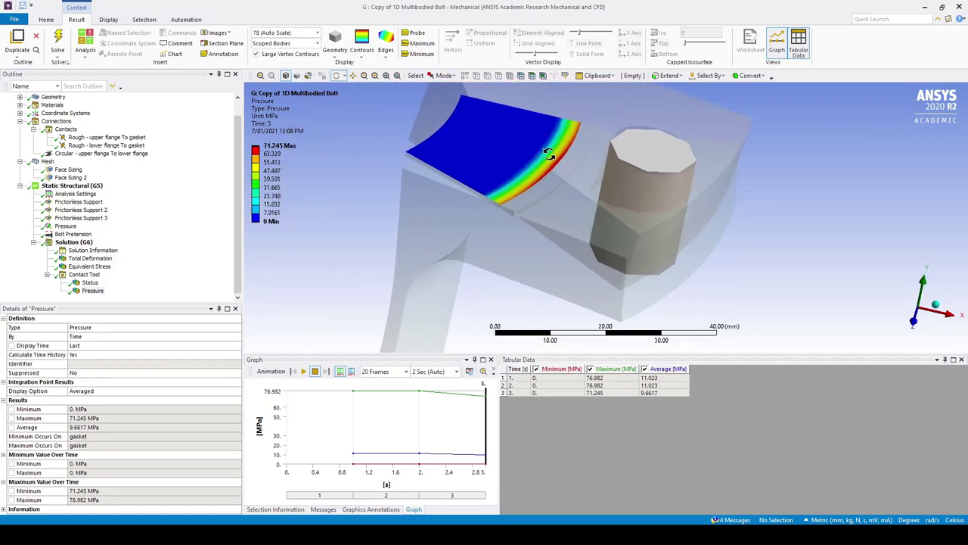
pyautogui.scroll(-3, 551, 162)
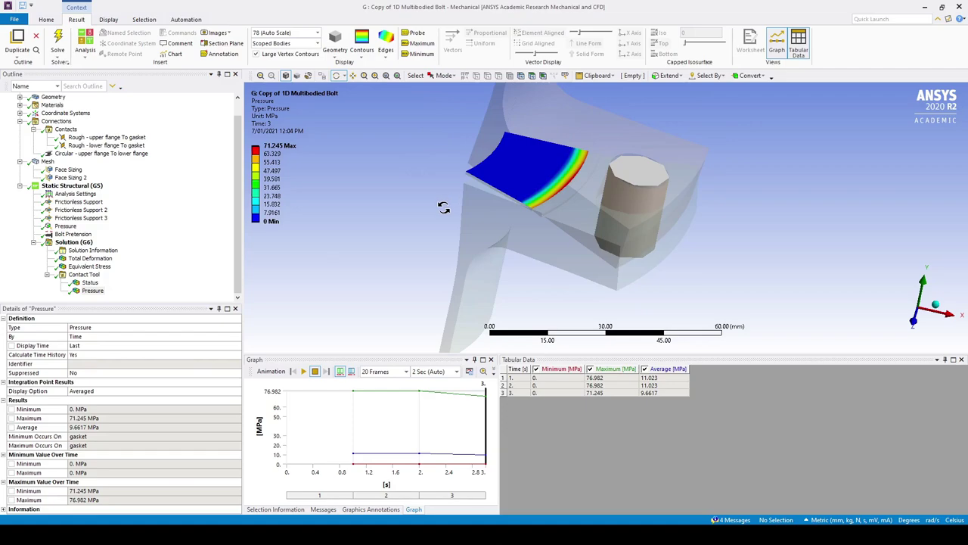
# Create a result probe in the solution from the Bolt Pretension load and evaluate its adjustment and working load
pyautogui.click(76, 233)
pyautogui.moveTo(99, 235); pyautogui.dragTo(75, 242)
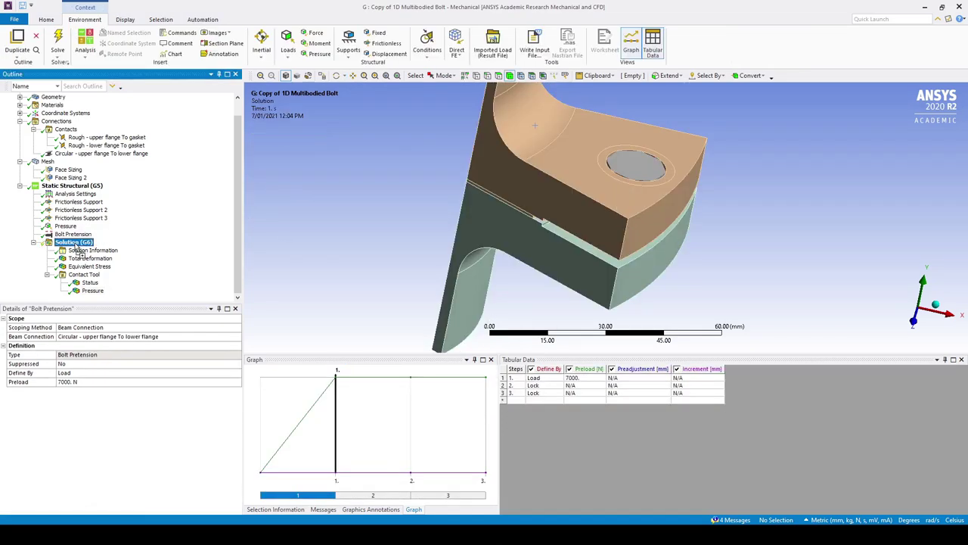
pyautogui.rightClick(86, 291)
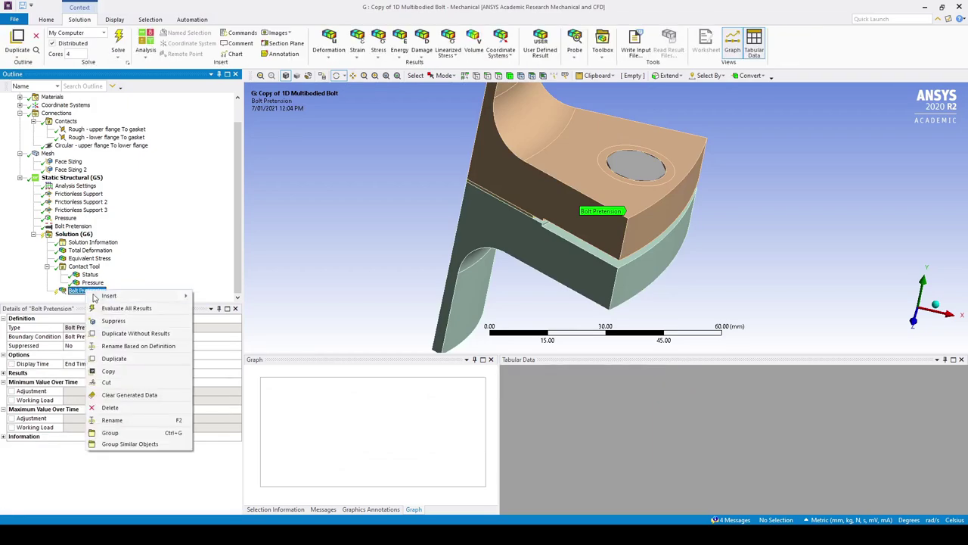
pyautogui.press('Escape')
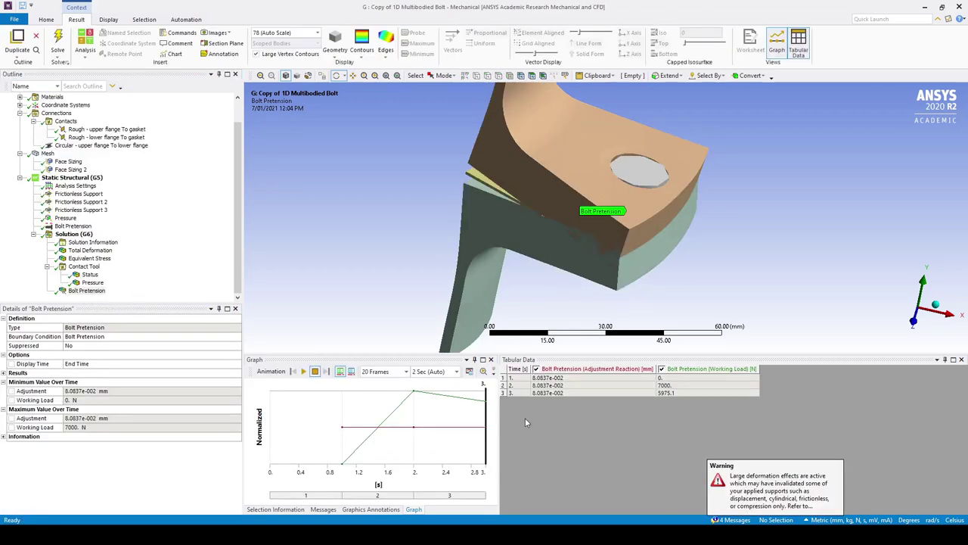